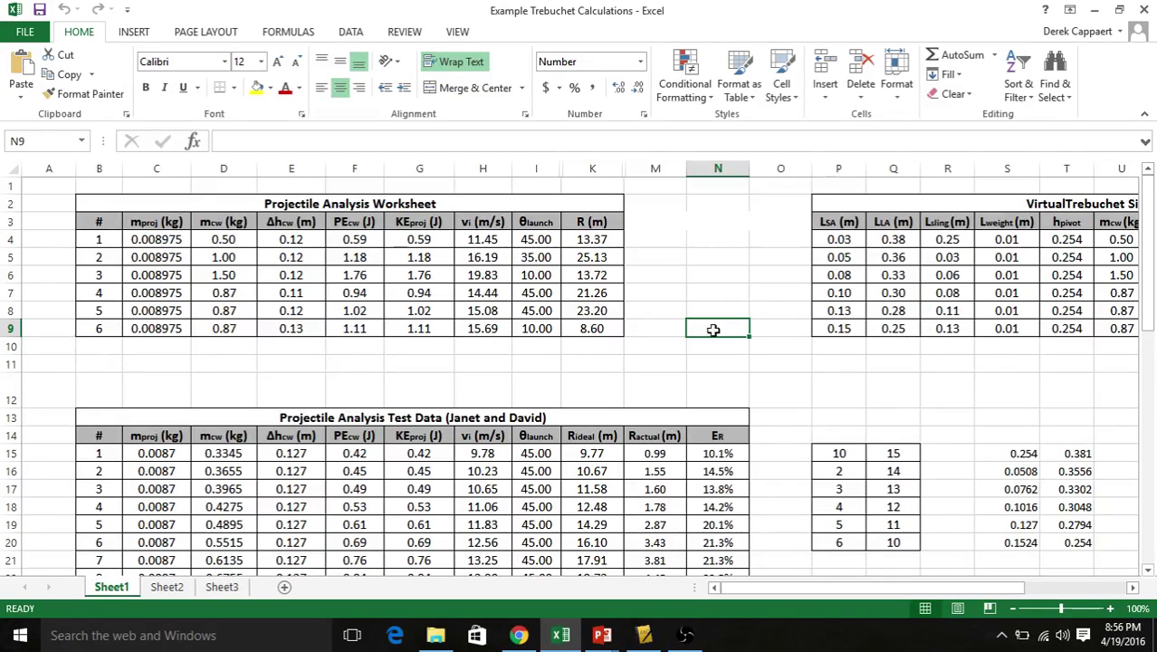
# - Select the Projectile Analysis Worksheet table from the B2 title down to K9
pyautogui.moveTo(359, 201); pyautogui.dragTo(365, 324)
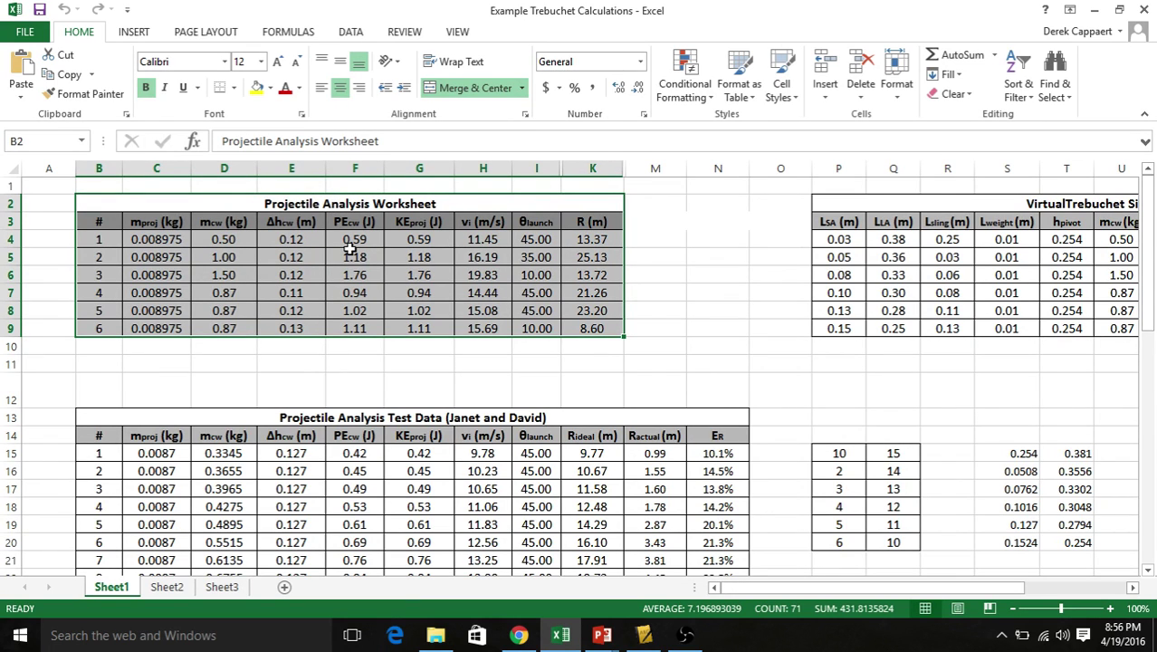
pyautogui.scroll(-2, 350, 246)
pyautogui.scroll(-5, 350, 249)
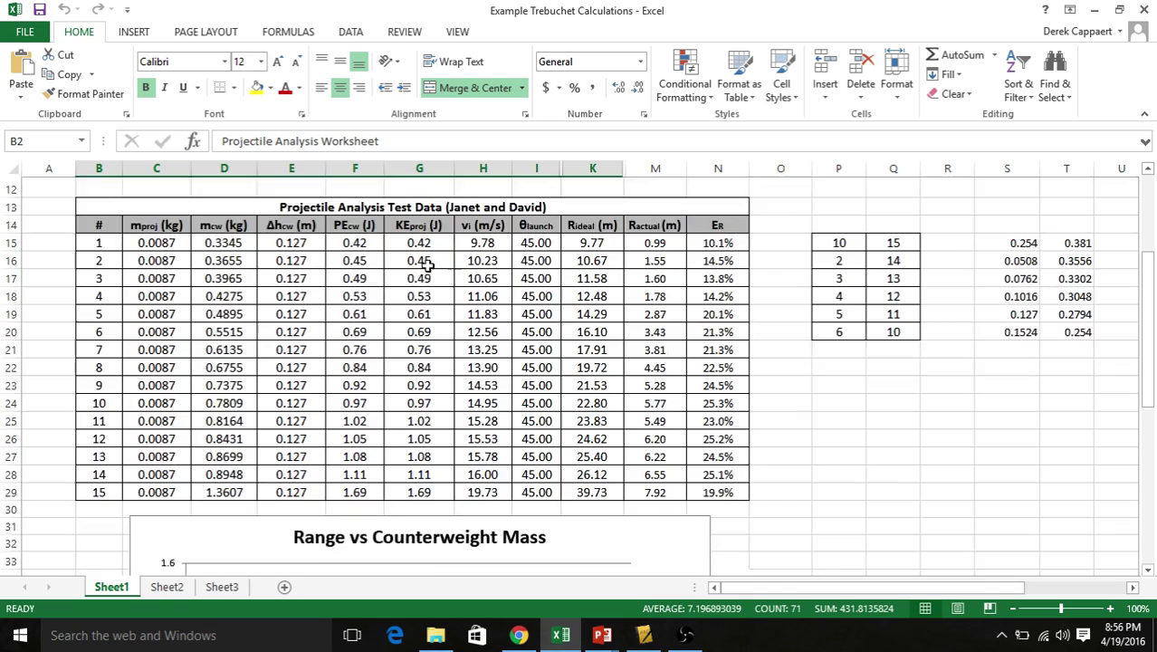
pyautogui.scroll(-3, 427, 268)
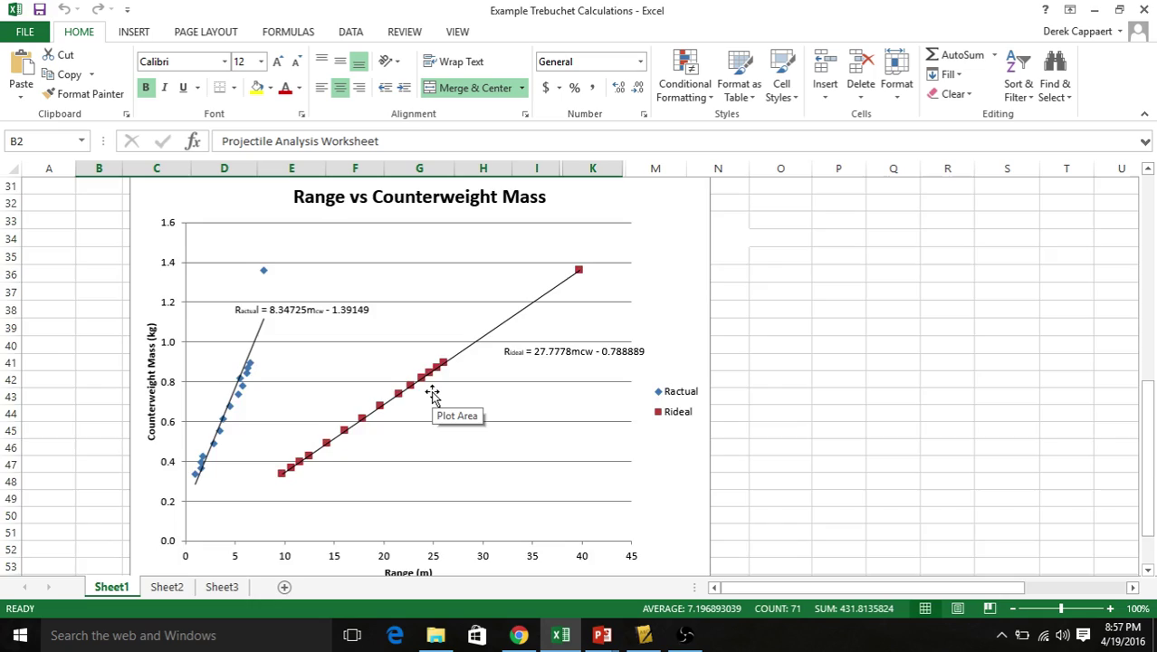
pyautogui.scroll(6, 432, 393)
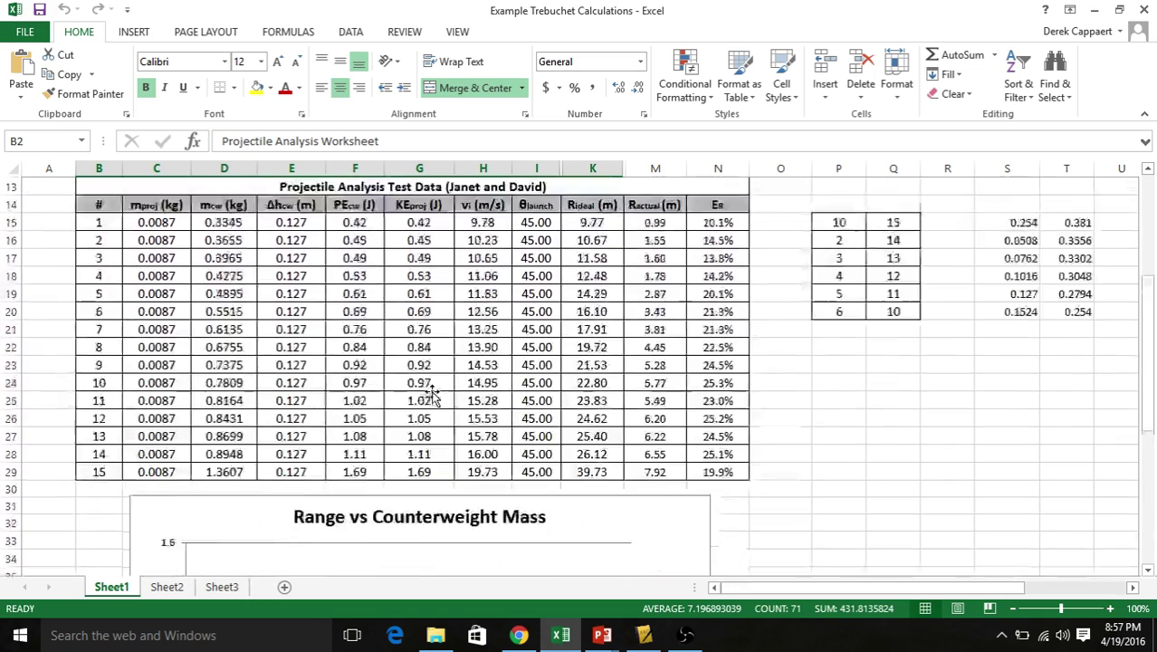
pyautogui.scroll(4, 432, 394)
# - Re-merge and centre the worksheet title across B2:N2 and give it borders
pyautogui.click(626, 226)
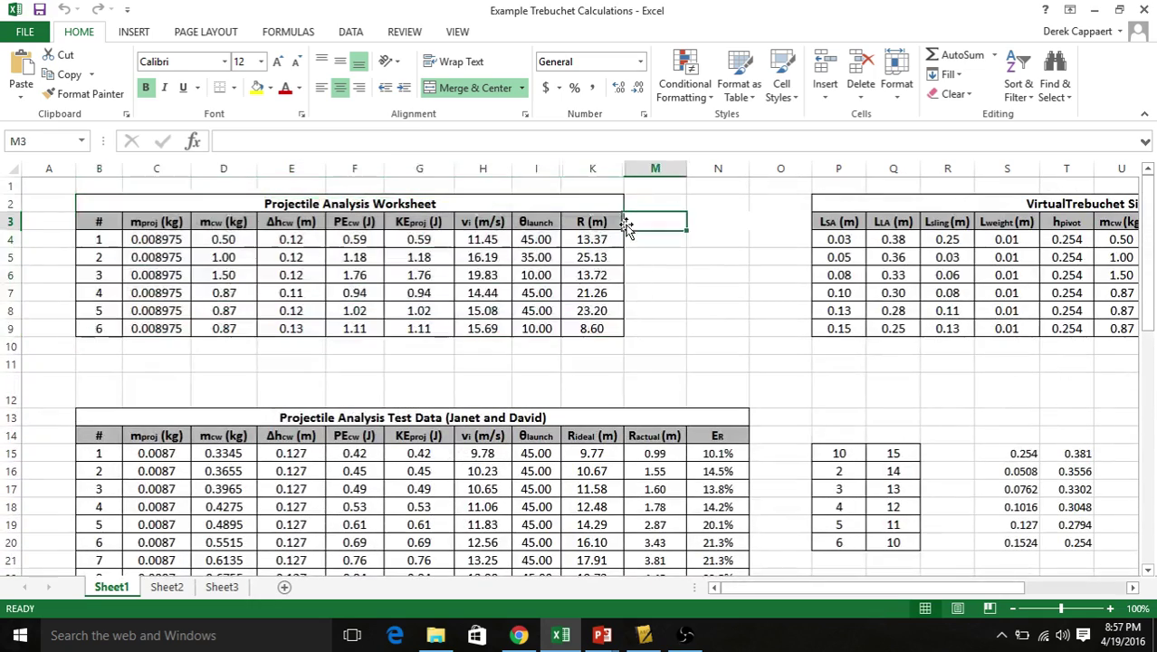
pyautogui.moveTo(600, 201); pyautogui.dragTo(693, 200)
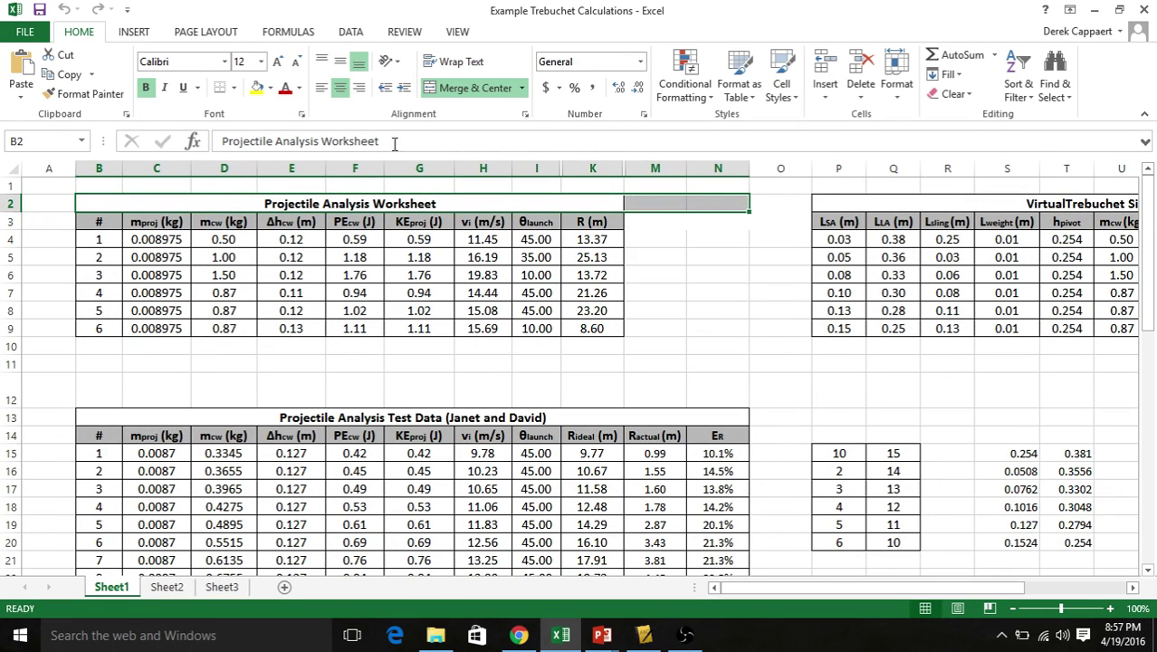
pyautogui.click(453, 86)
pyautogui.click(453, 87)
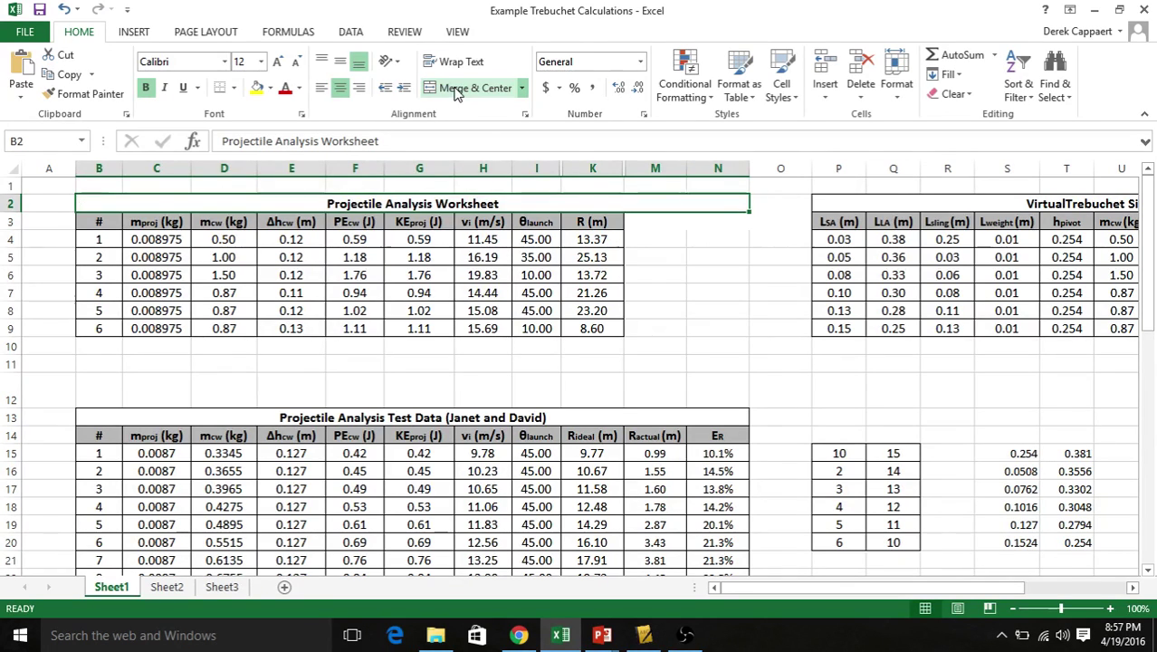
pyautogui.click(712, 275)
pyautogui.click(550, 203)
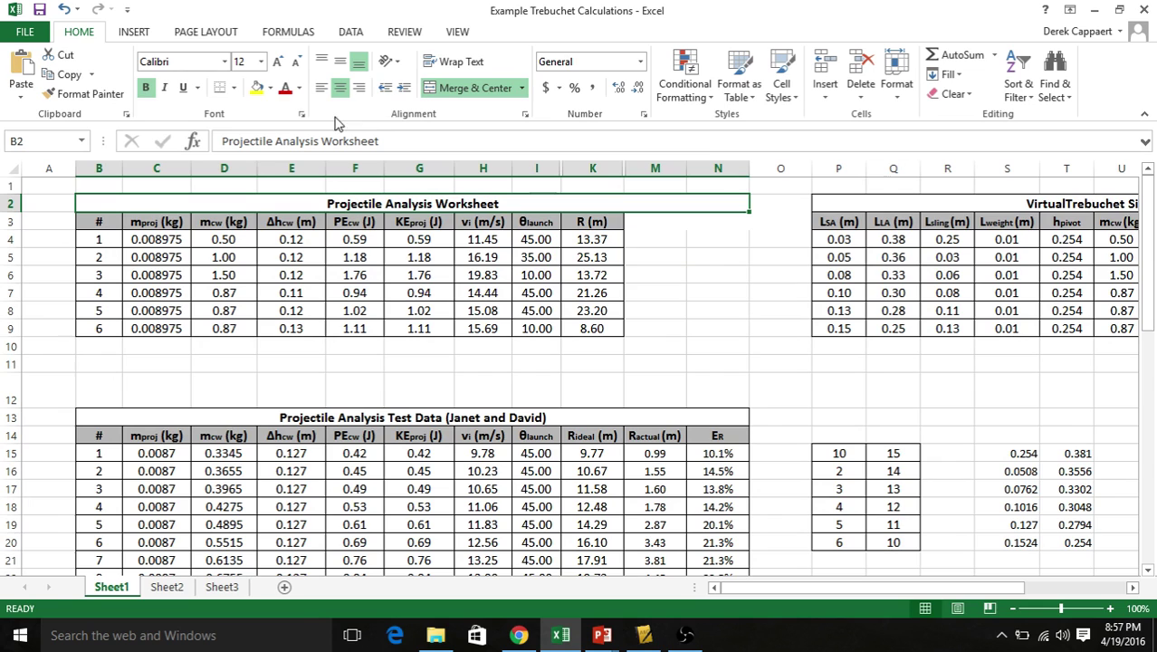
pyautogui.click(234, 88)
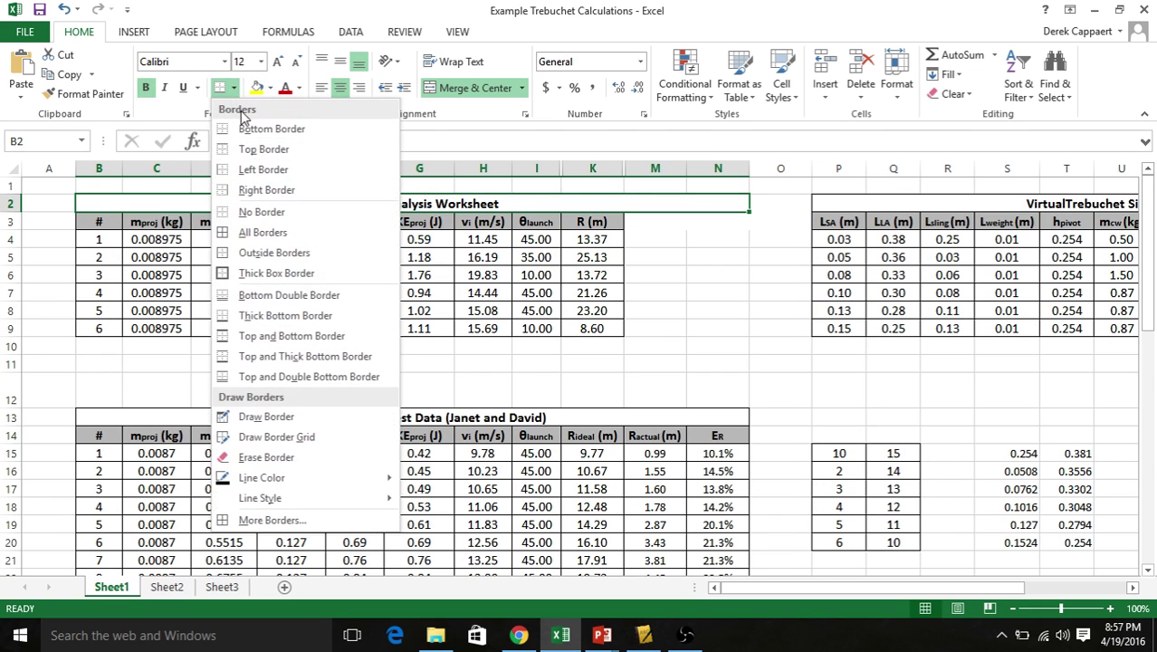
pyautogui.click(263, 233)
# - Apply All Borders to the new columns M3:N9
pyautogui.moveTo(659, 224); pyautogui.dragTo(700, 328)
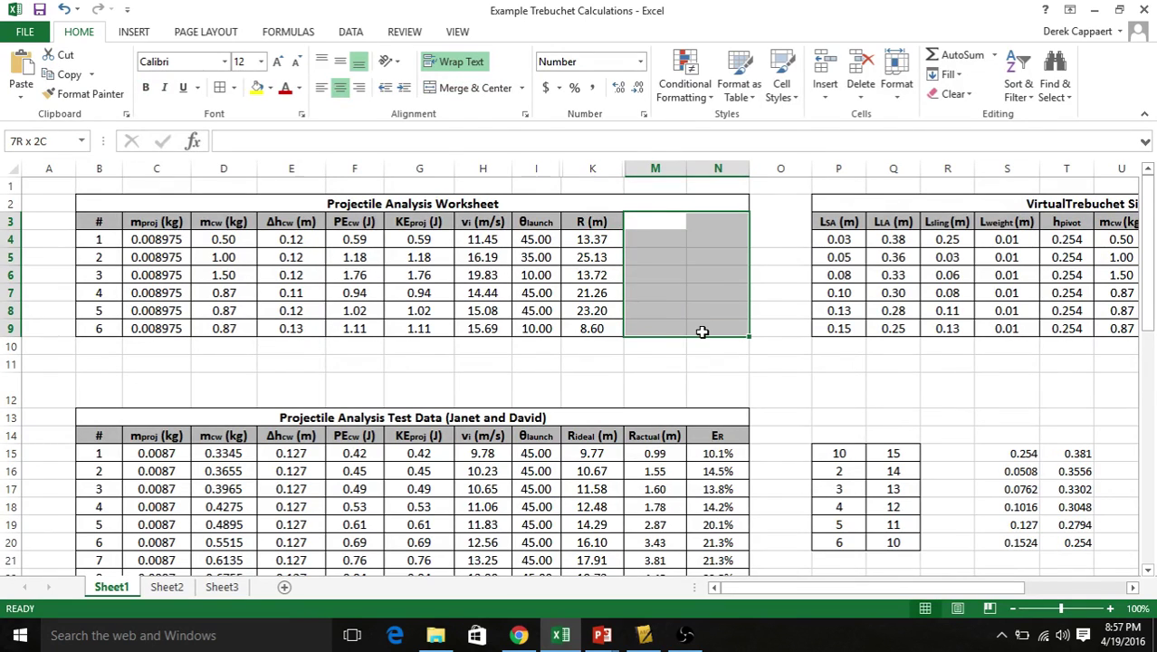
pyautogui.click(233, 88)
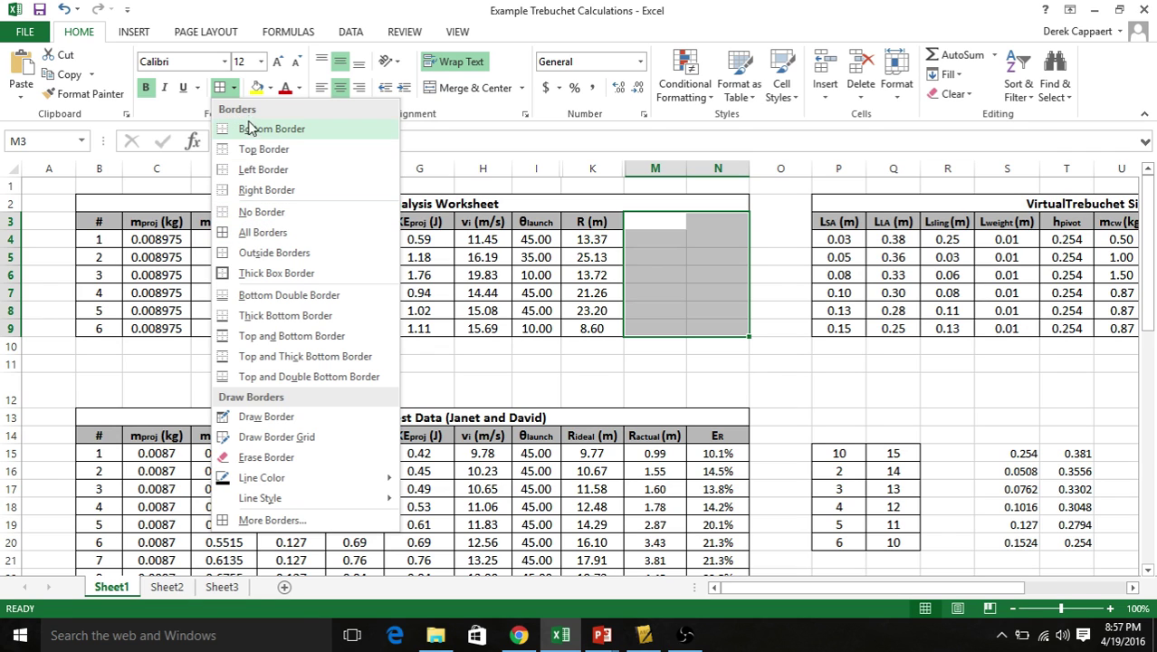
pyautogui.click(272, 232)
pyautogui.click(700, 379)
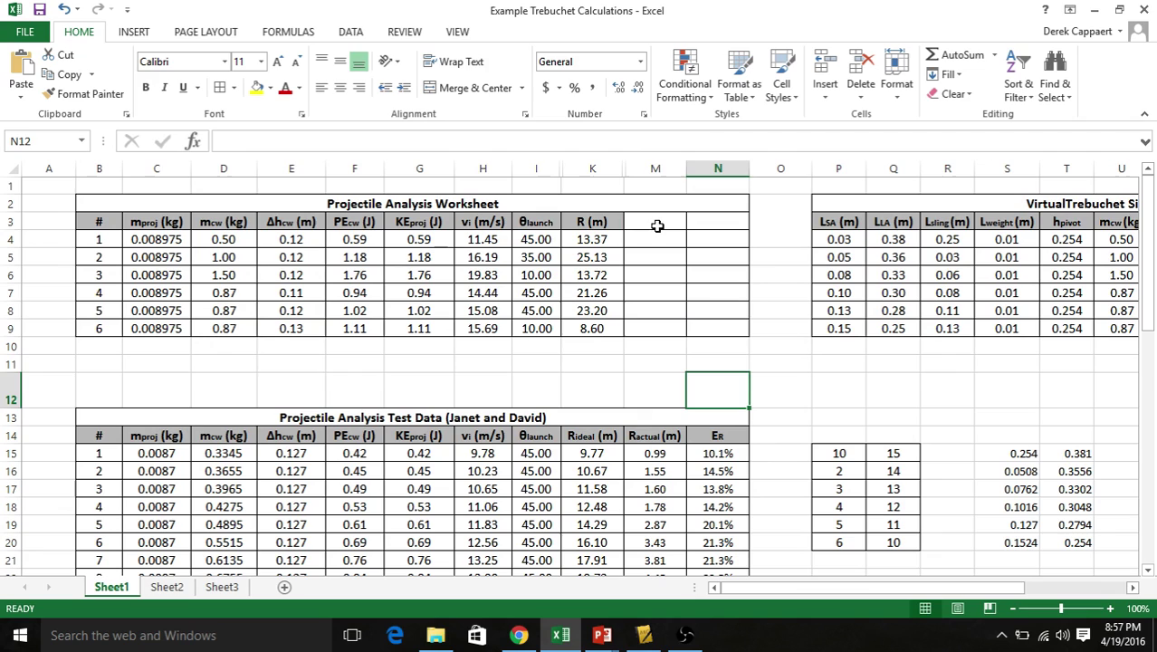
# - Enter the header 'Ractual (m)' in M3, with 'actual' at font size 8
pyautogui.click(657, 220)
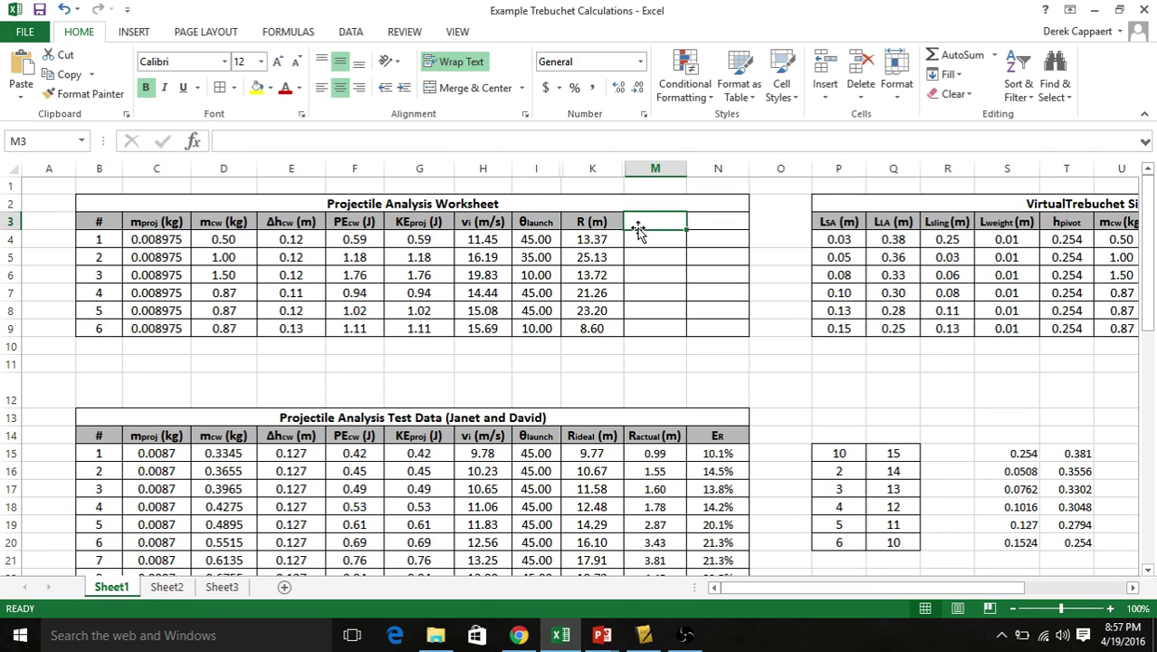
pyautogui.write('R')
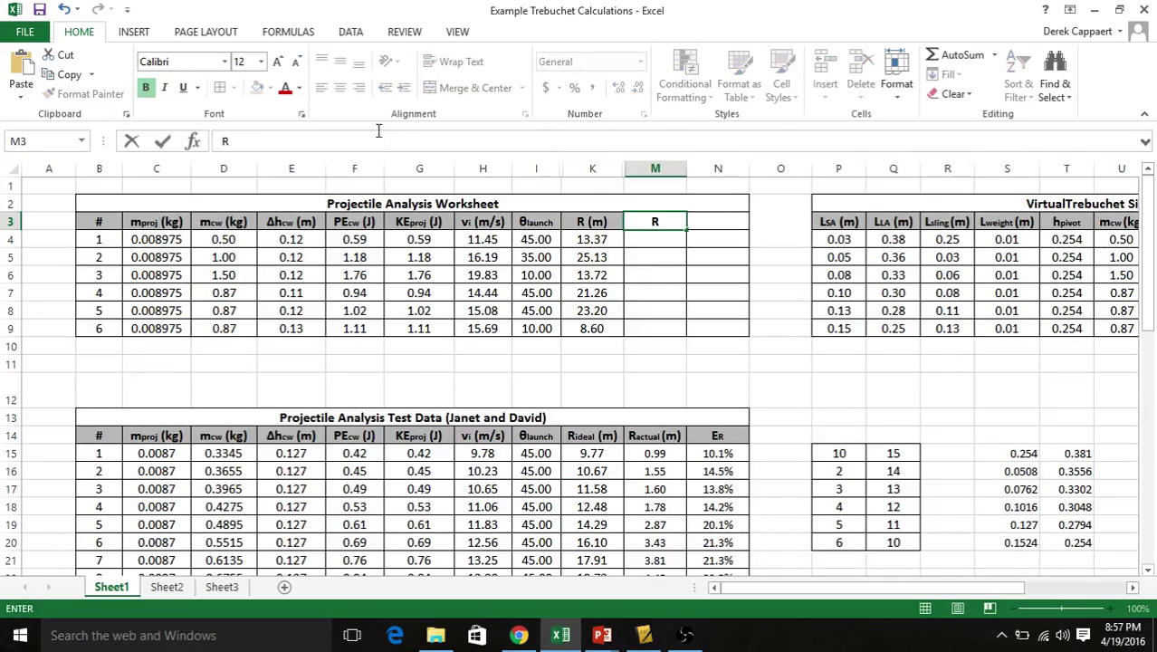
pyautogui.click(261, 63)
pyautogui.click(241, 82)
pyautogui.write('actual')
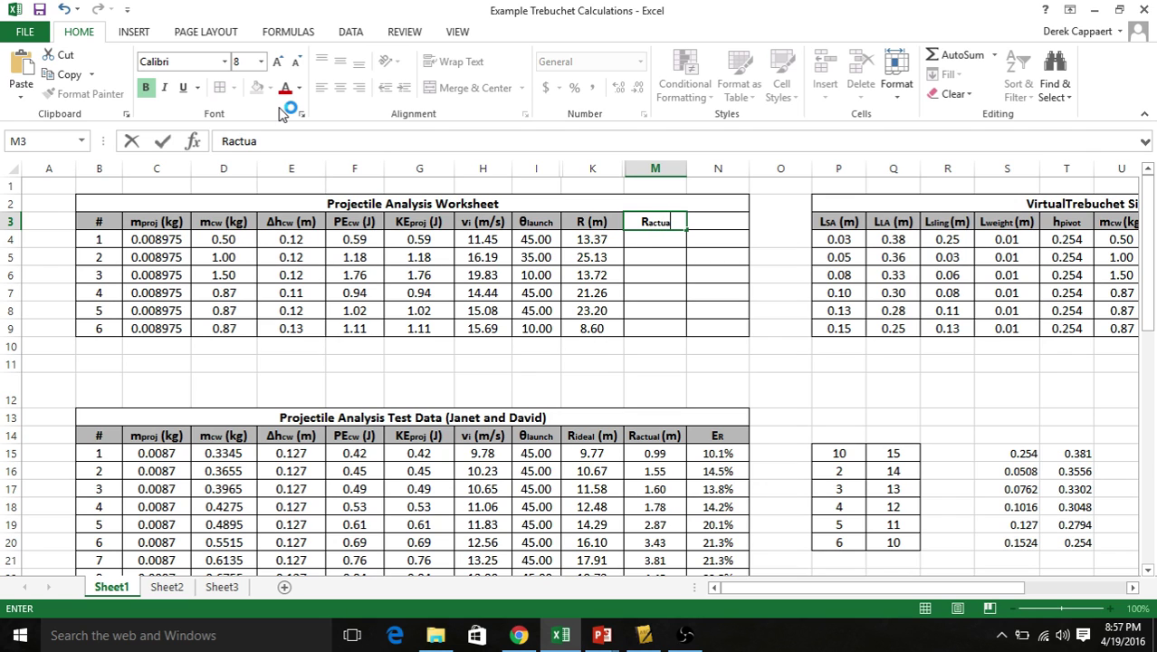
pyautogui.click(261, 62)
pyautogui.click(242, 146)
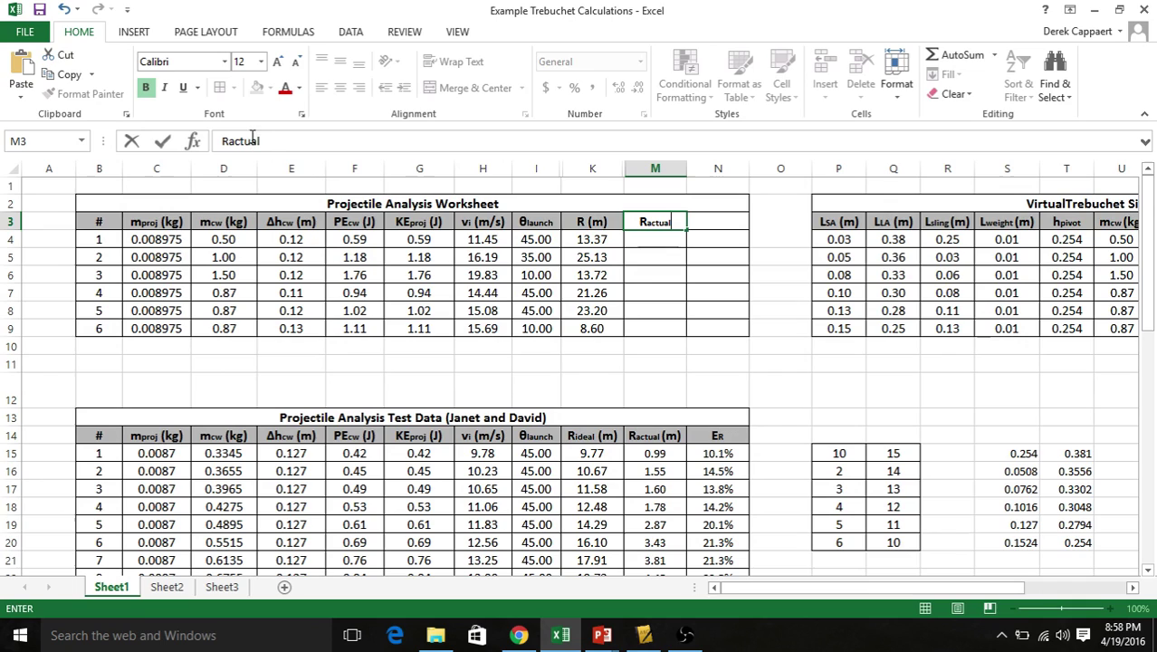
pyautogui.click(272, 143)
pyautogui.write('(m)')
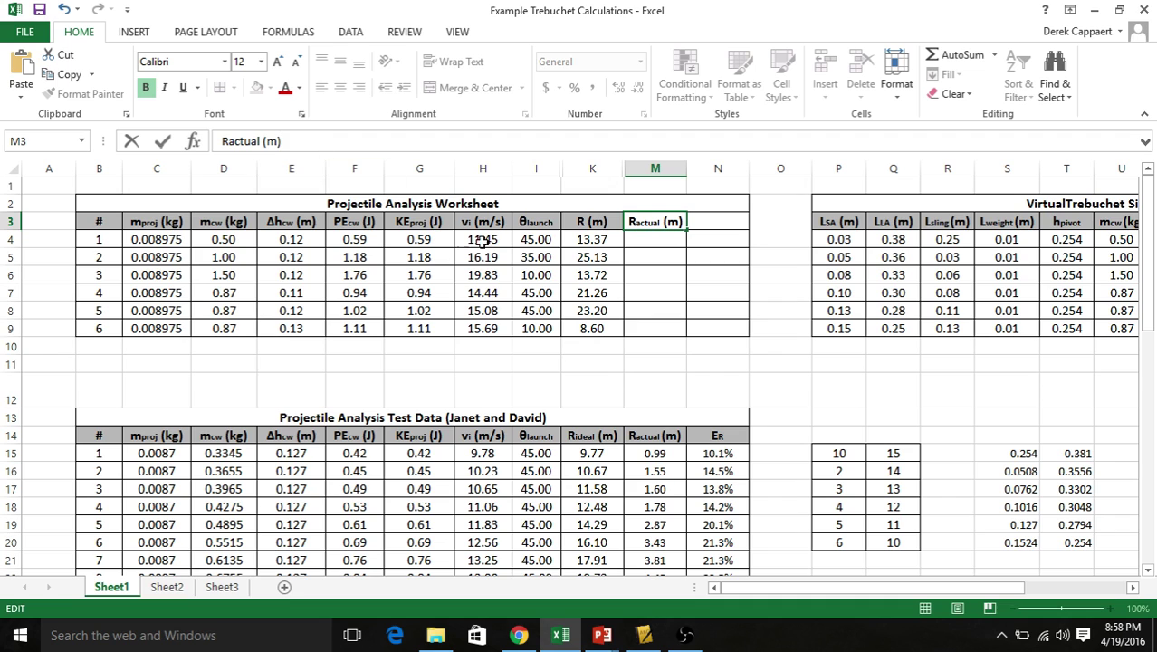
pyautogui.click(591, 222)
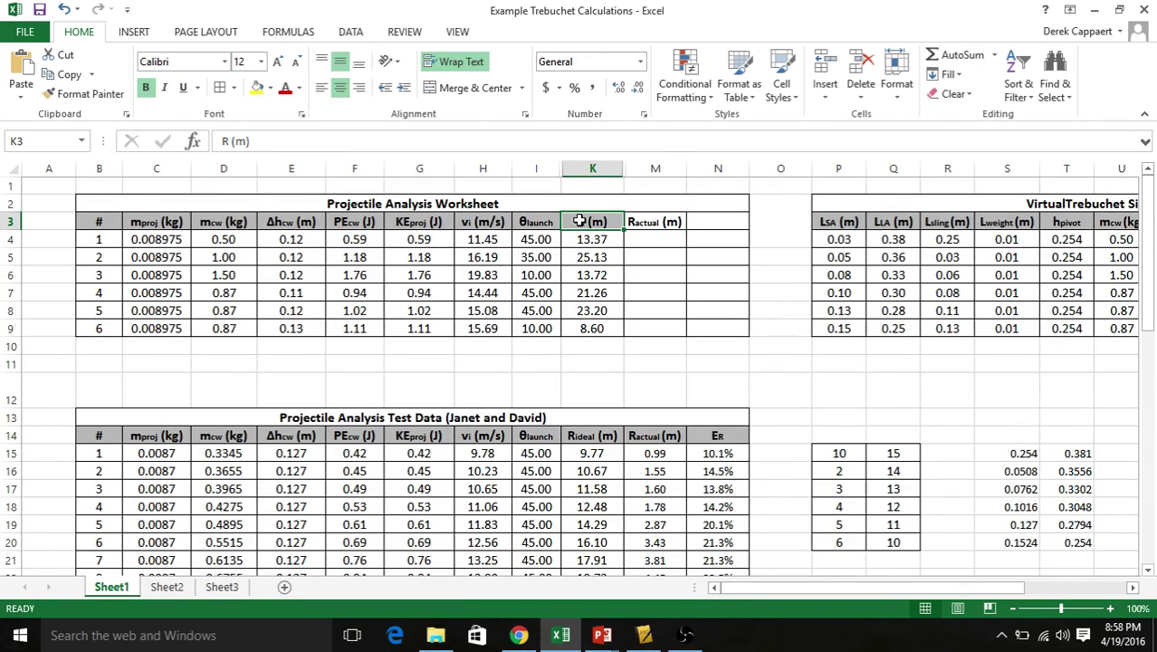
# - Rename K3 to 'Rideal (m)', shrinking 'ideal' to font size 8
pyautogui.click(227, 142)
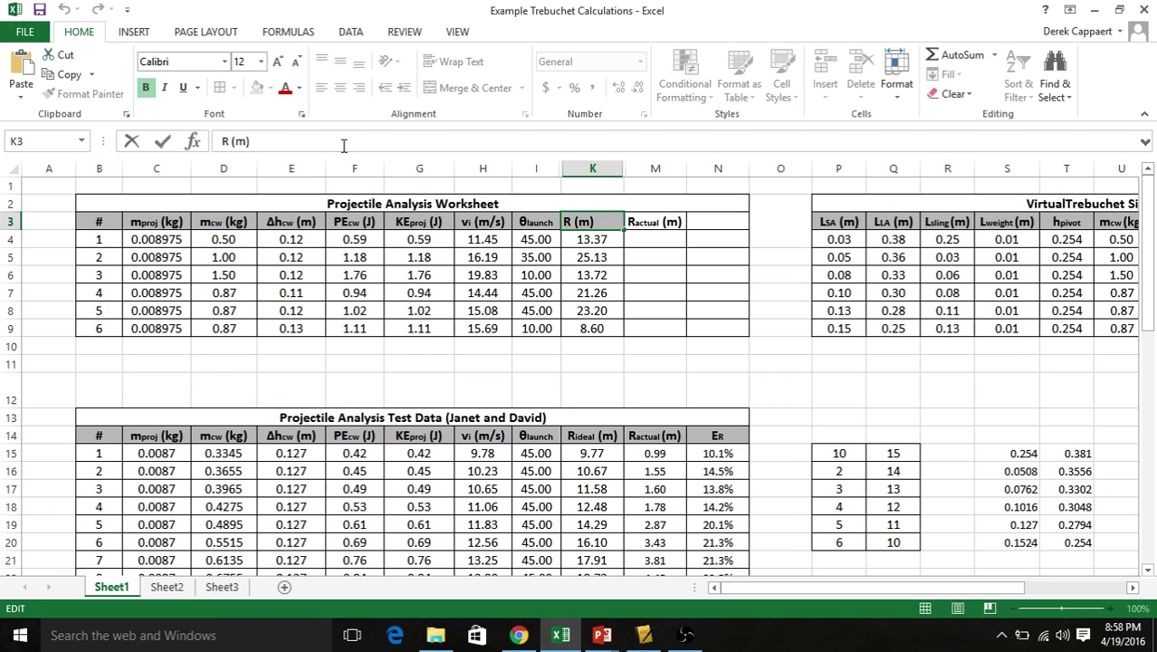
pyautogui.write('ideal')
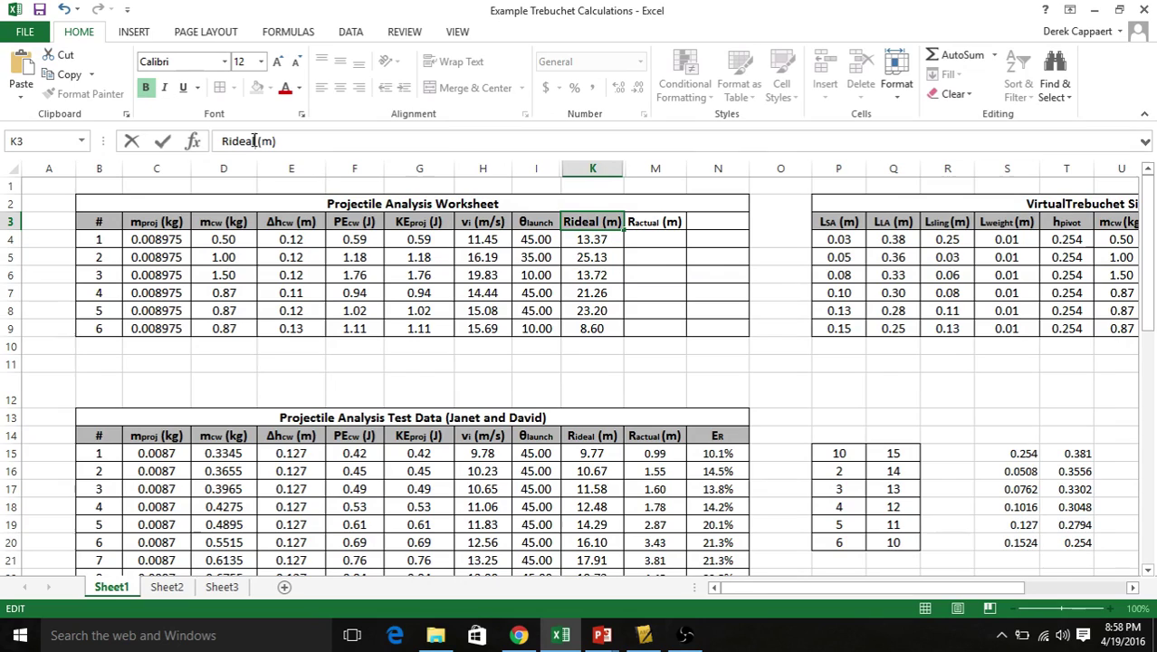
pyautogui.moveTo(254, 142)
pyautogui.mouseDown()
pyautogui.moveTo(232, 142)
pyautogui.moveTo(241, 146)
pyautogui.mouseUp()
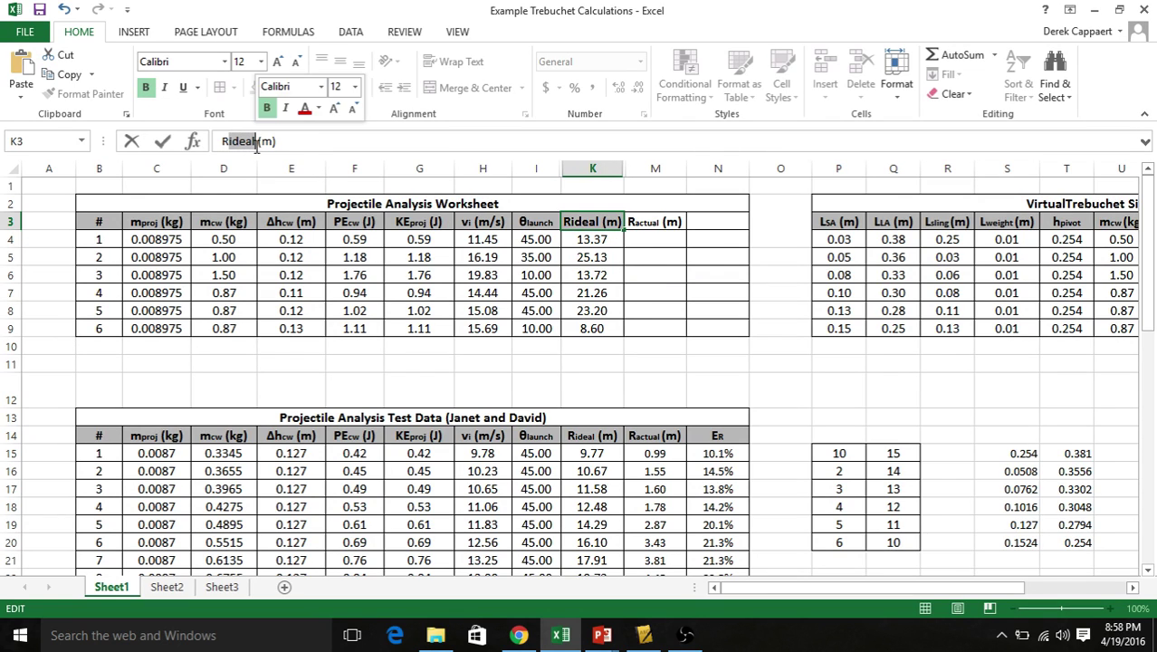
pyautogui.click(262, 63)
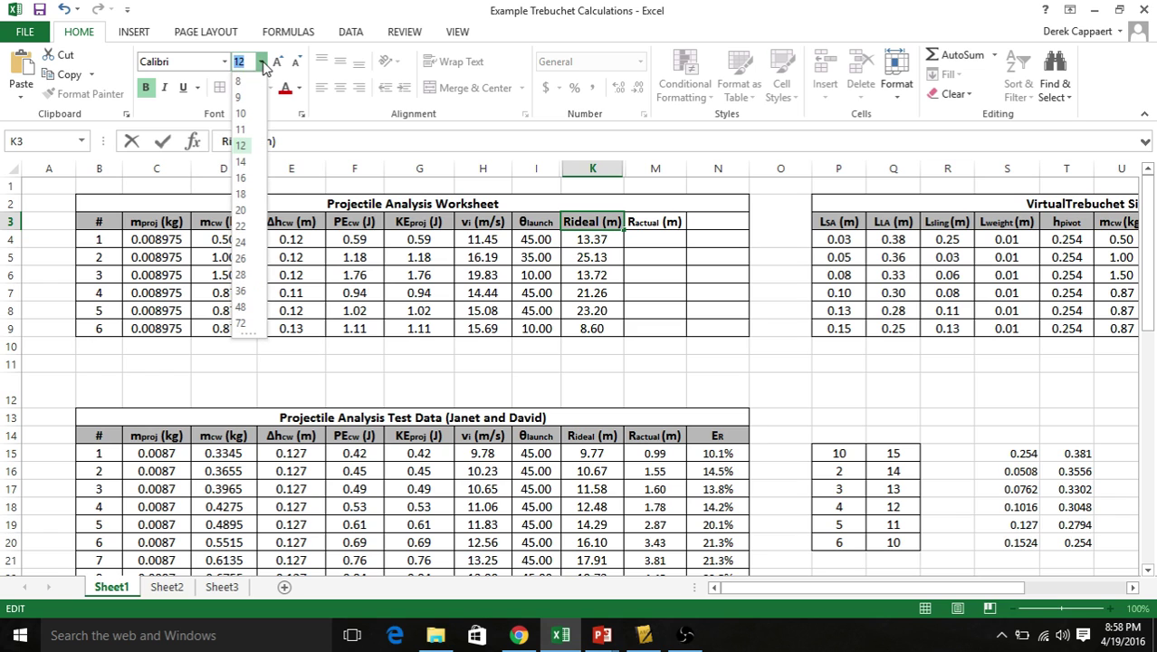
pyautogui.click(248, 80)
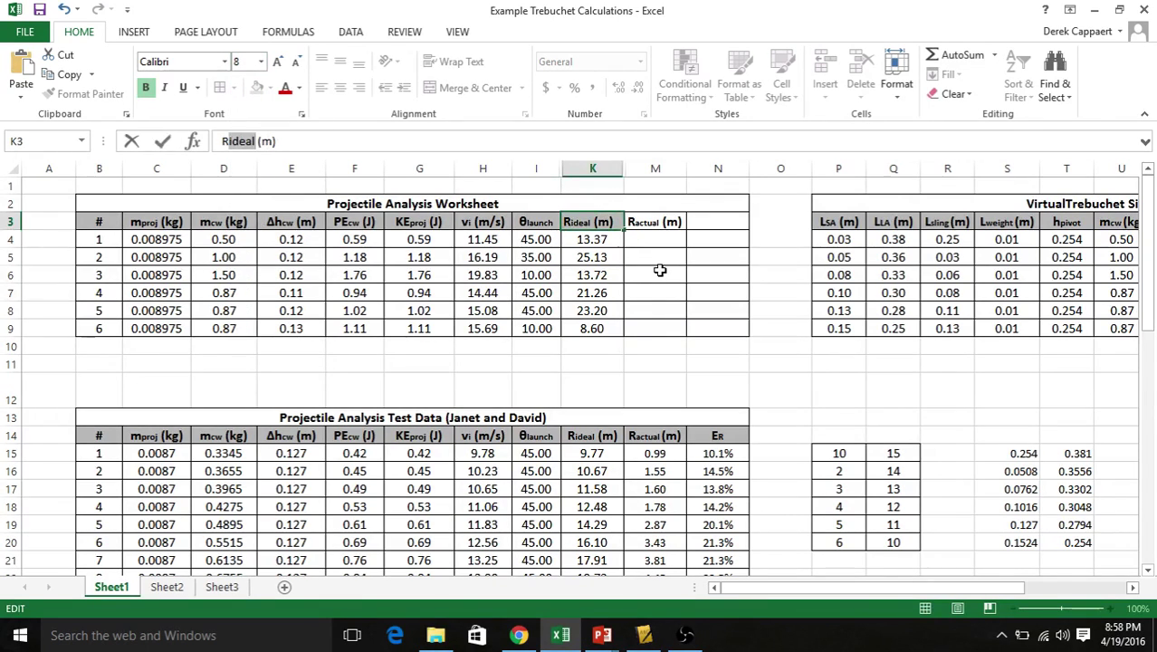
pyautogui.press('Tab')
# - Shade M3:N3 with the same grey fill as the other headers
pyautogui.moveTo(662, 222); pyautogui.dragTo(699, 222)
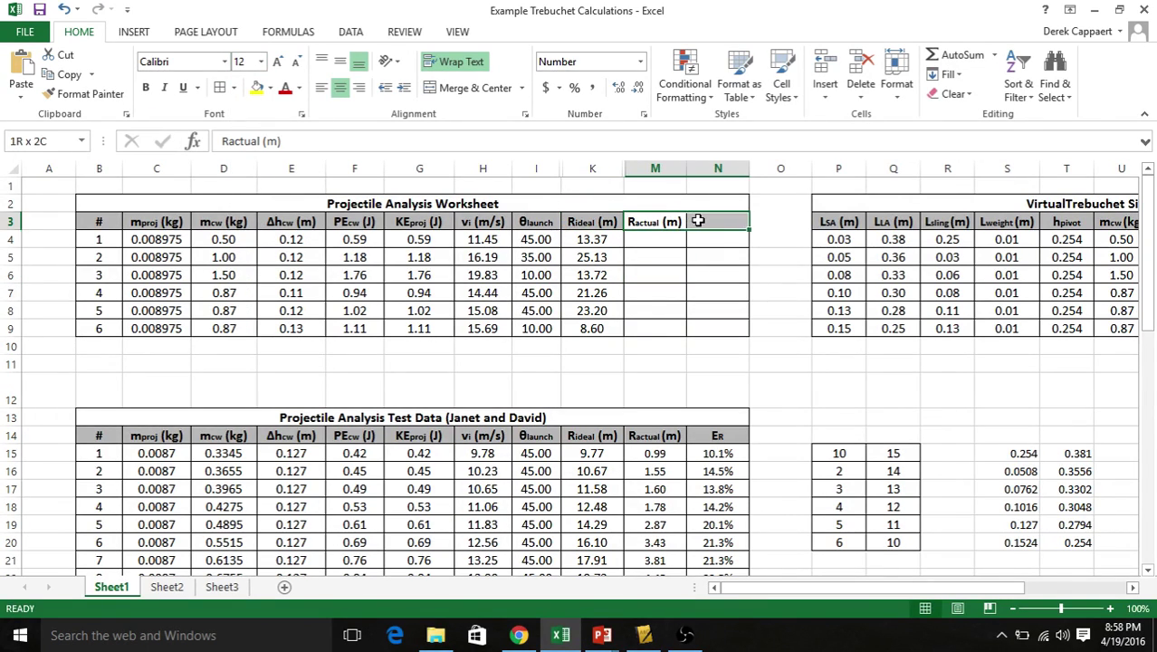
pyautogui.click(271, 88)
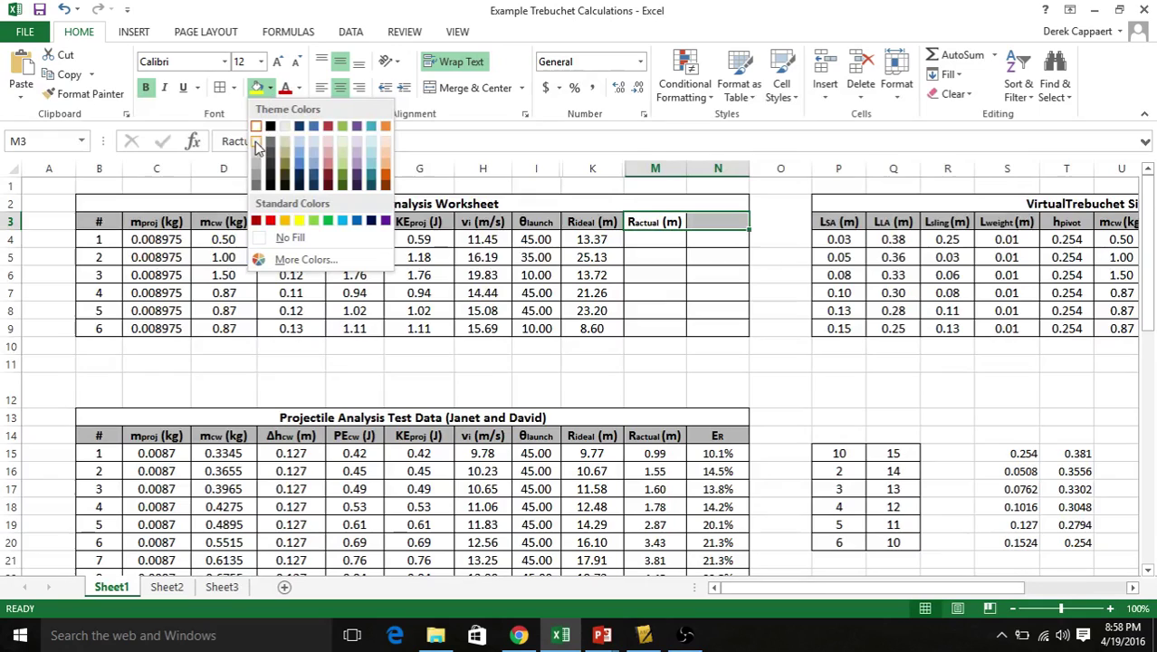
pyautogui.click(257, 173)
pyautogui.click(615, 294)
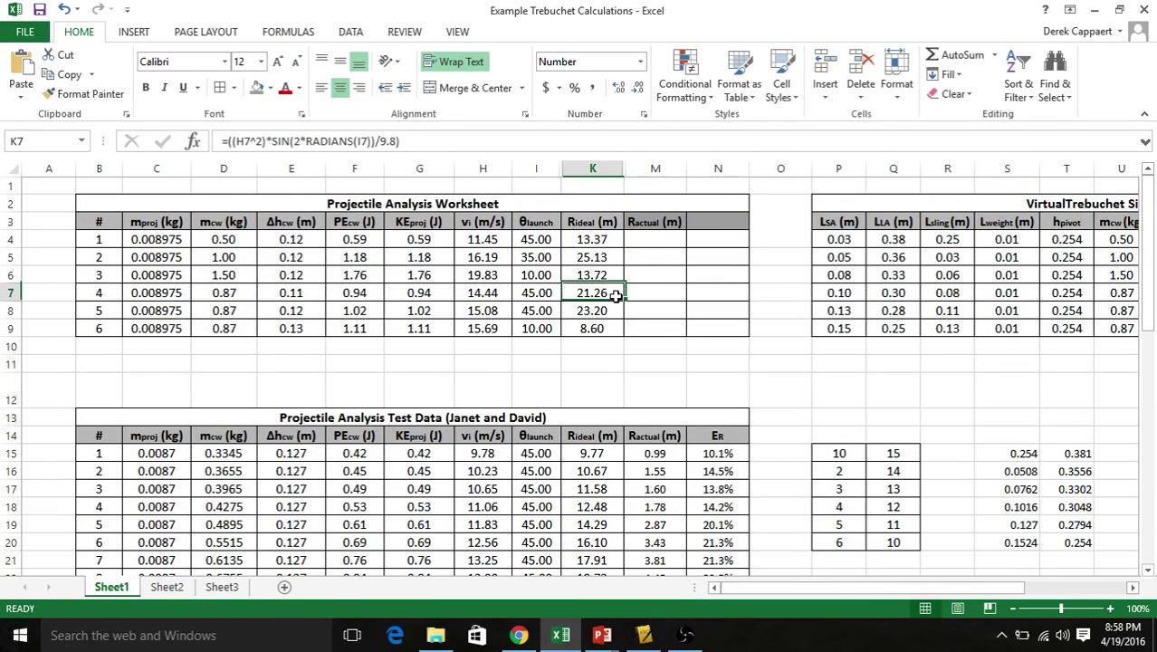
# - Enter the '%ER' heading in N3 with a size-8 subscript R
pyautogui.click(720, 218)
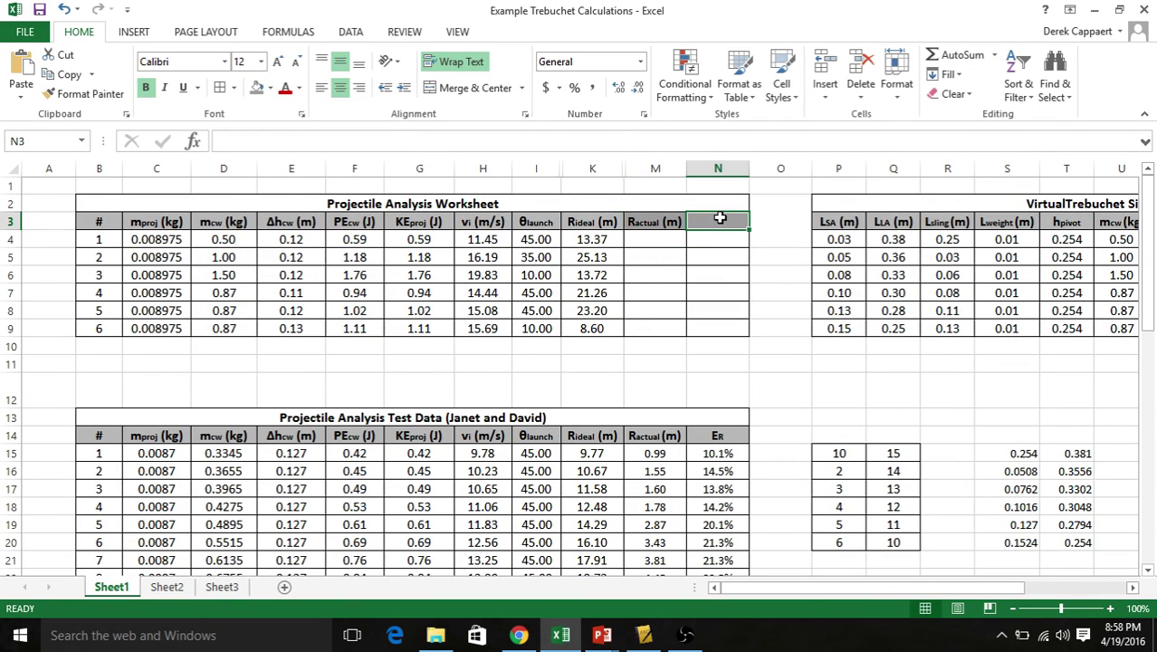
pyautogui.click(233, 138)
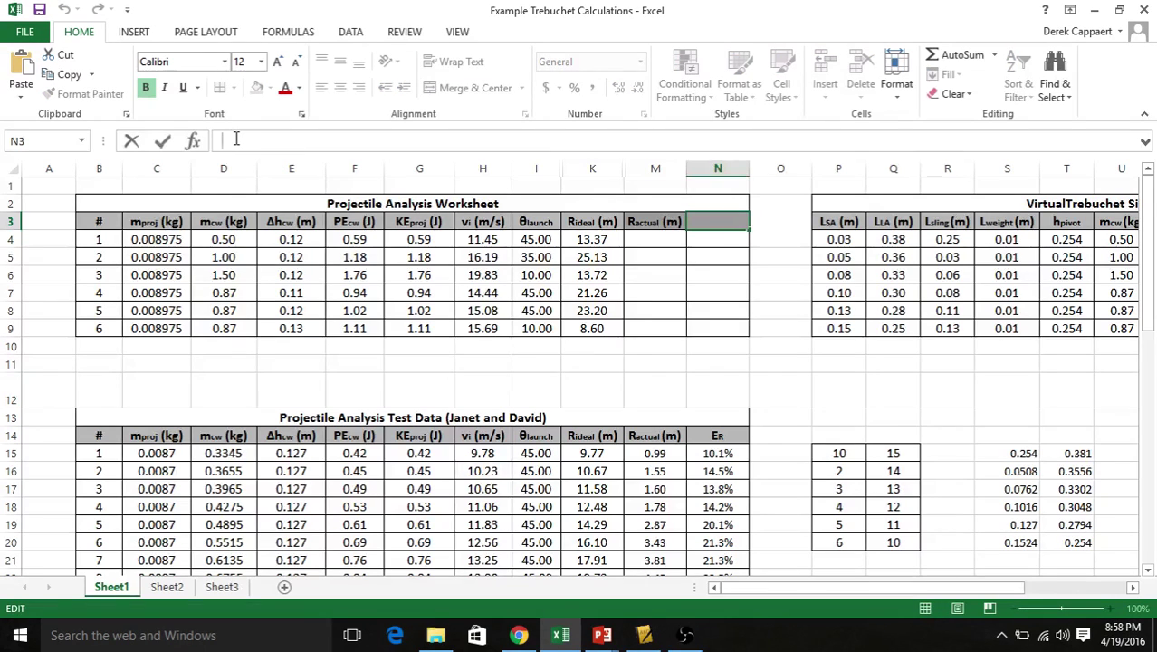
pyautogui.write('%E')
pyautogui.click(261, 62)
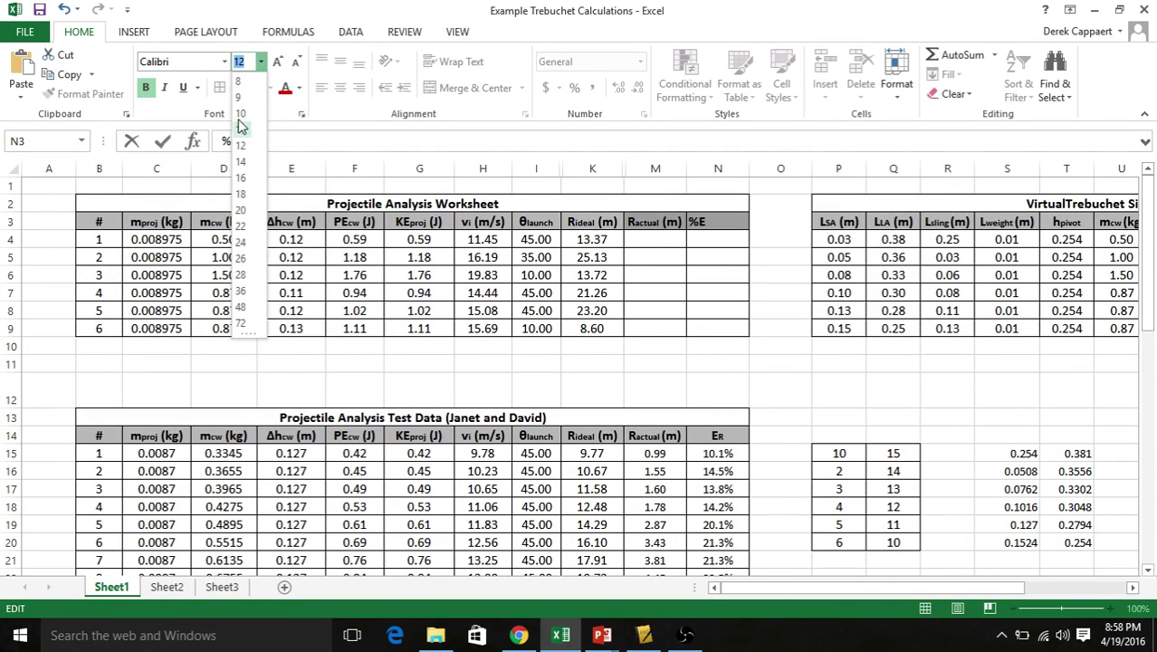
pyautogui.click(238, 81)
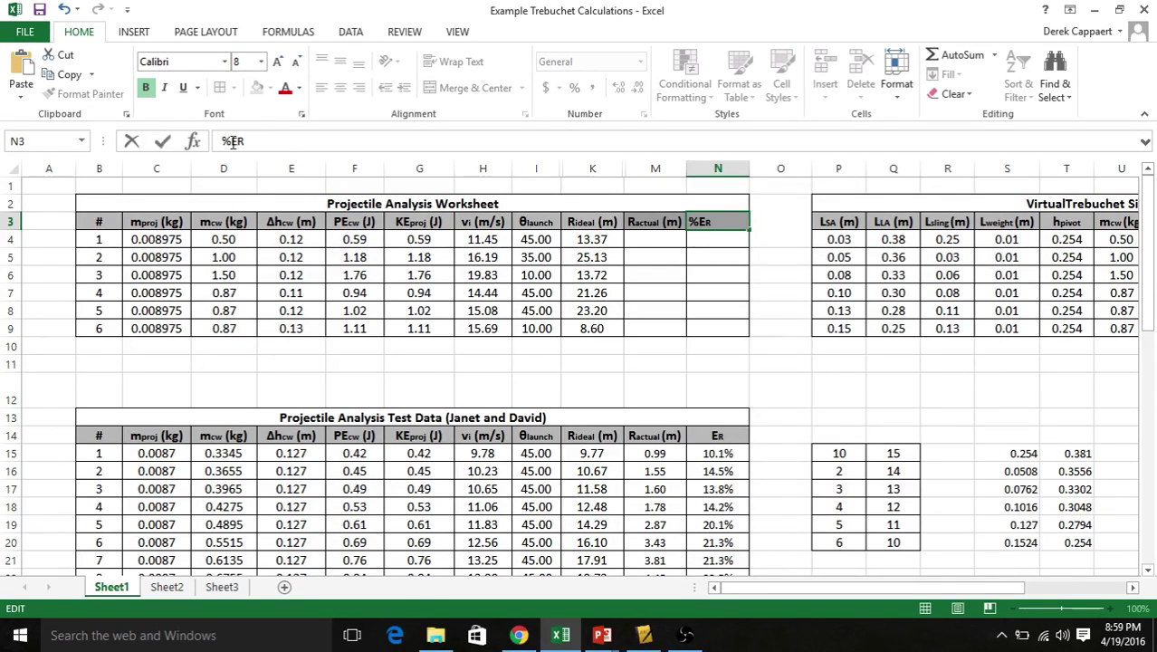
pyautogui.click(605, 274)
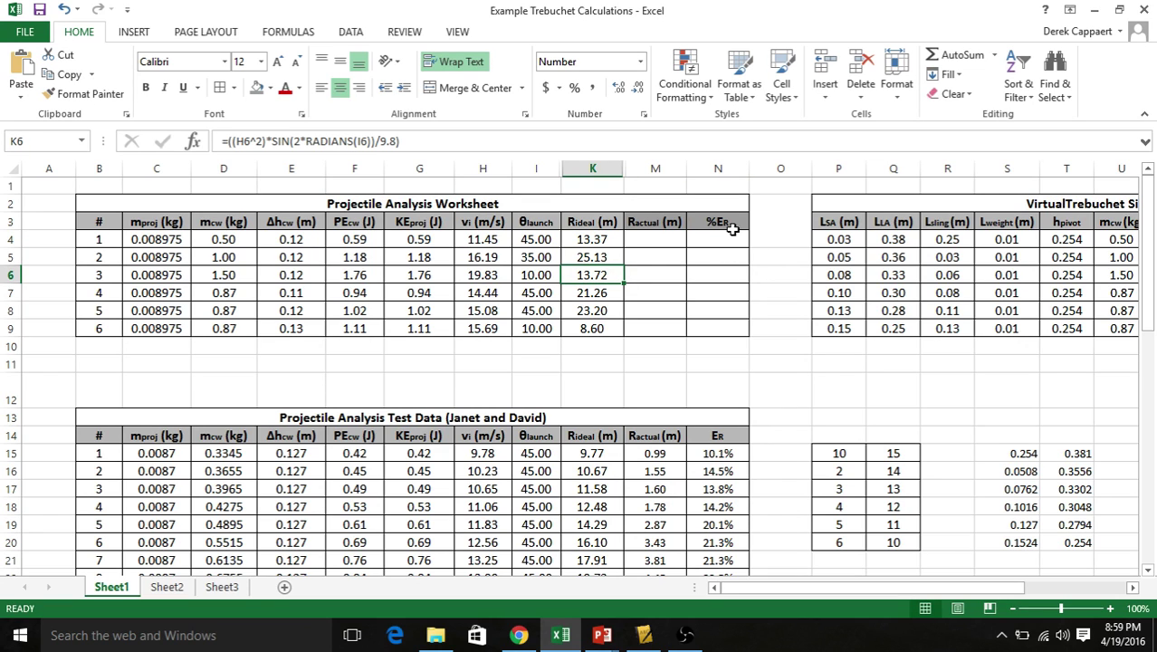
pyautogui.click(668, 237)
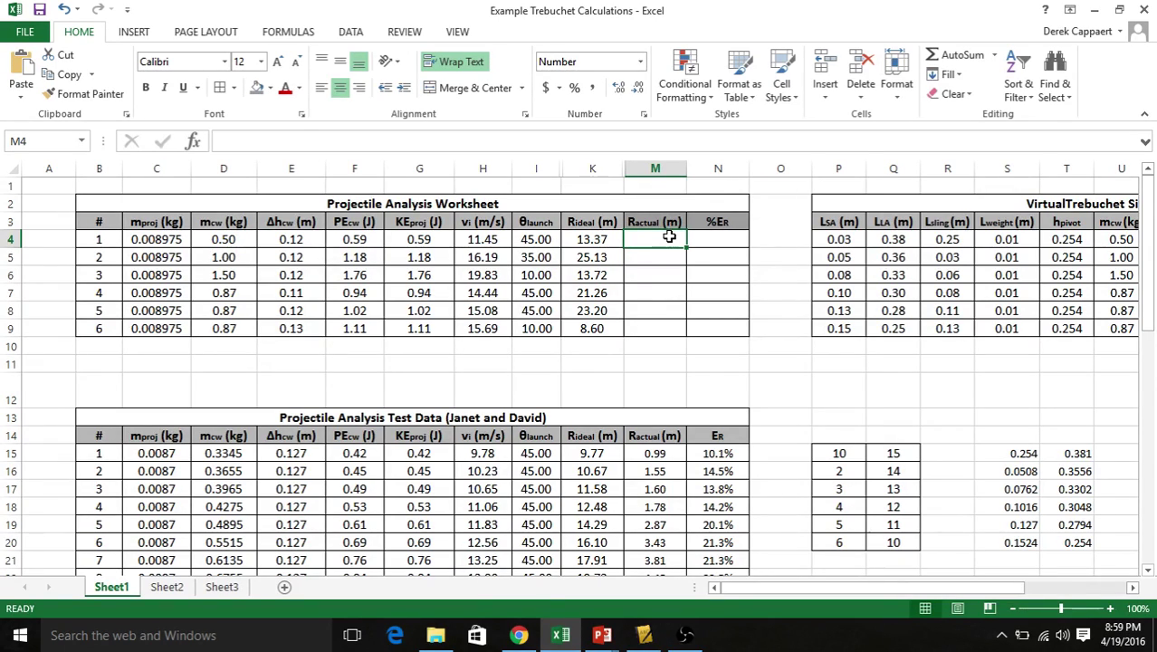
# - Set trial 1's projectile mass to 0.00558 kg and fill it down to C9
pyautogui.click(170, 239)
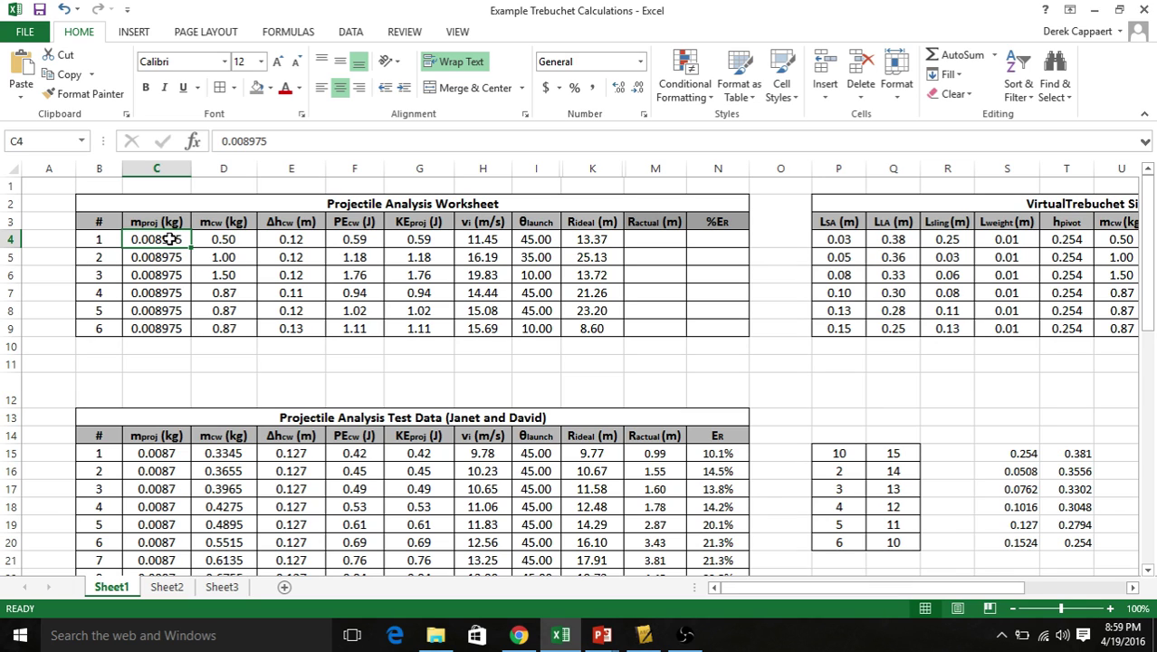
pyautogui.write('.00')
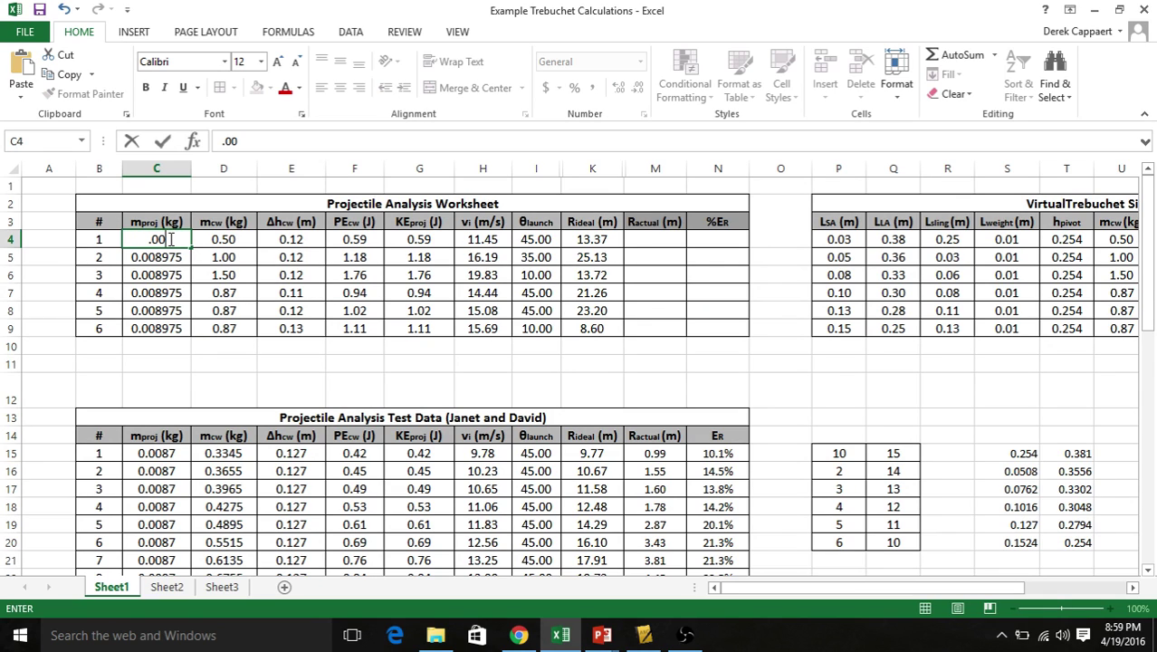
pyautogui.write('558')
pyautogui.press('Return')
pyautogui.click(163, 245)
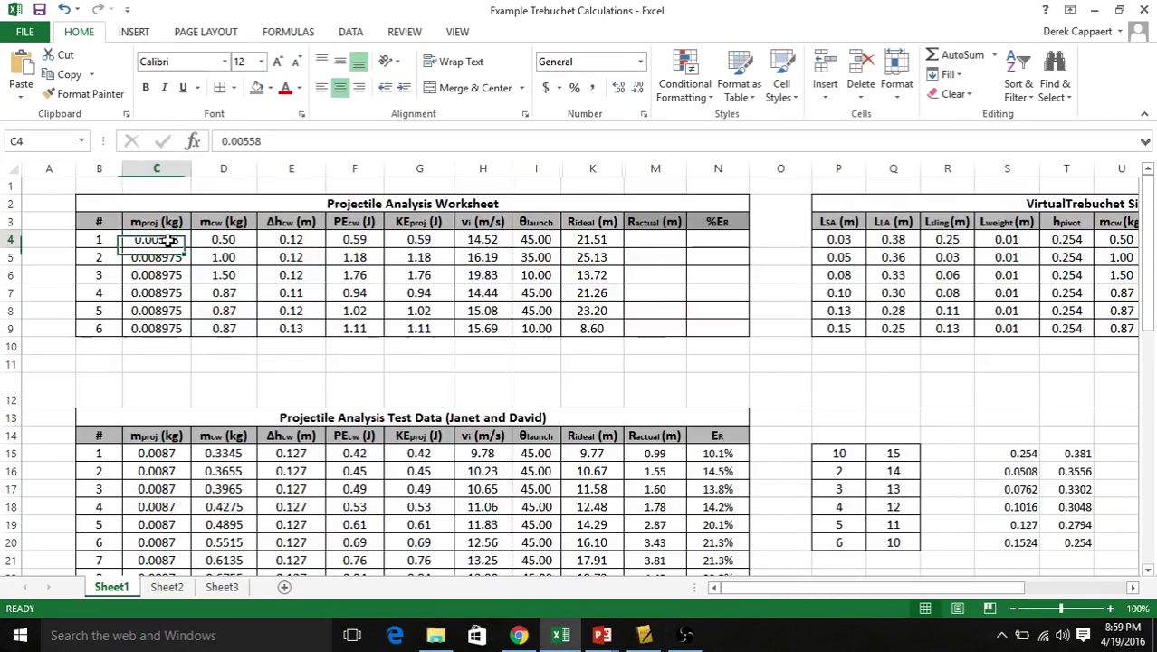
pyautogui.moveTo(189, 247); pyautogui.dragTo(180, 341)
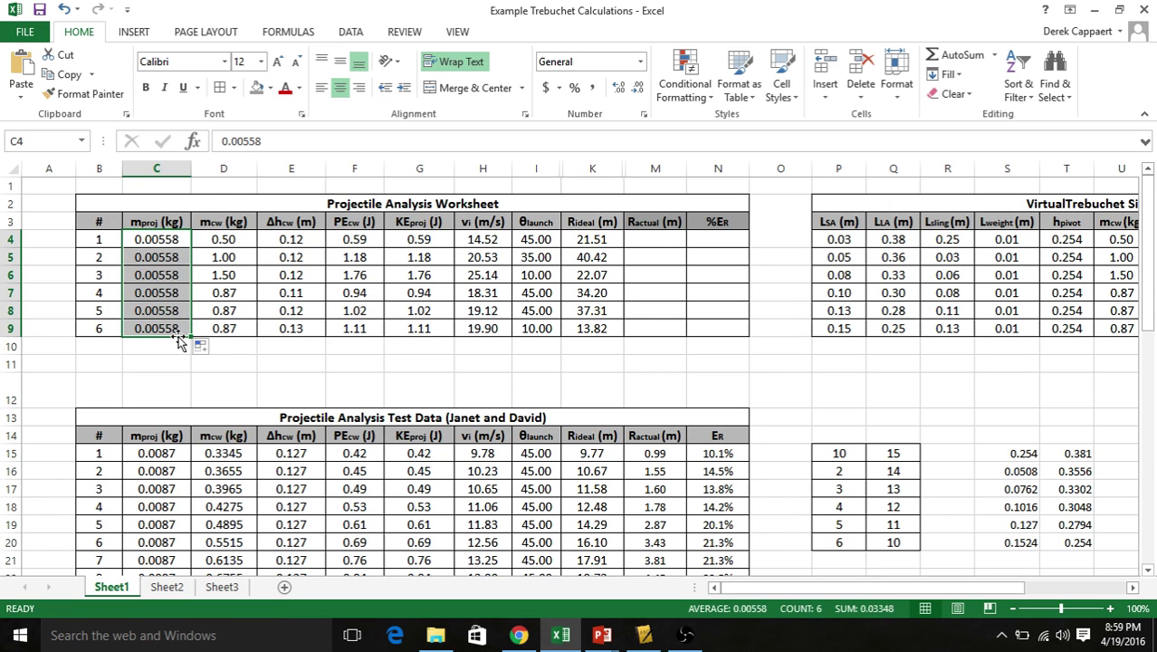
pyautogui.click(243, 242)
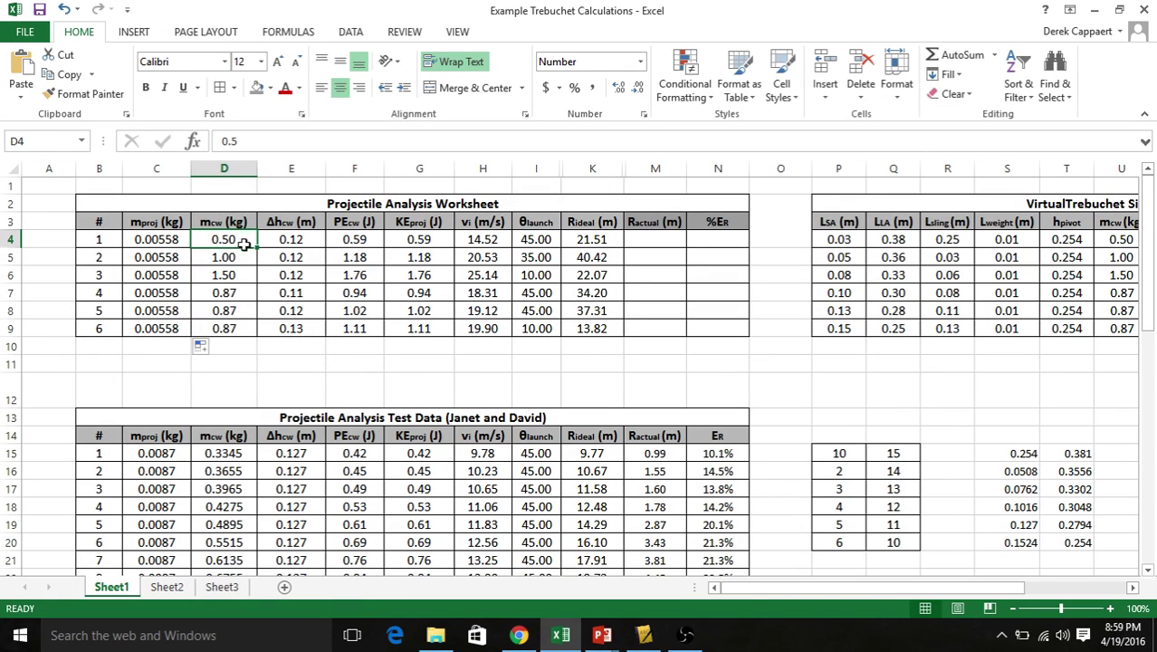
pyautogui.moveTo(243, 242); pyautogui.dragTo(249, 329)
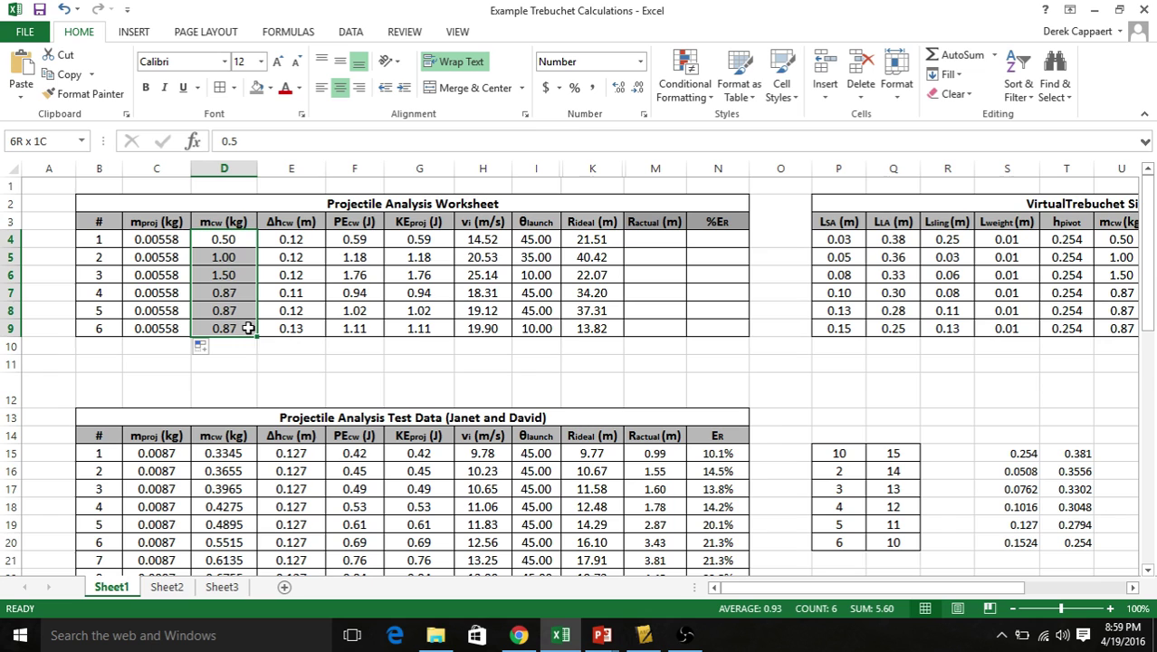
# - Insert six blank rows, in two batches of three, at rows 10–12
pyautogui.click(10, 364)
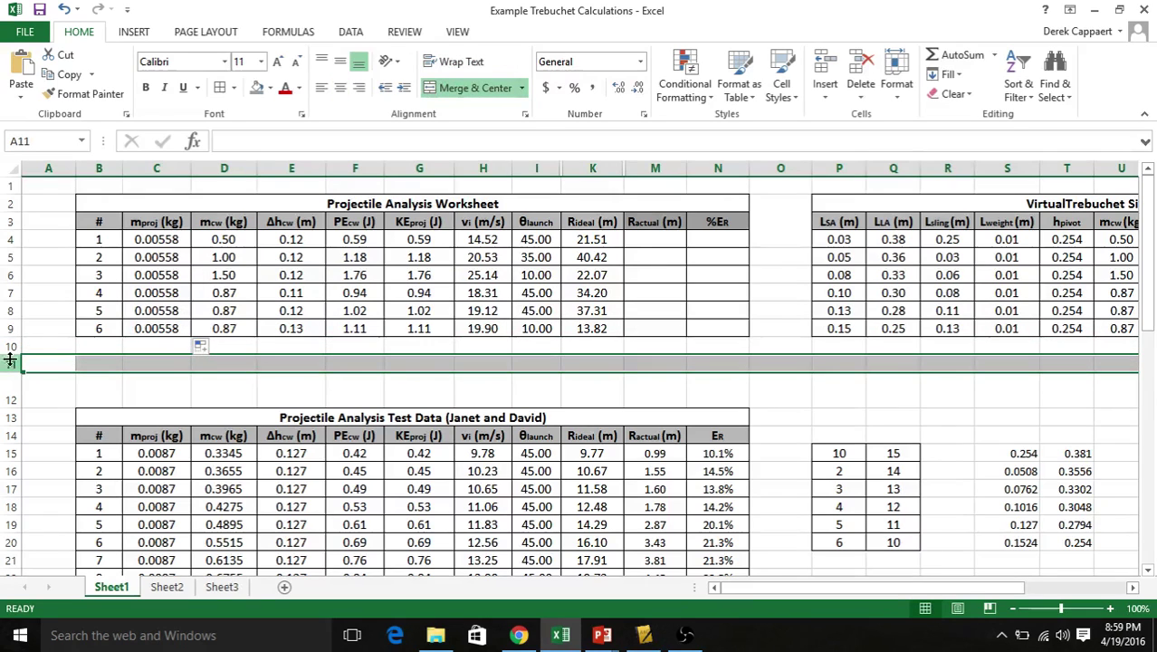
pyautogui.moveTo(12, 345); pyautogui.dragTo(13, 399)
pyautogui.click(27, 387)
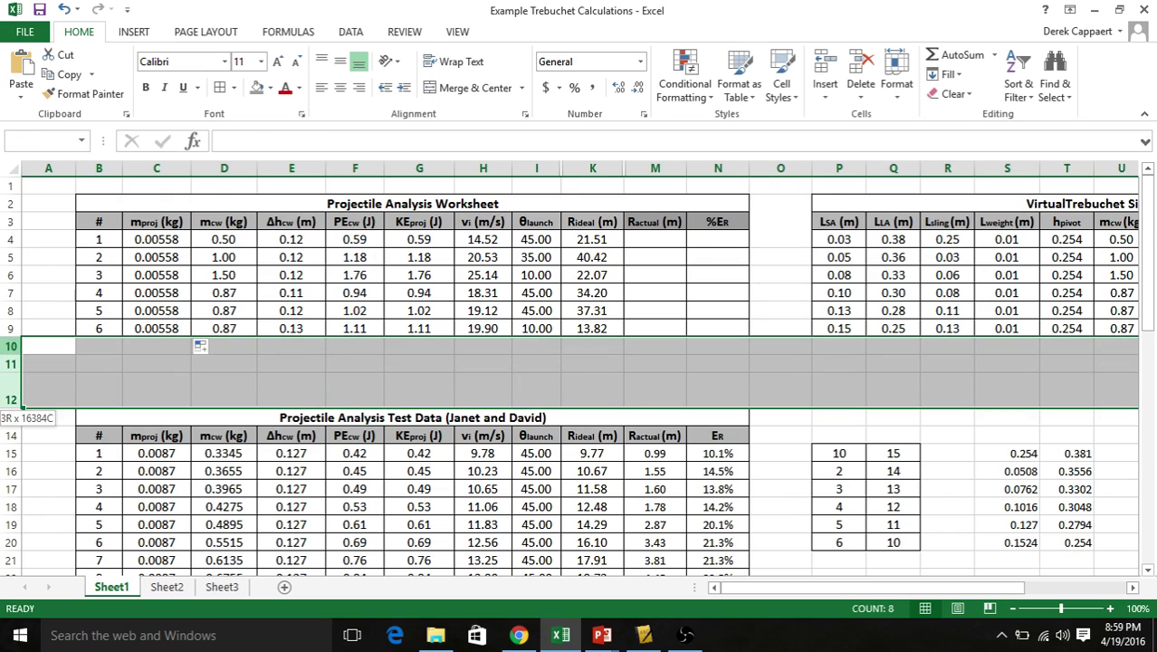
pyautogui.rightClick(12, 372)
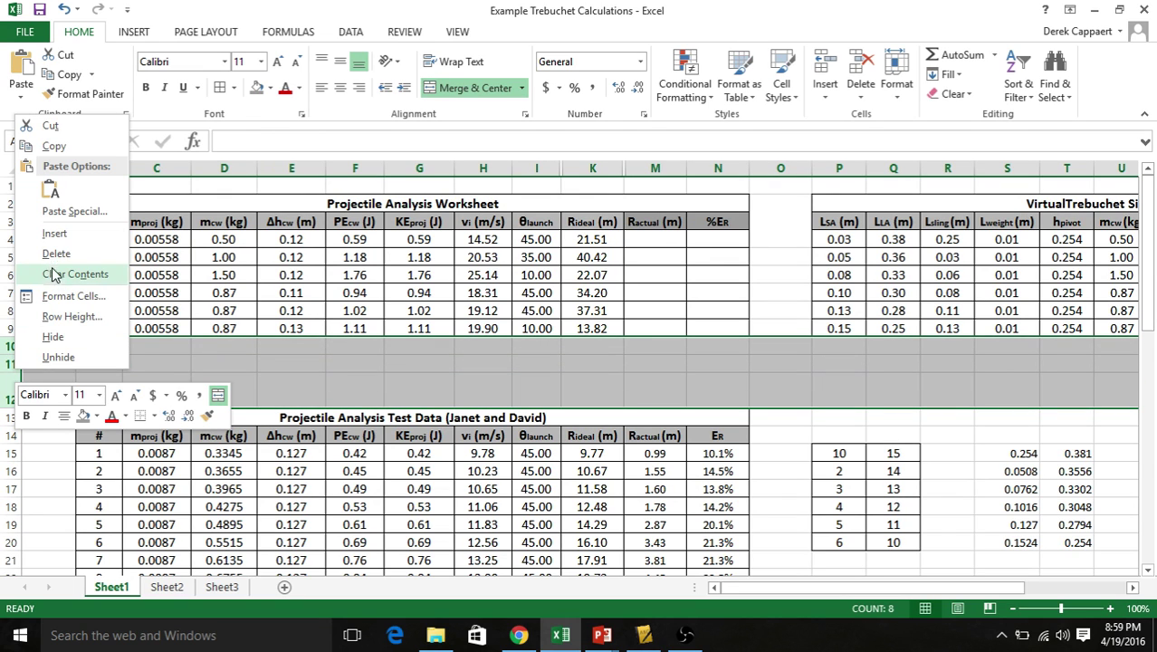
pyautogui.click(55, 233)
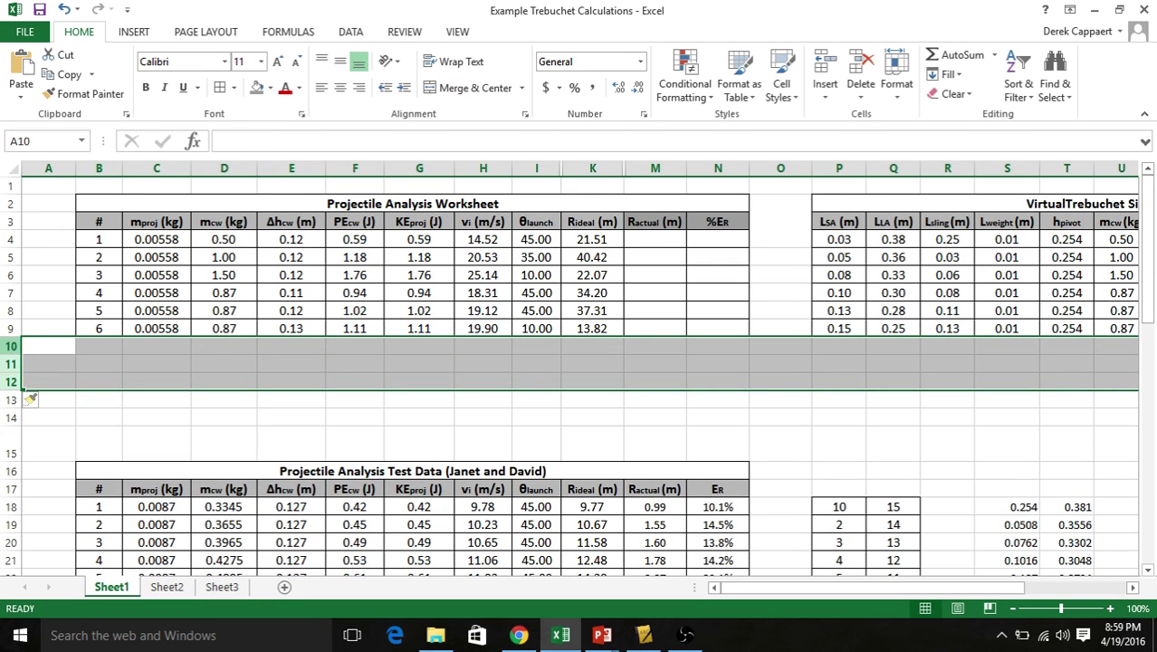
pyautogui.rightClick(14, 349)
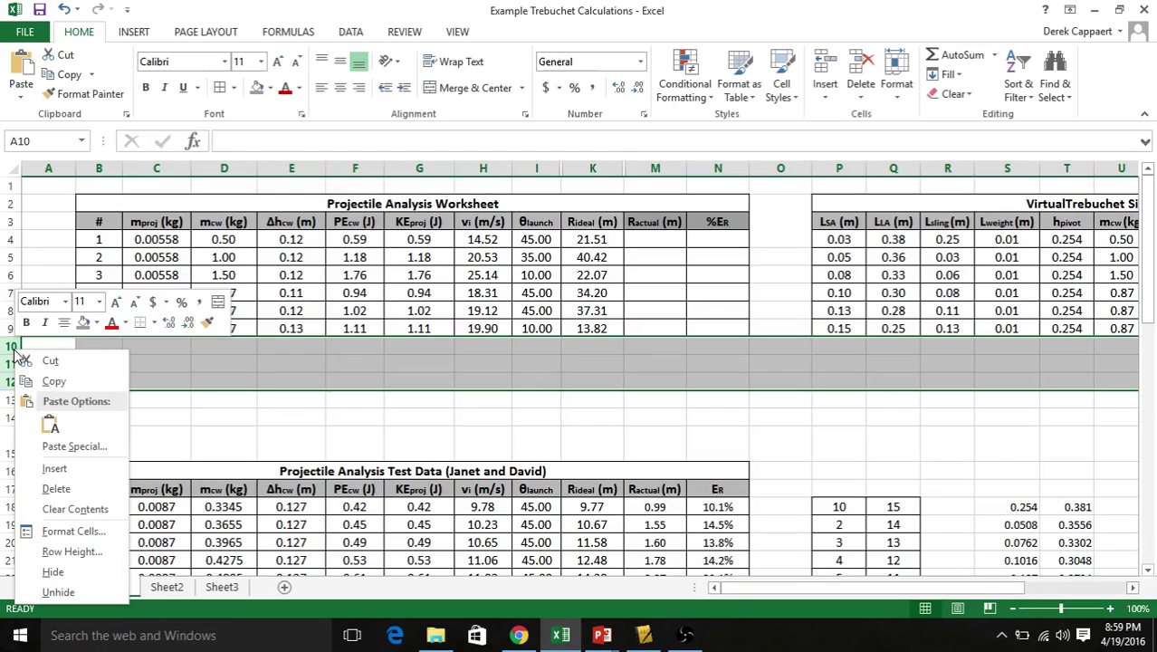
pyautogui.click(55, 468)
pyautogui.click(212, 406)
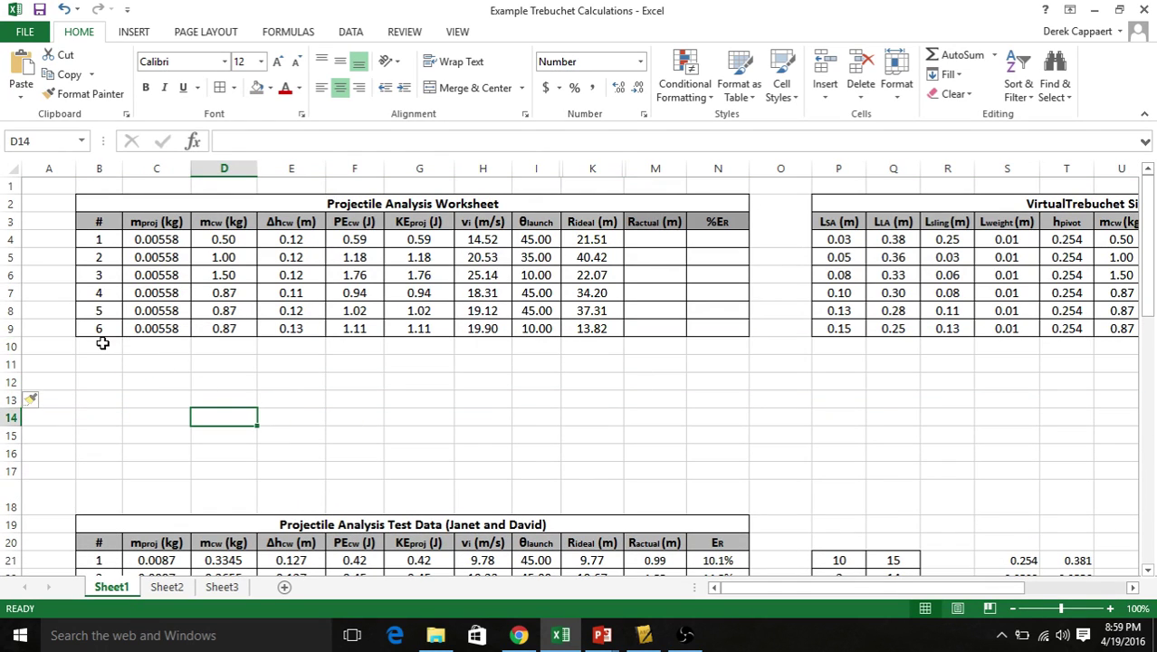
# - Apply All Borders to the new table rows B10:N14
pyautogui.moveTo(98, 344); pyautogui.dragTo(725, 428)
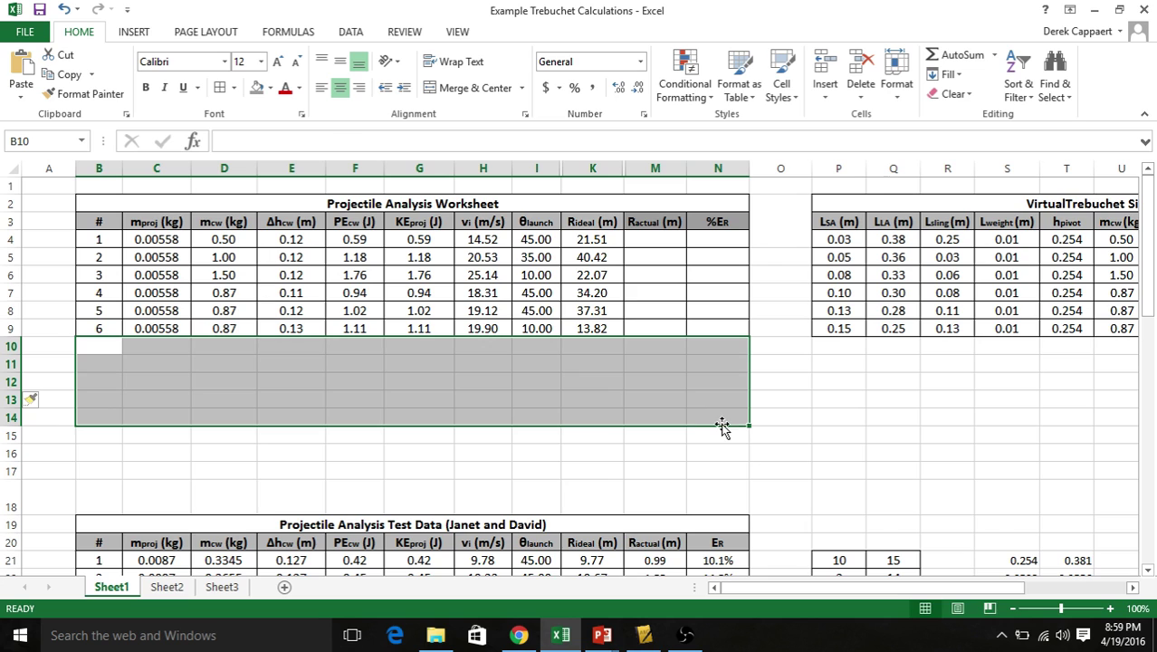
pyautogui.click(220, 86)
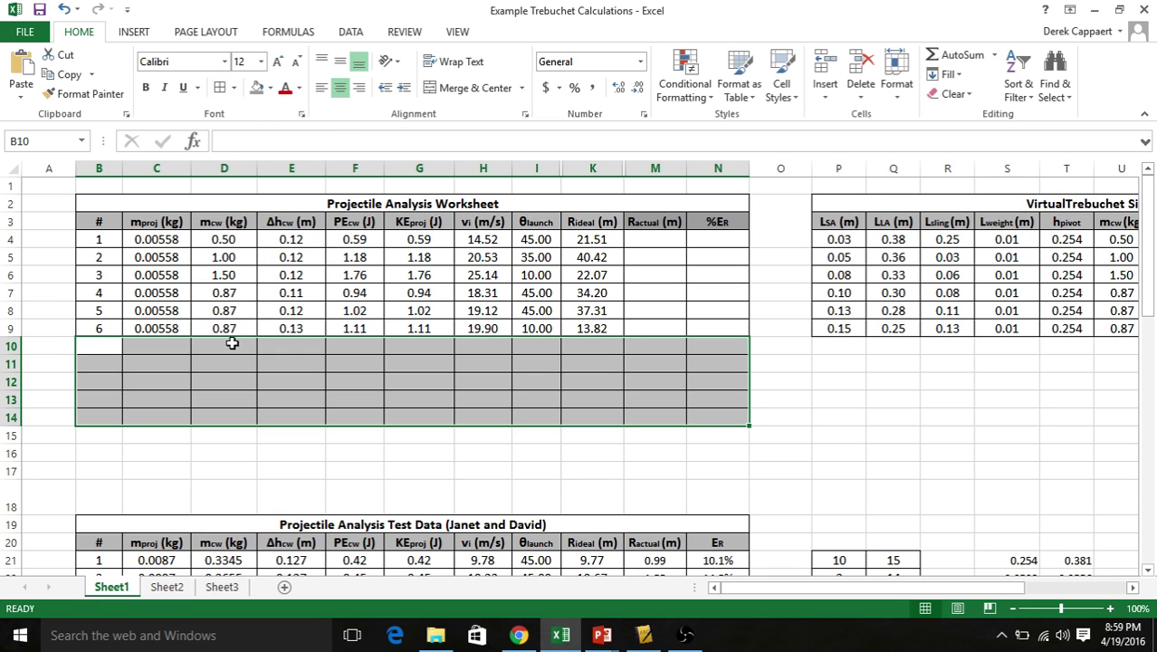
pyautogui.click(239, 487)
# - Number the new trials 7 and 8 in B10 and B11
pyautogui.click(112, 349)
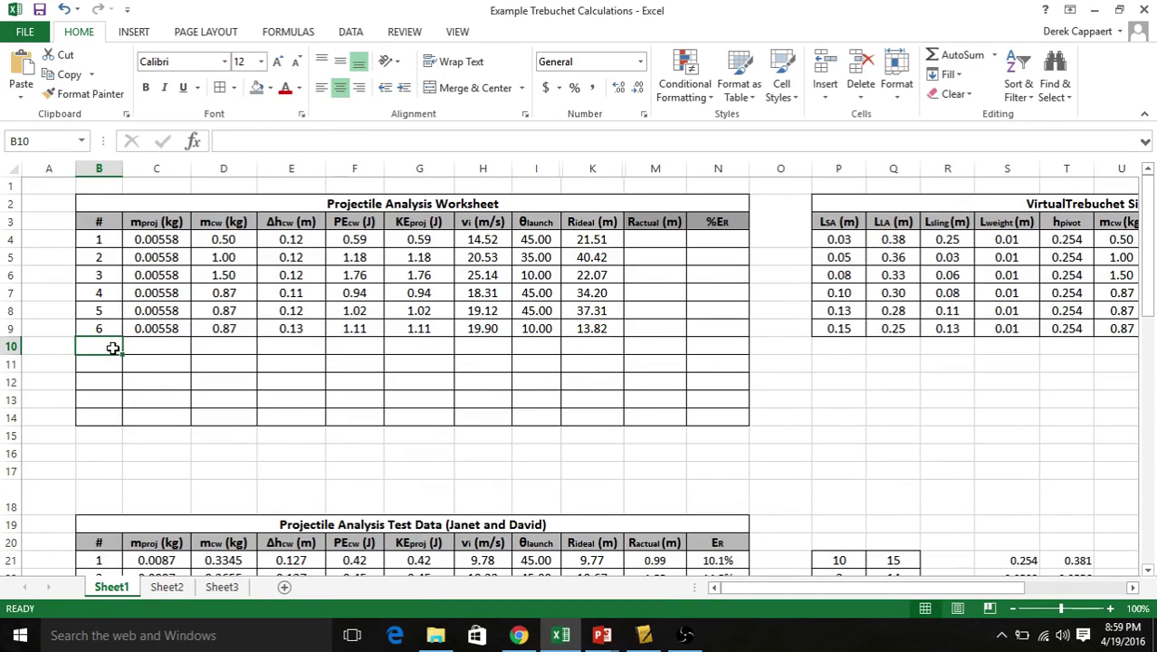
pyautogui.write('7')
pyautogui.press('Return')
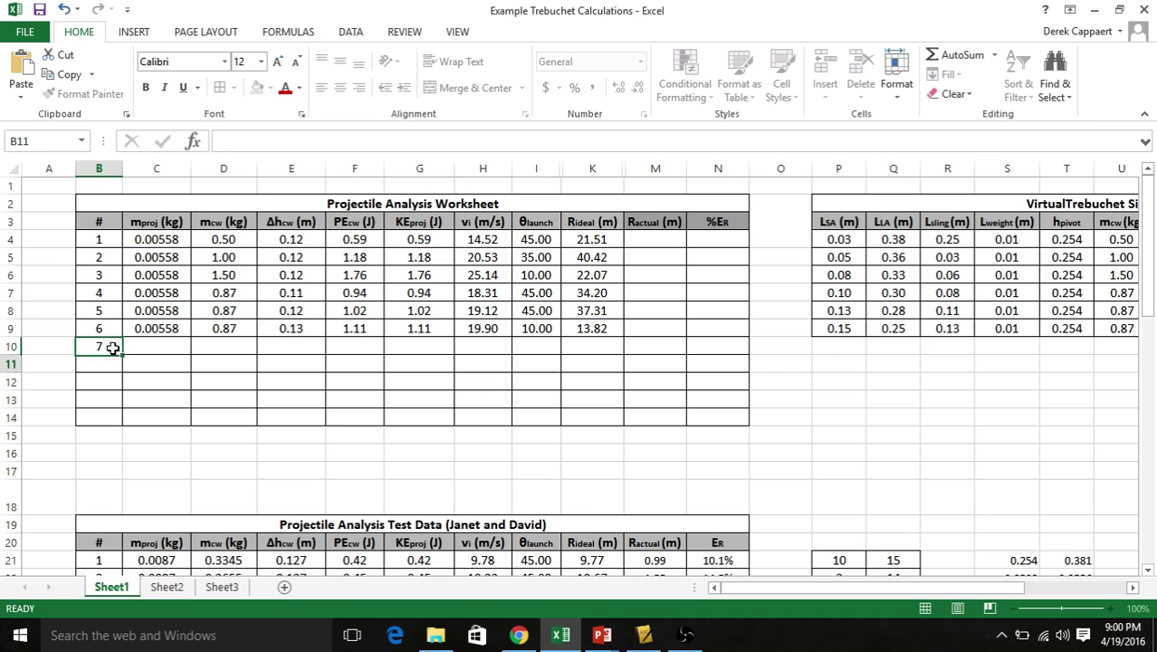
pyautogui.write('8')
pyautogui.press('Return')
pyautogui.click(172, 433)
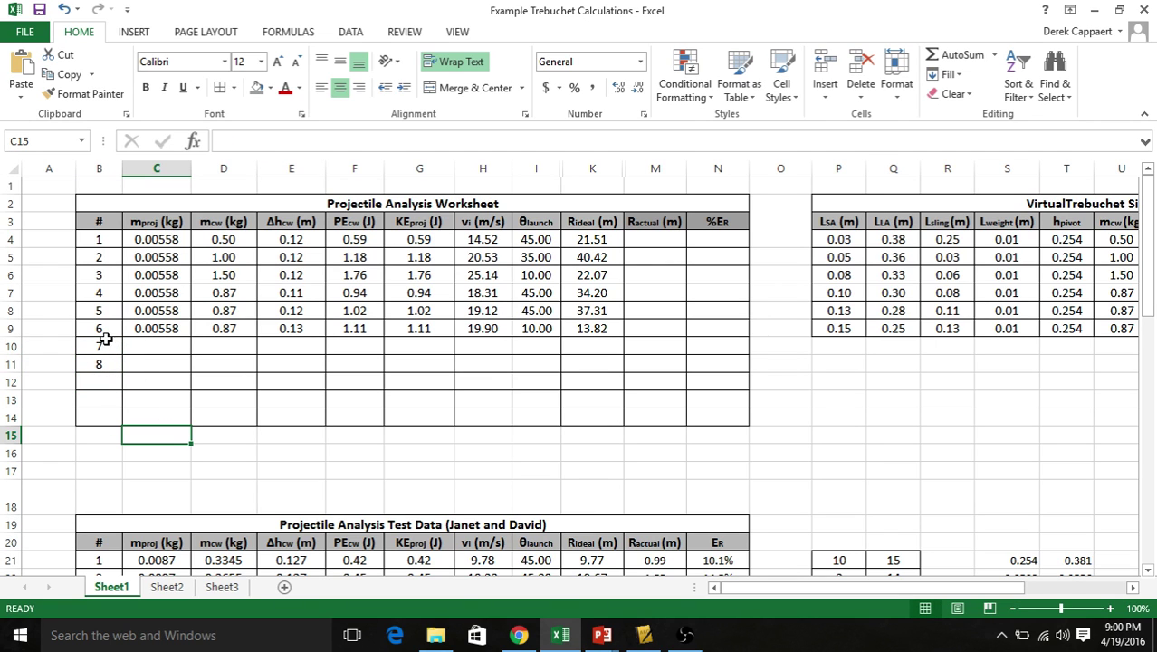
pyautogui.moveTo(105, 240); pyautogui.dragTo(702, 422)
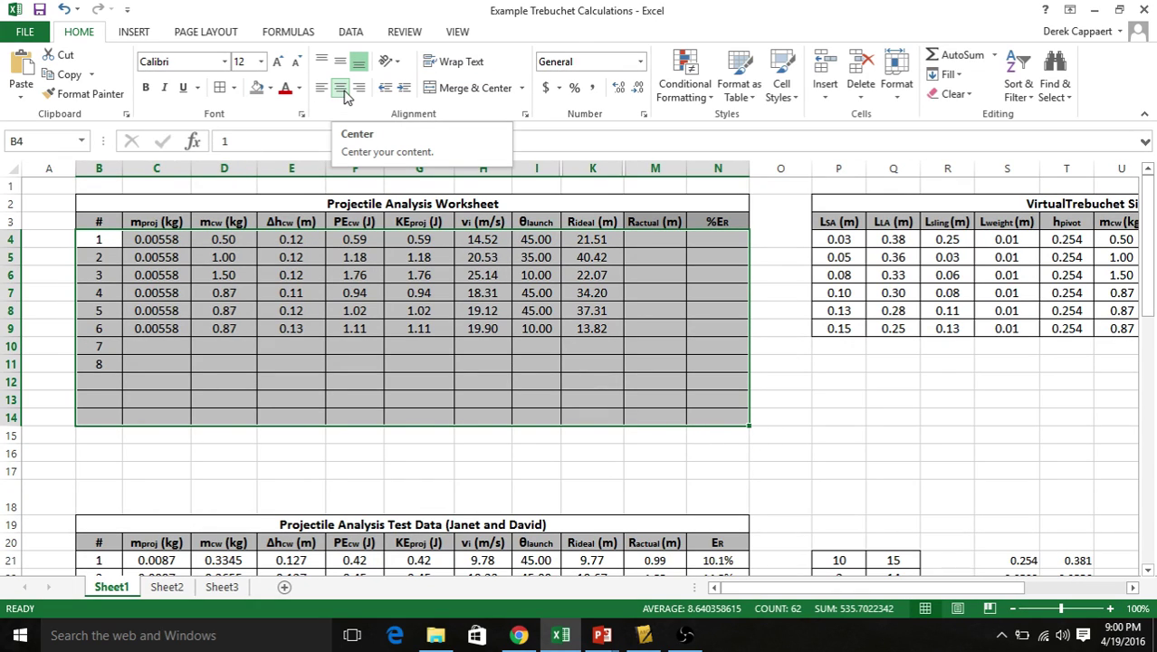
pyautogui.click(651, 403)
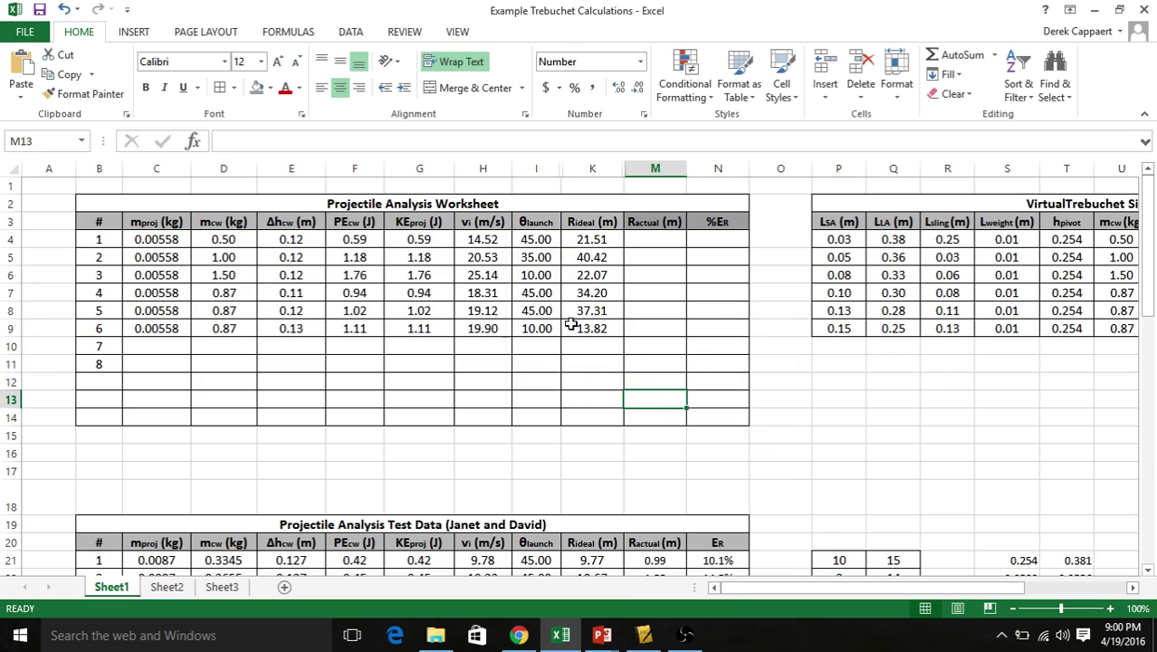
pyautogui.click(299, 240)
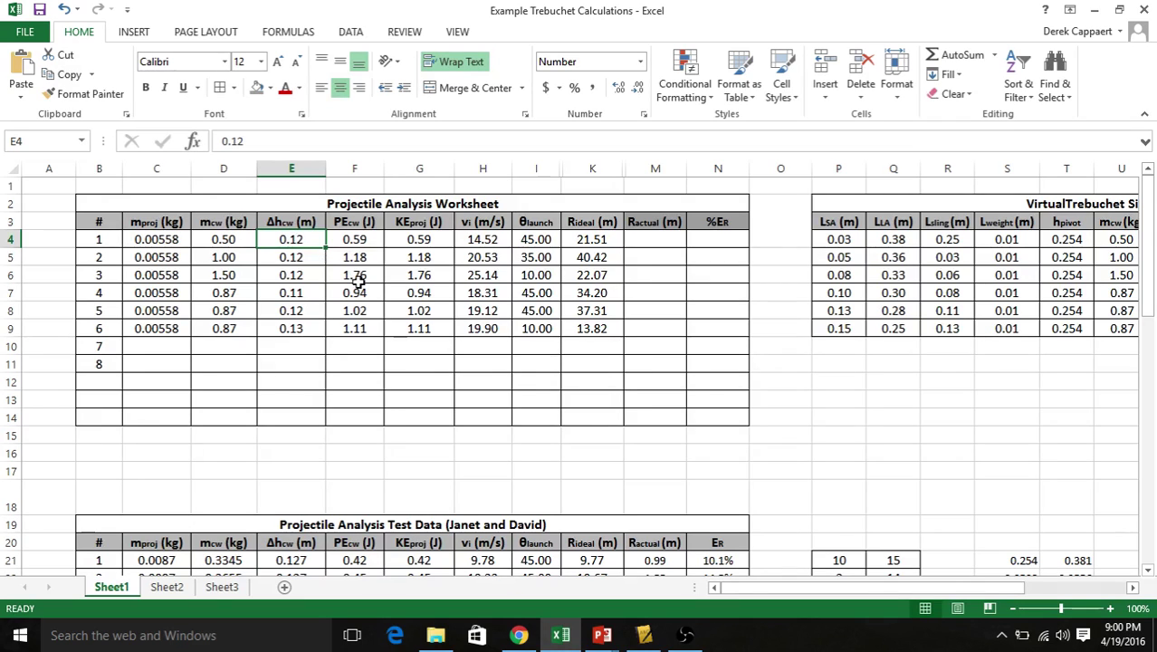
# - Set the drop height in E4 to 0.05 and fill it down to row 14
pyautogui.write('.')
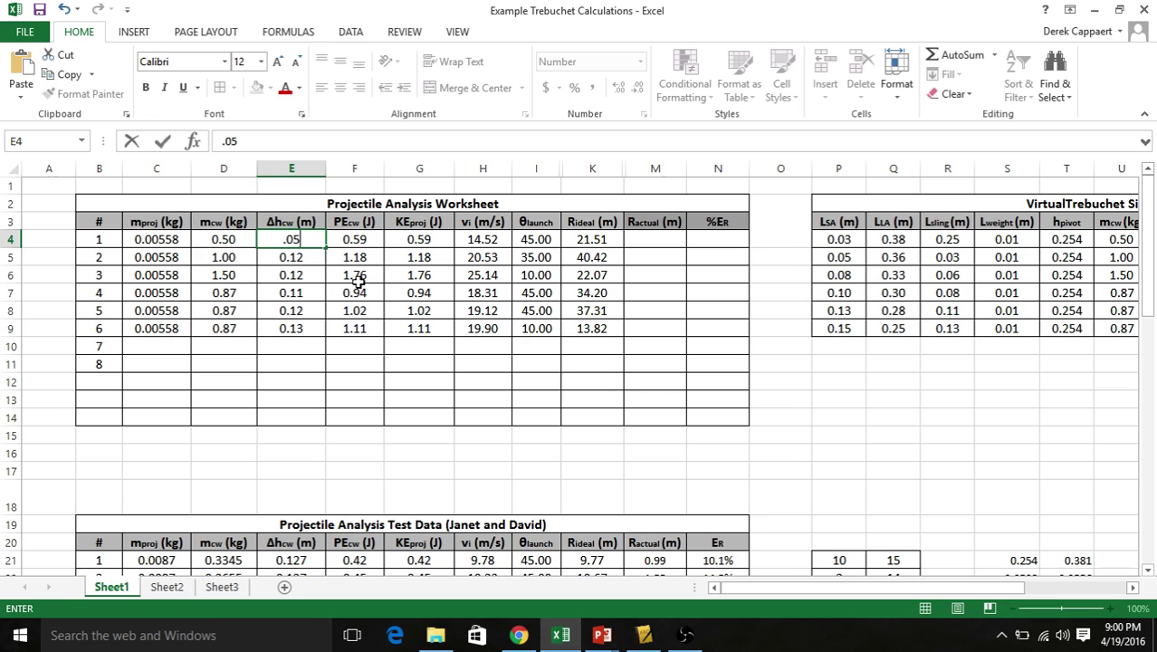
pyautogui.write('05')
pyautogui.press('Return')
pyautogui.click(319, 245)
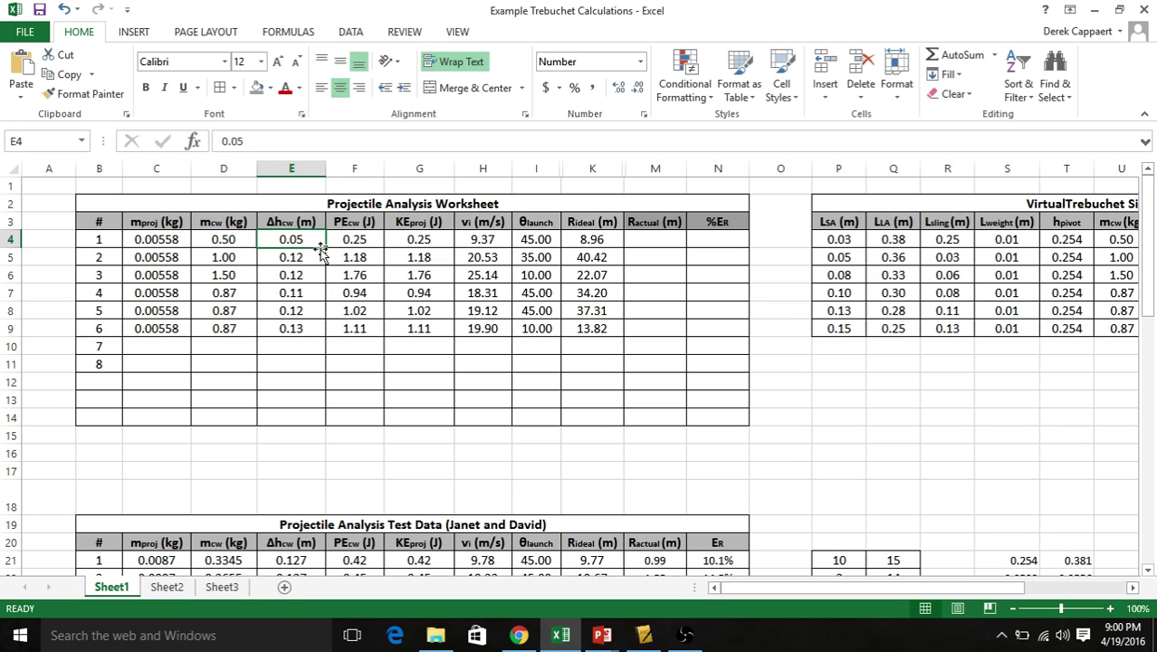
pyautogui.moveTo(324, 249); pyautogui.dragTo(319, 425)
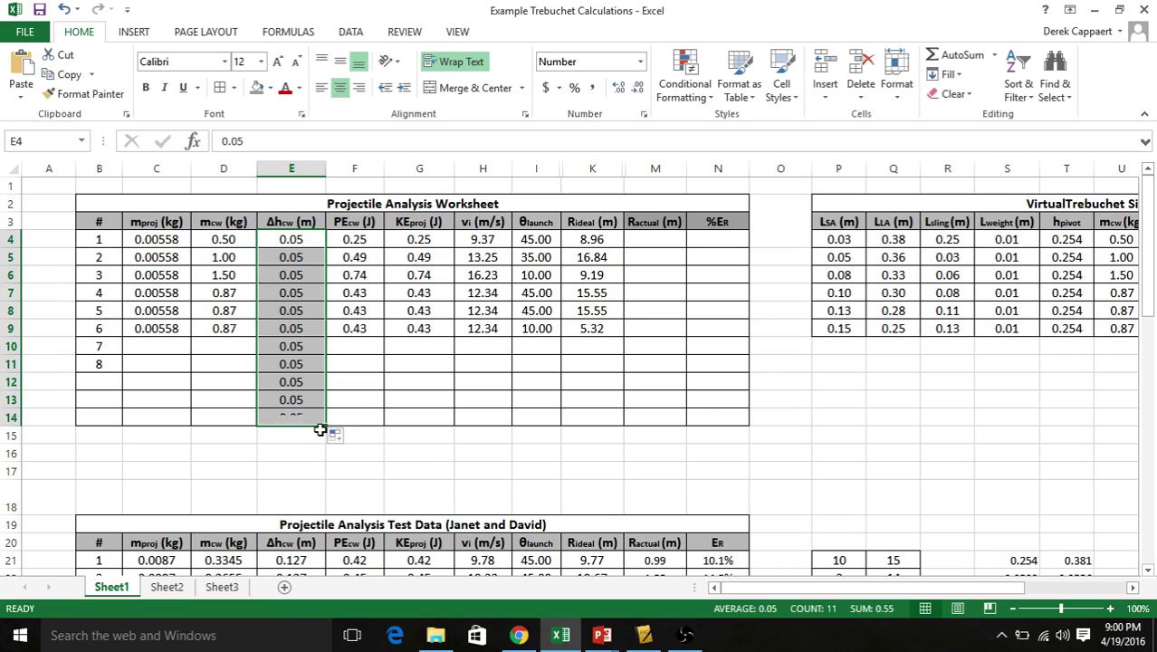
# - Fill the 0.00558 kg projectile mass down through C14
pyautogui.click(154, 235)
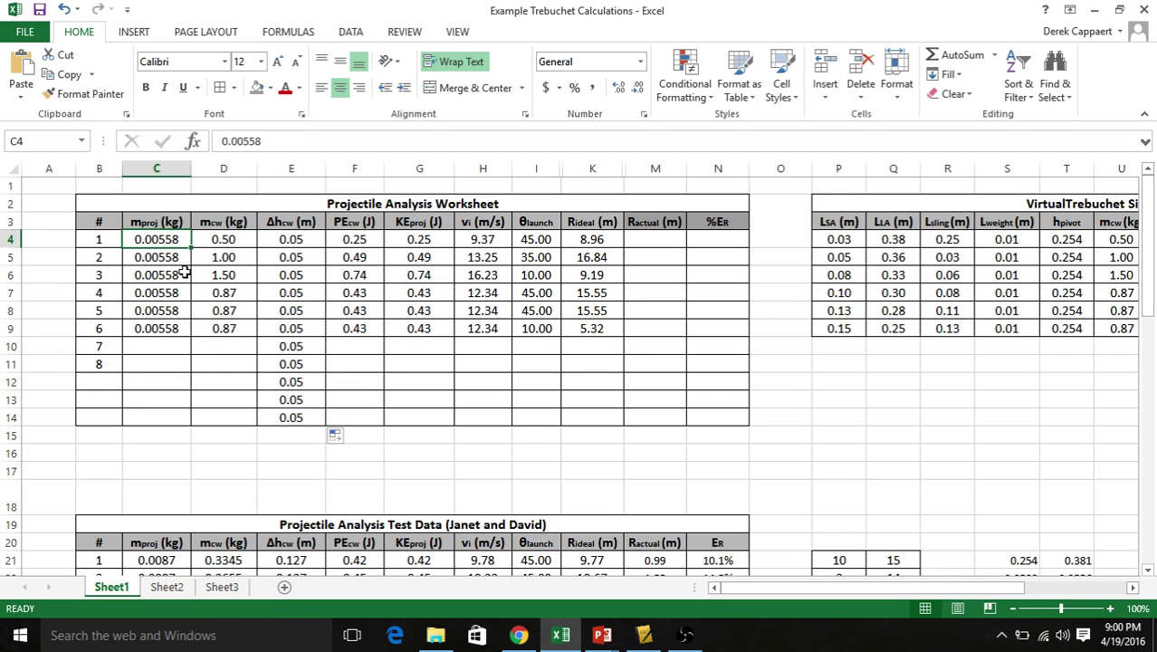
pyautogui.moveTo(193, 248); pyautogui.dragTo(187, 426)
pyautogui.click(245, 483)
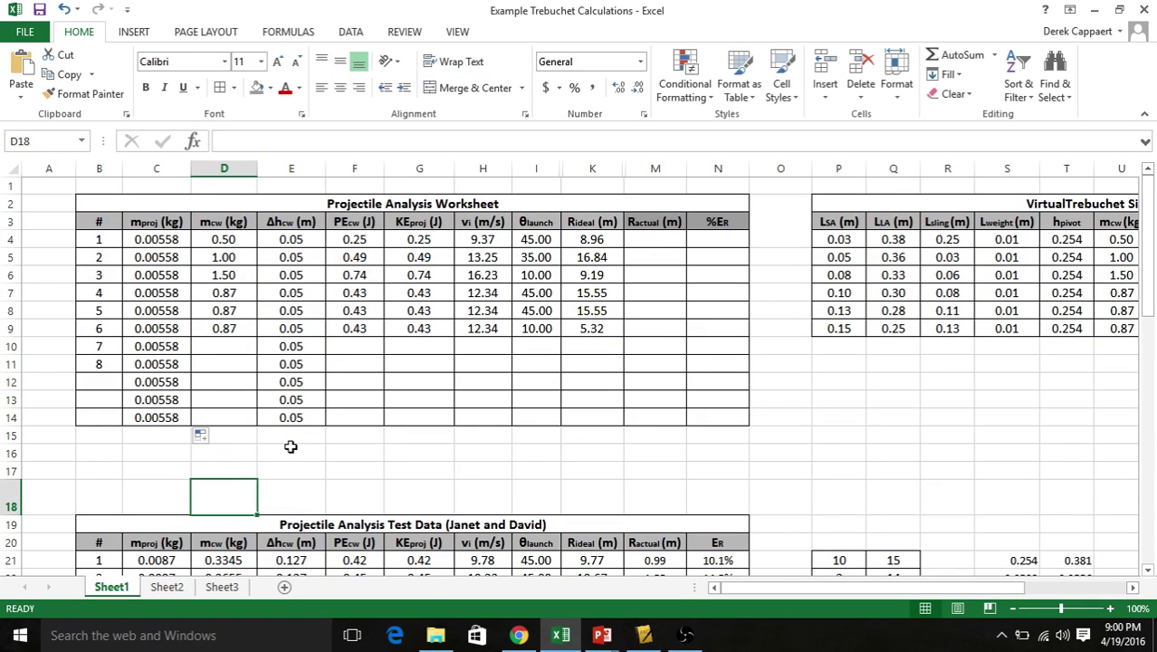
# - Copy the potential energy, KEproj and vi formulas down through row 14
pyautogui.click(351, 246)
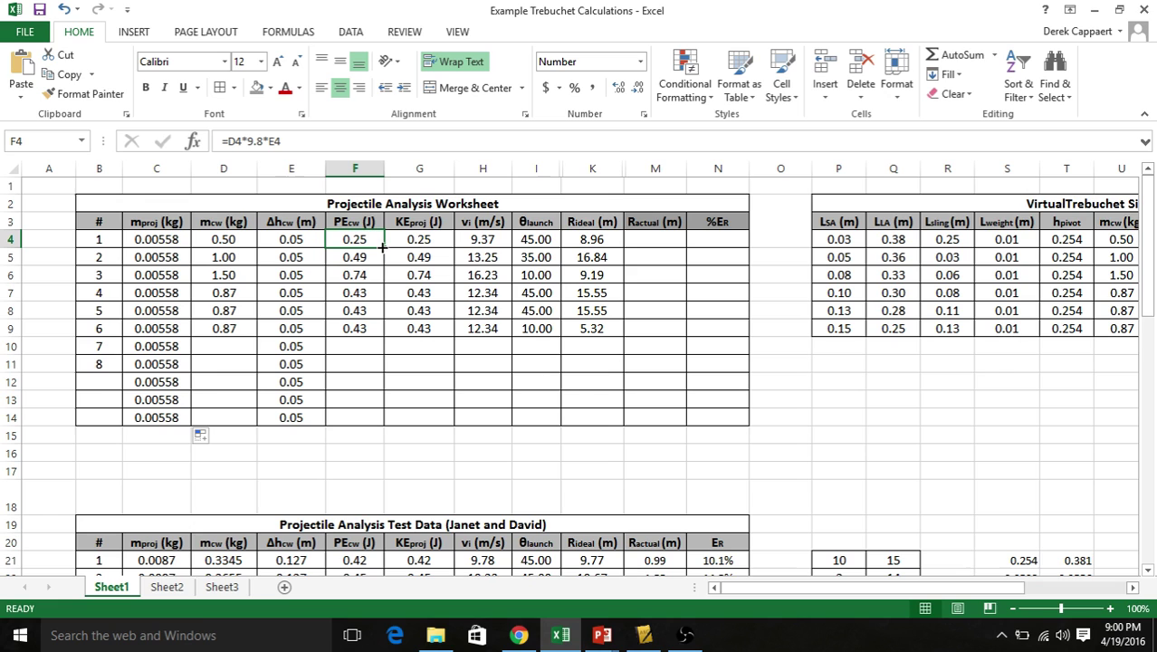
pyautogui.moveTo(385, 246); pyautogui.dragTo(356, 422)
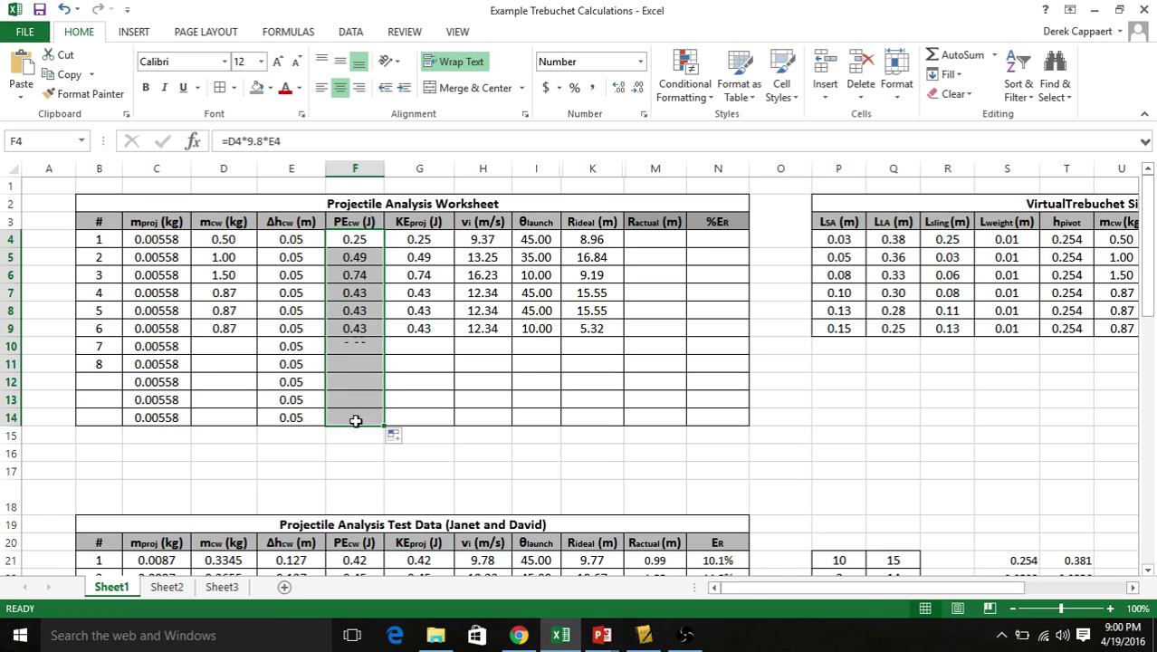
pyautogui.click(419, 260)
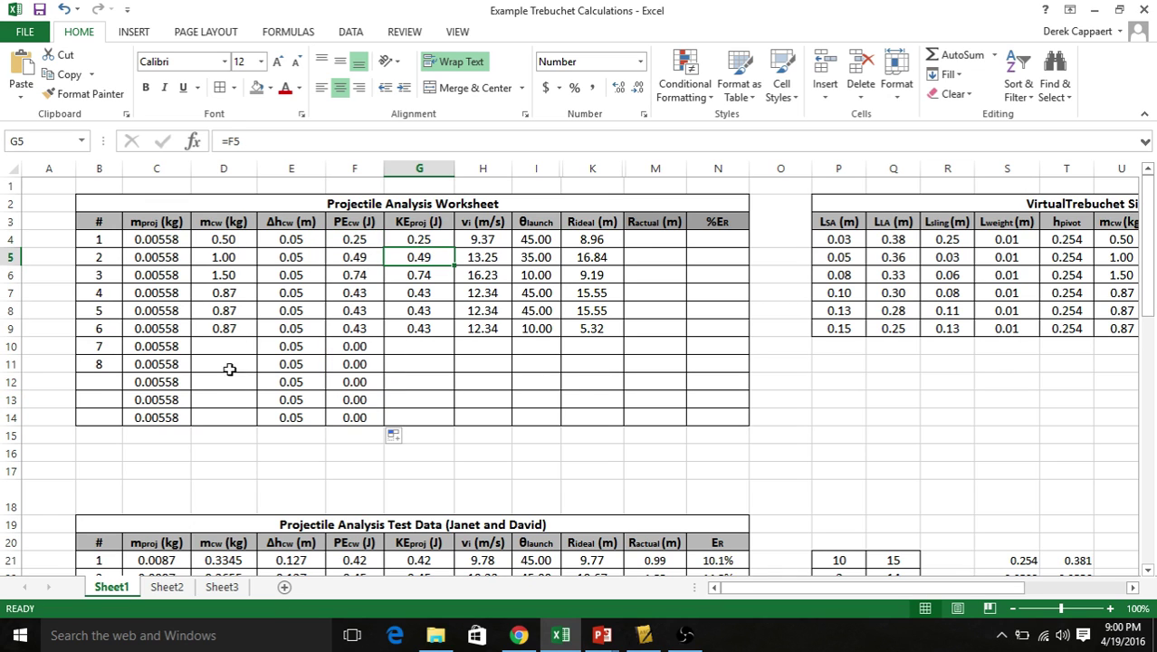
pyautogui.click(418, 238)
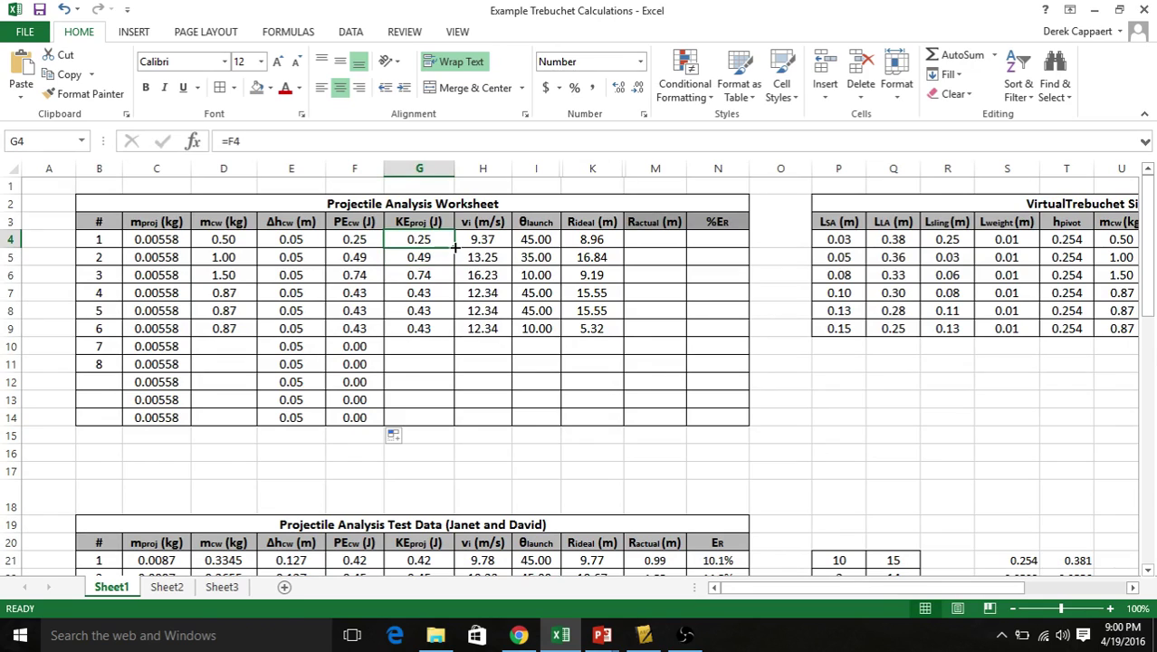
pyautogui.moveTo(454, 248); pyautogui.dragTo(426, 420)
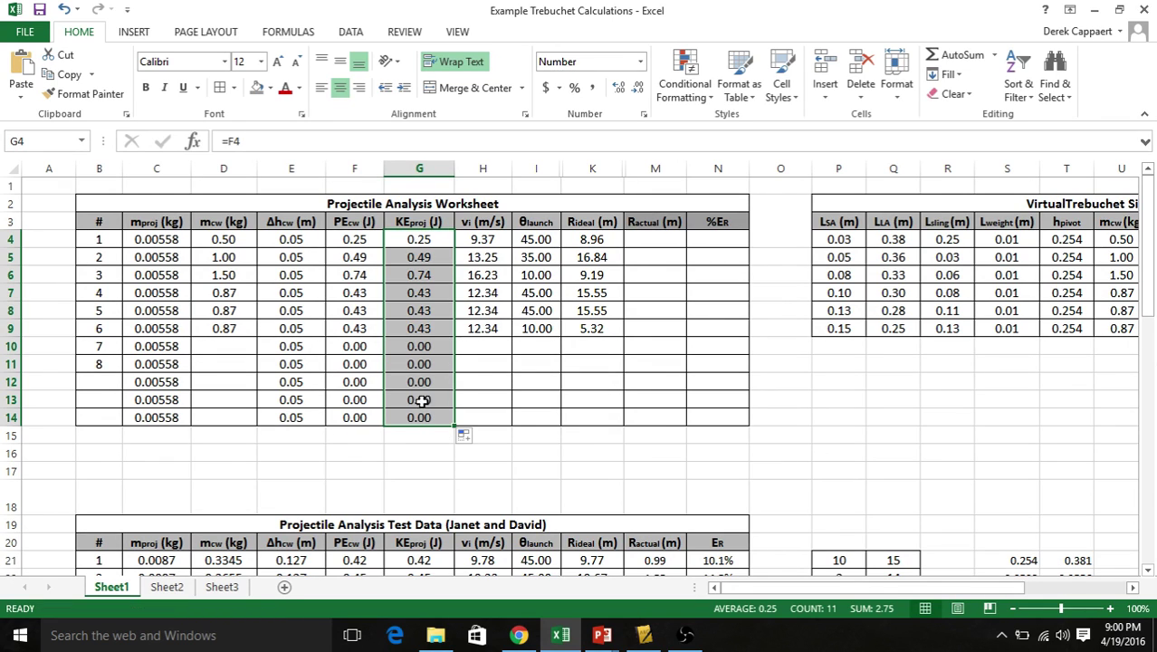
pyautogui.click(498, 239)
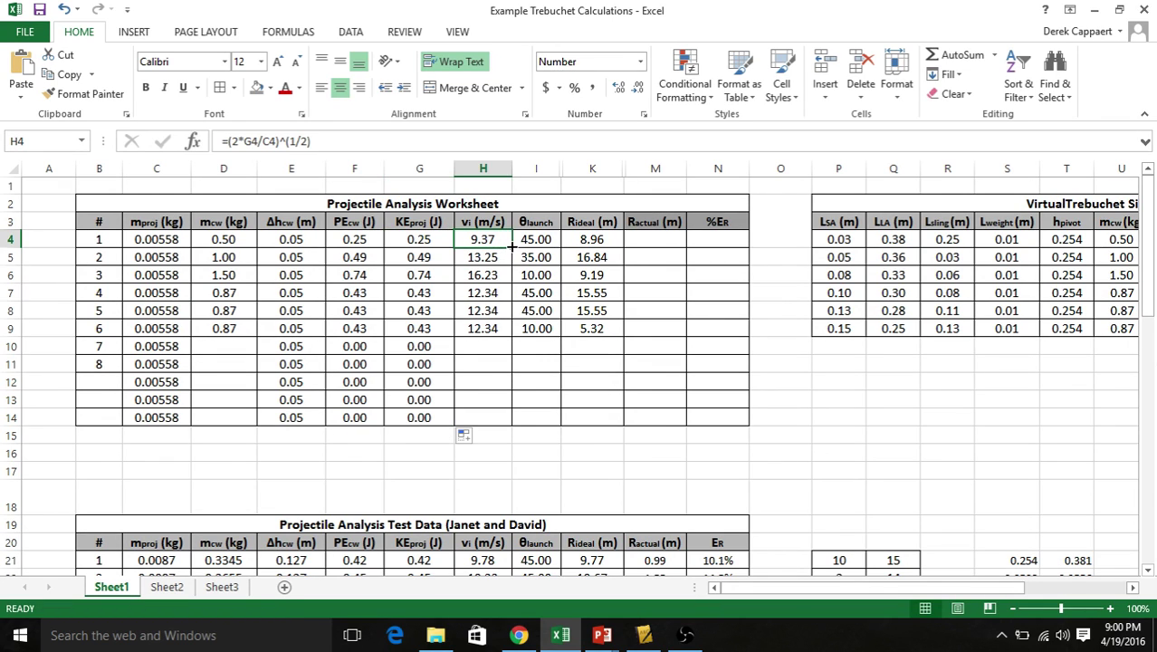
pyautogui.moveTo(512, 246); pyautogui.dragTo(494, 421)
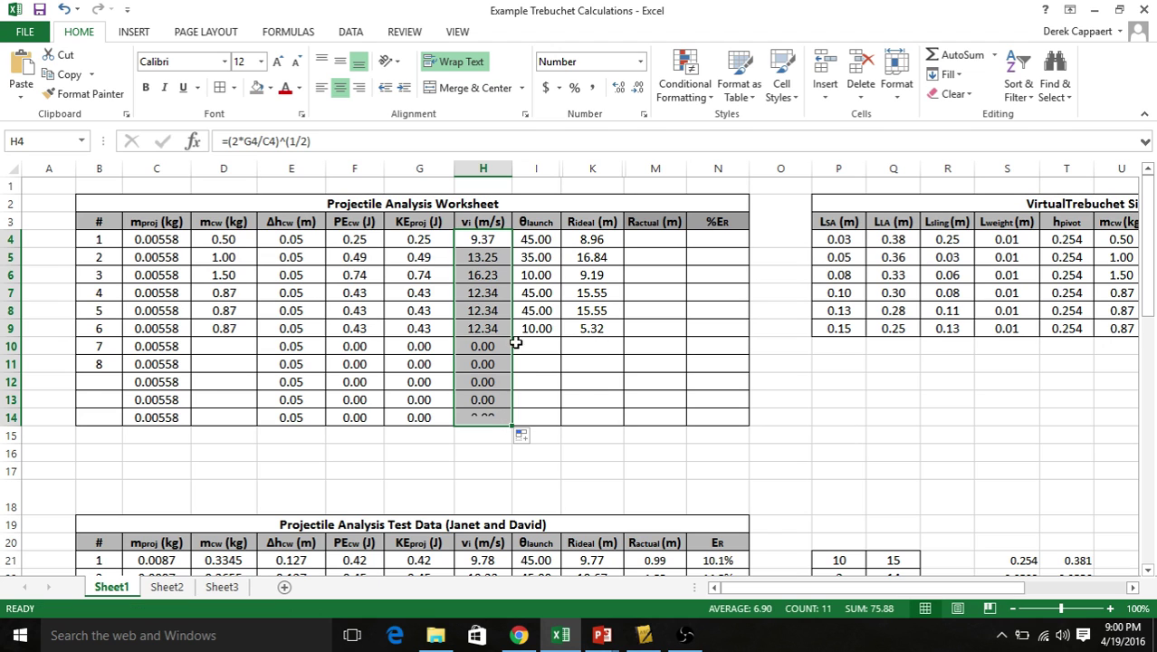
pyautogui.click(536, 244)
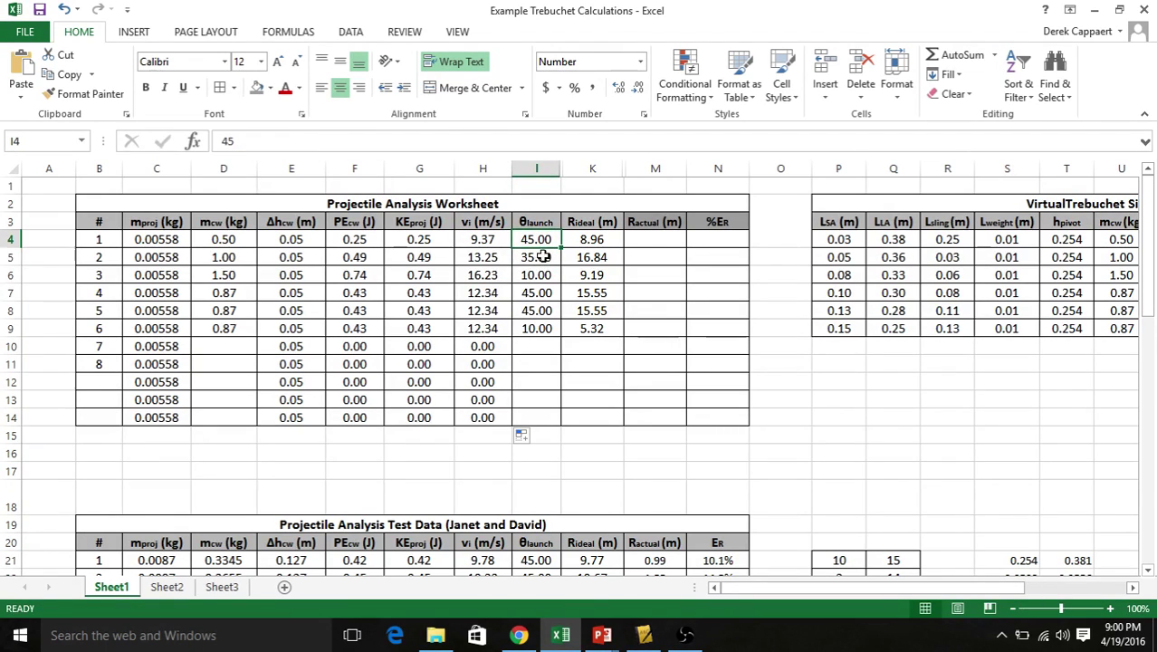
pyautogui.moveTo(541, 240); pyautogui.dragTo(542, 417)
# - Format the θlaunch cells I4:I14 as Number with 0 decimal places
pyautogui.rightClick(540, 288)
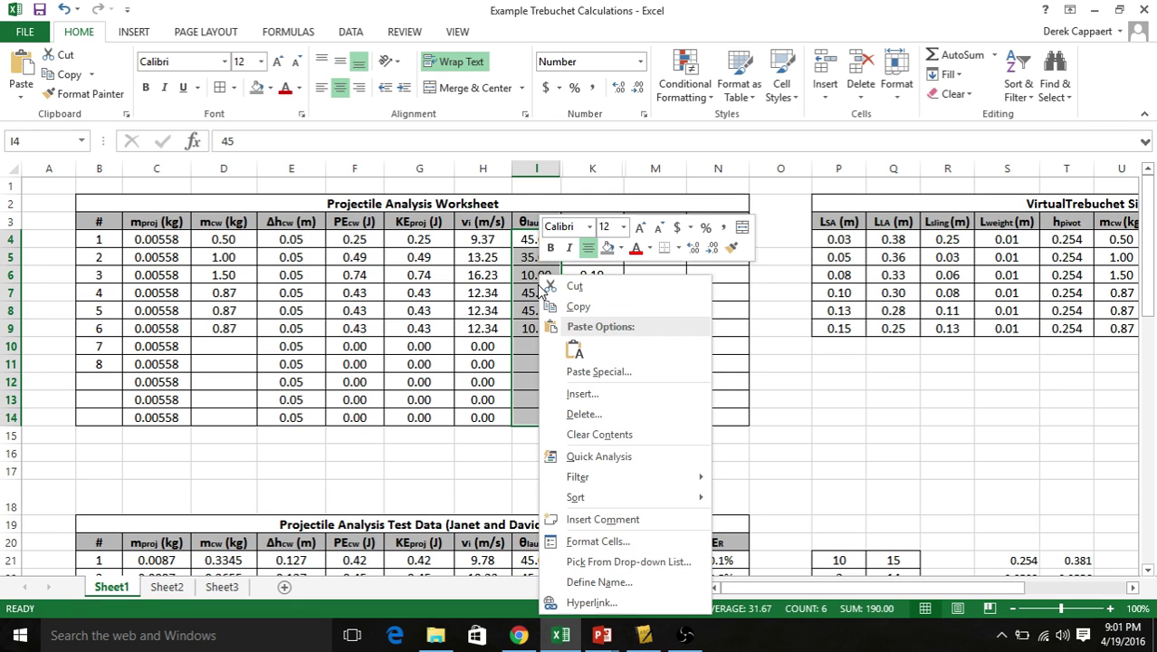
pyautogui.click(595, 540)
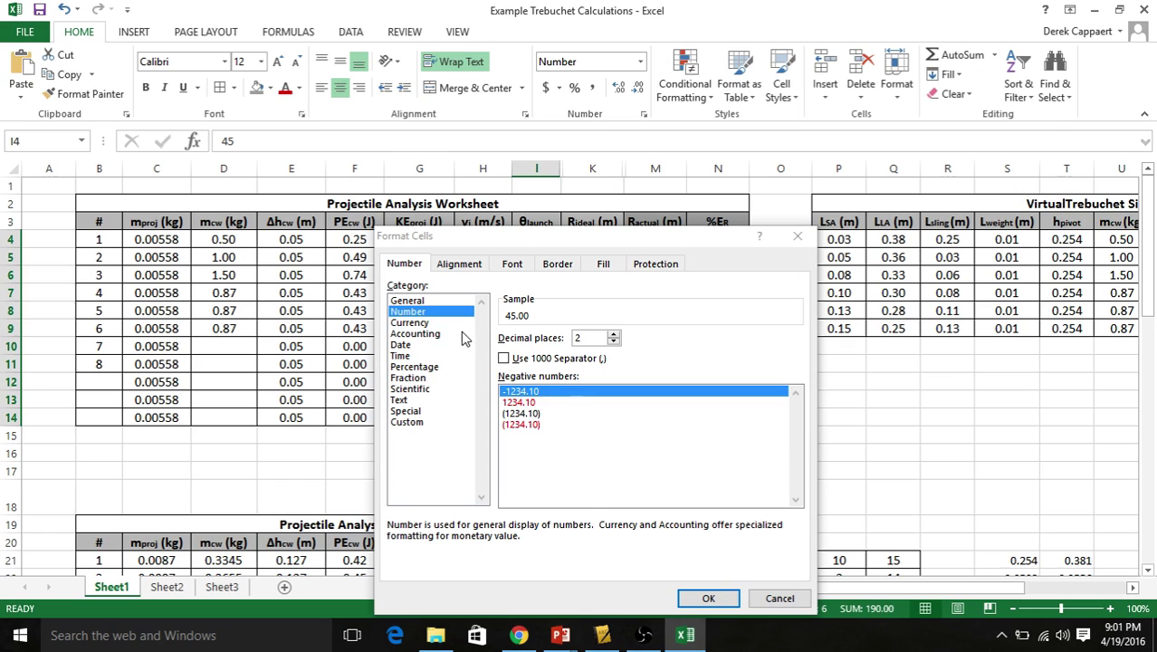
pyautogui.press('Up')
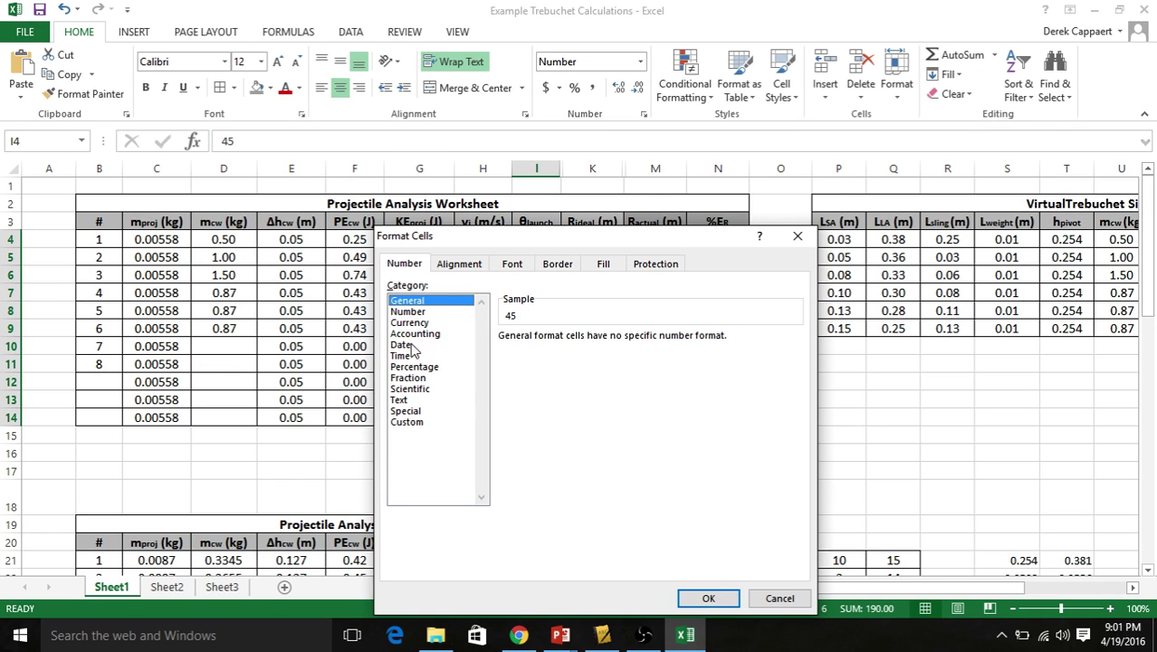
pyautogui.click(408, 312)
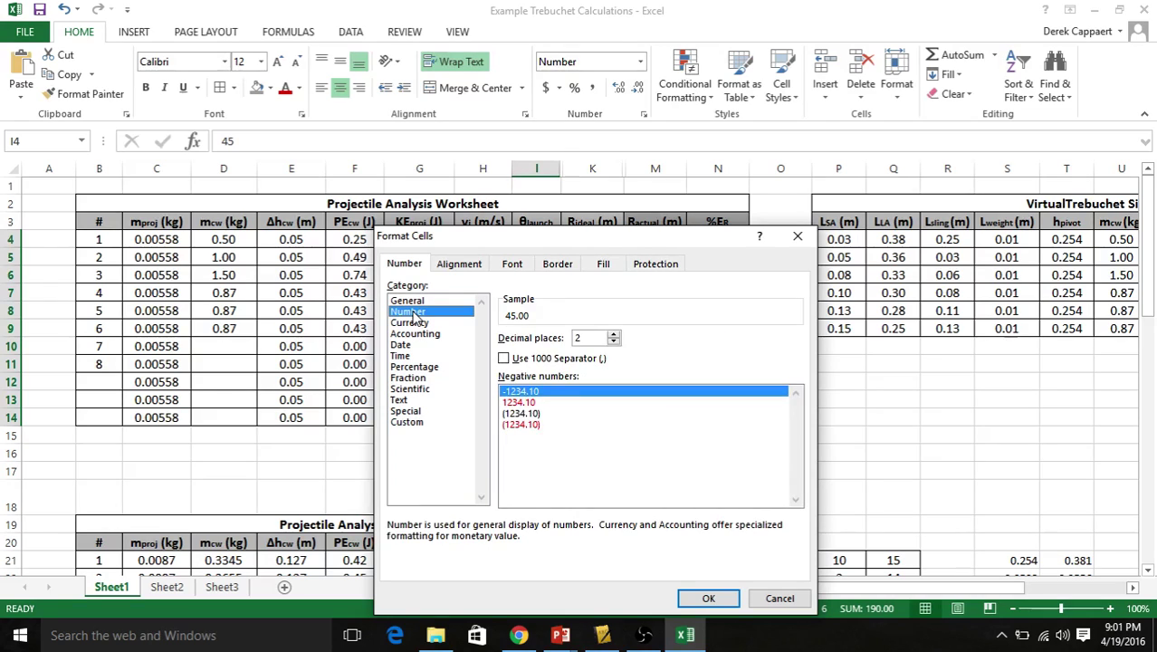
pyautogui.click(614, 343)
pyautogui.click(613, 343)
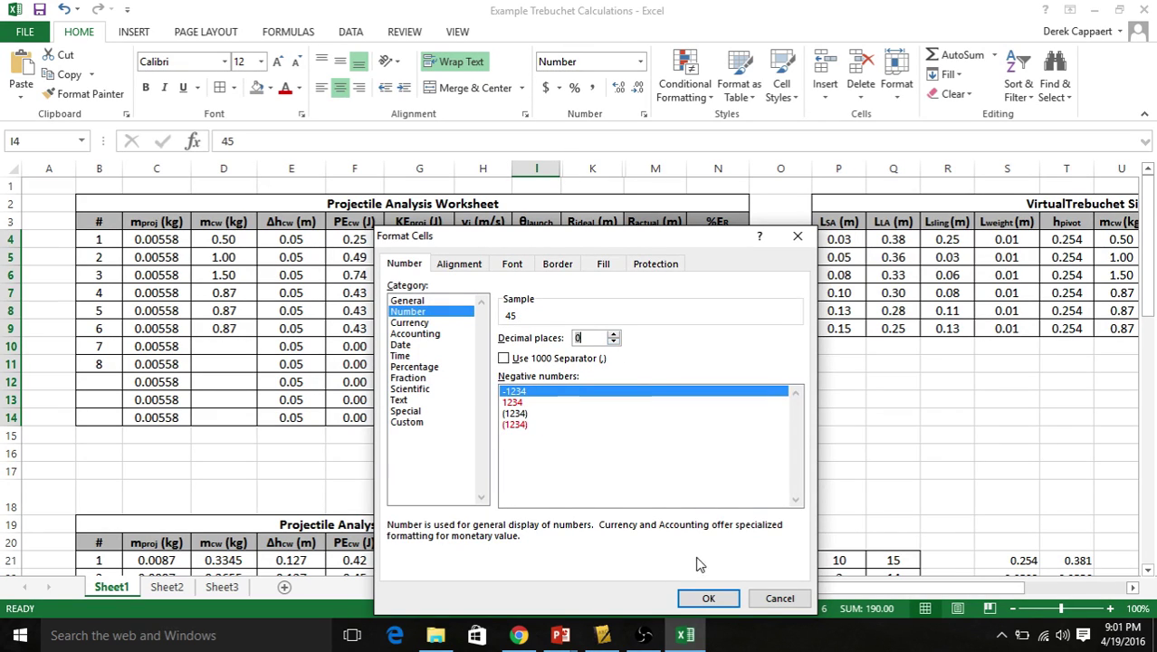
pyautogui.click(698, 598)
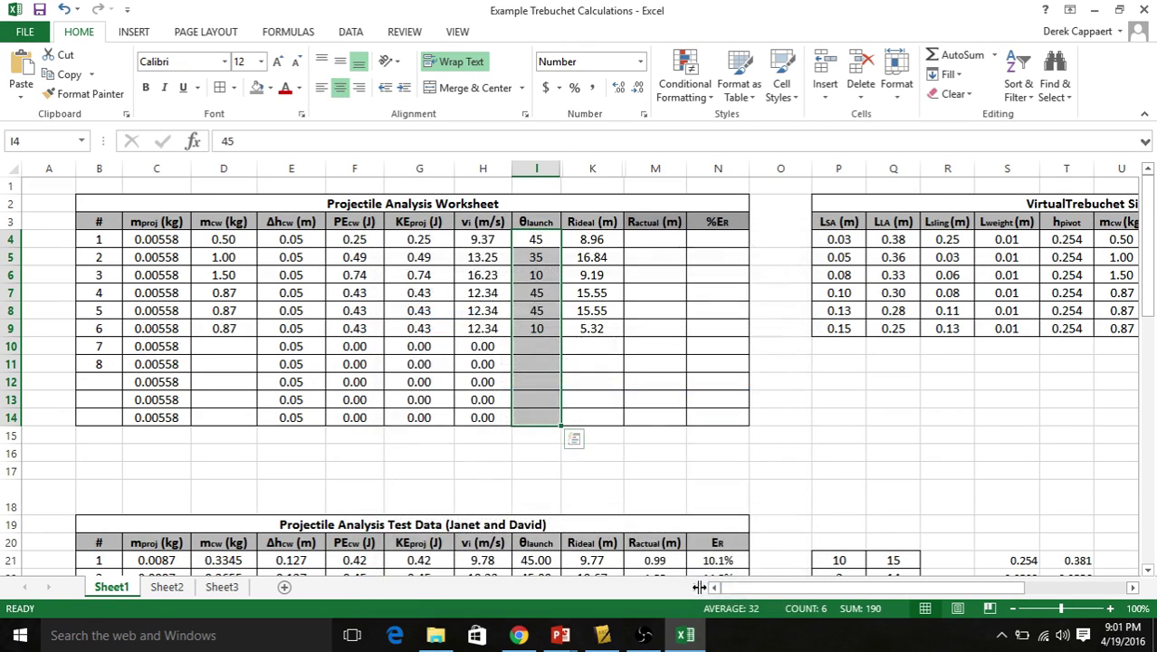
pyautogui.click(418, 309)
# - Set θlaunch to 45 in I4:I14 so Rideal recalculates to 8.96, 17.92, 26.88 and 15.55
pyautogui.click(482, 236)
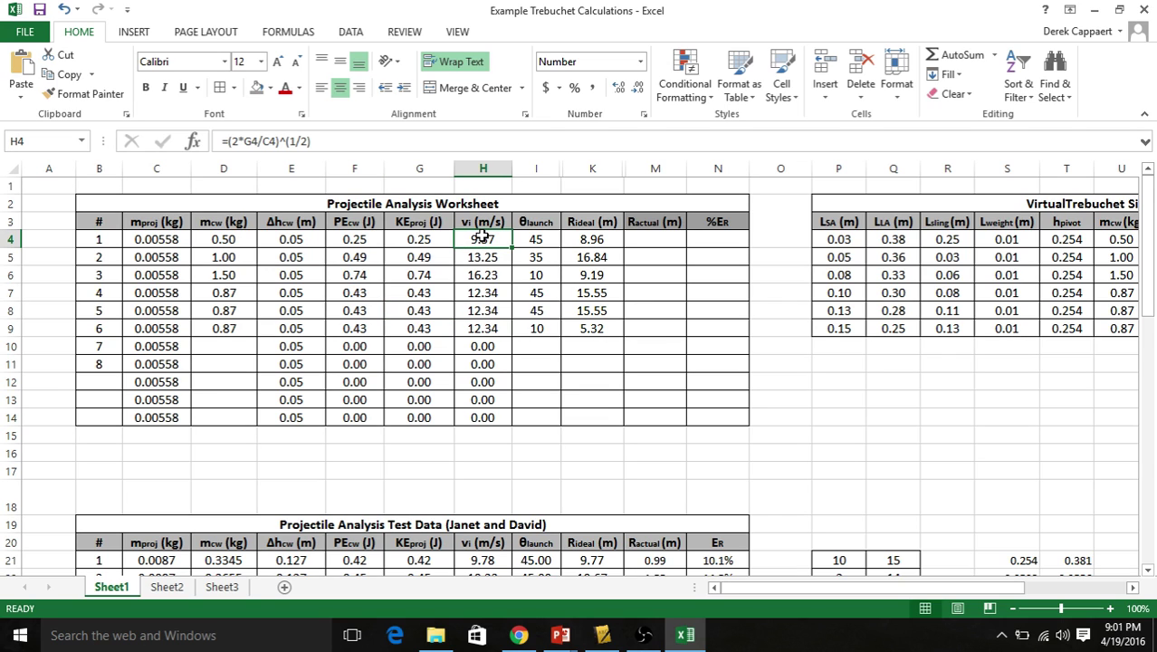
pyautogui.click(533, 238)
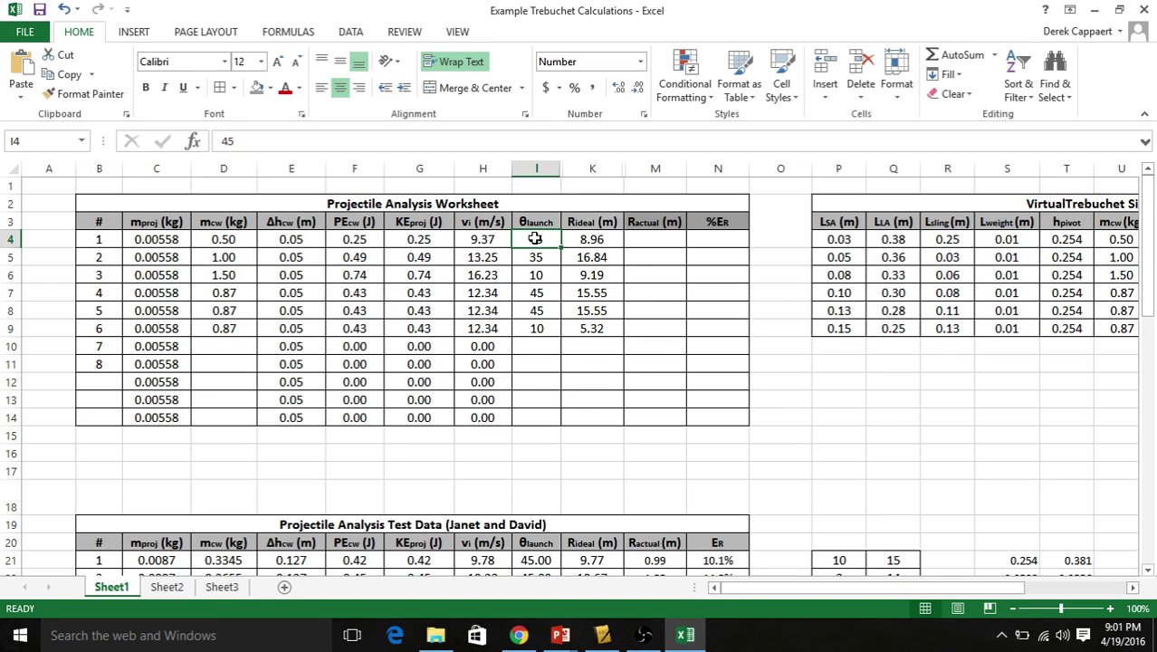
pyautogui.write('45')
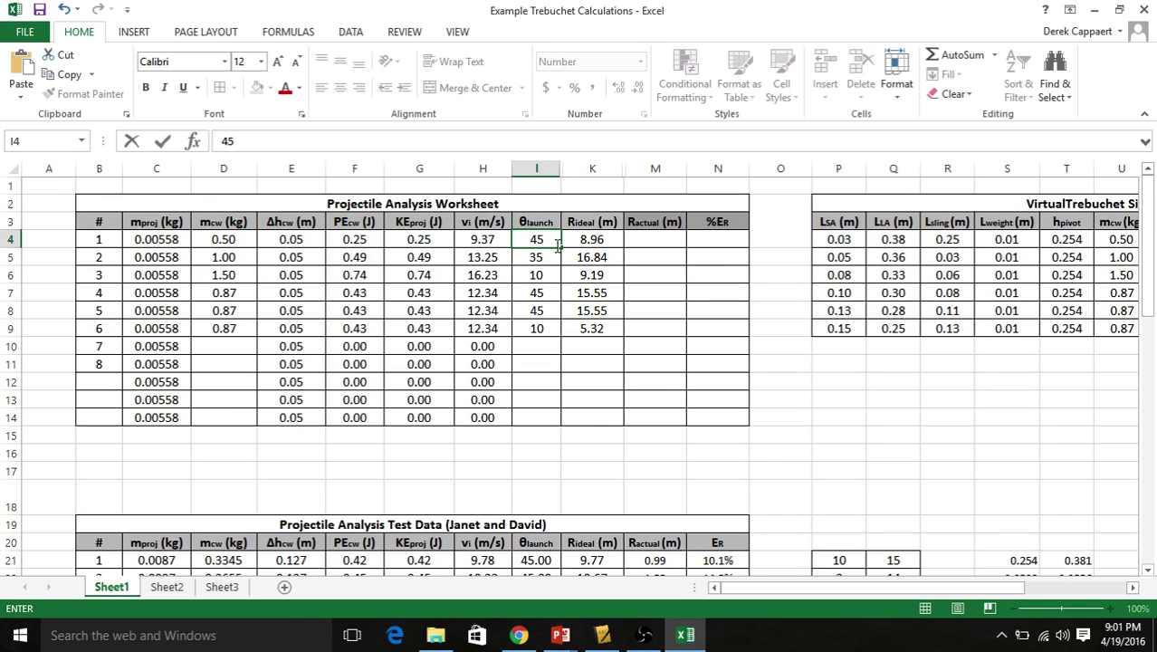
pyautogui.moveTo(562, 246); pyautogui.dragTo(567, 425)
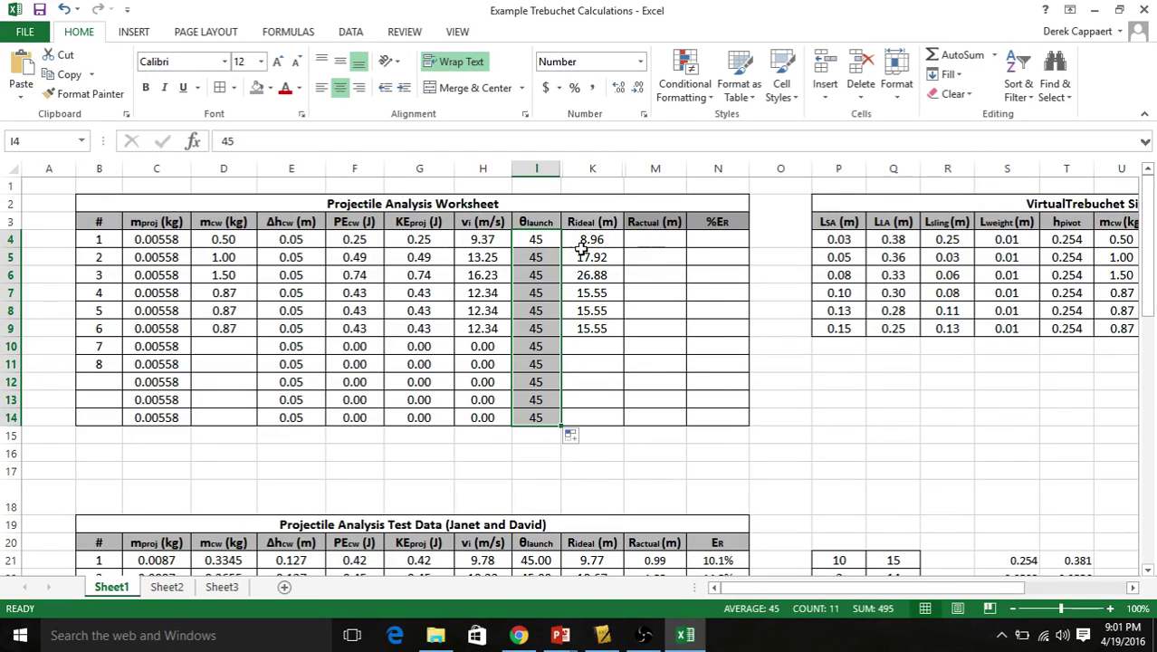
pyautogui.moveTo(581, 246); pyautogui.dragTo(601, 330)
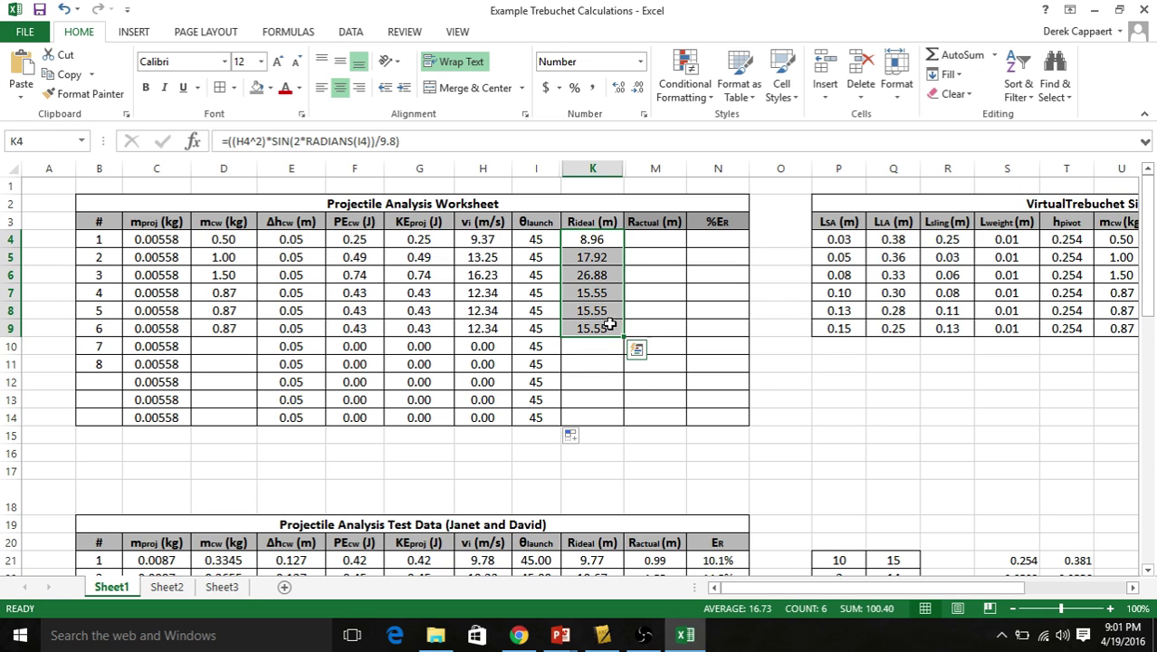
pyautogui.click(662, 237)
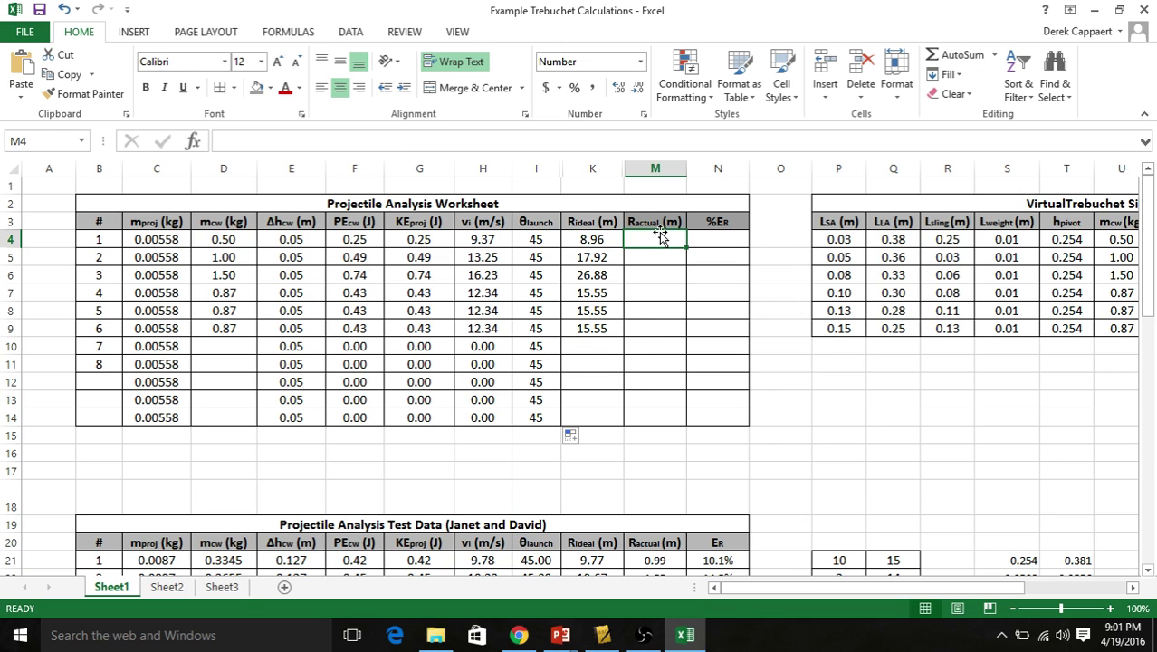
# - Enter actual ranges of 2, 1, 5 and 3 m in M4:M7 for trials 1–4
pyautogui.click(224, 237)
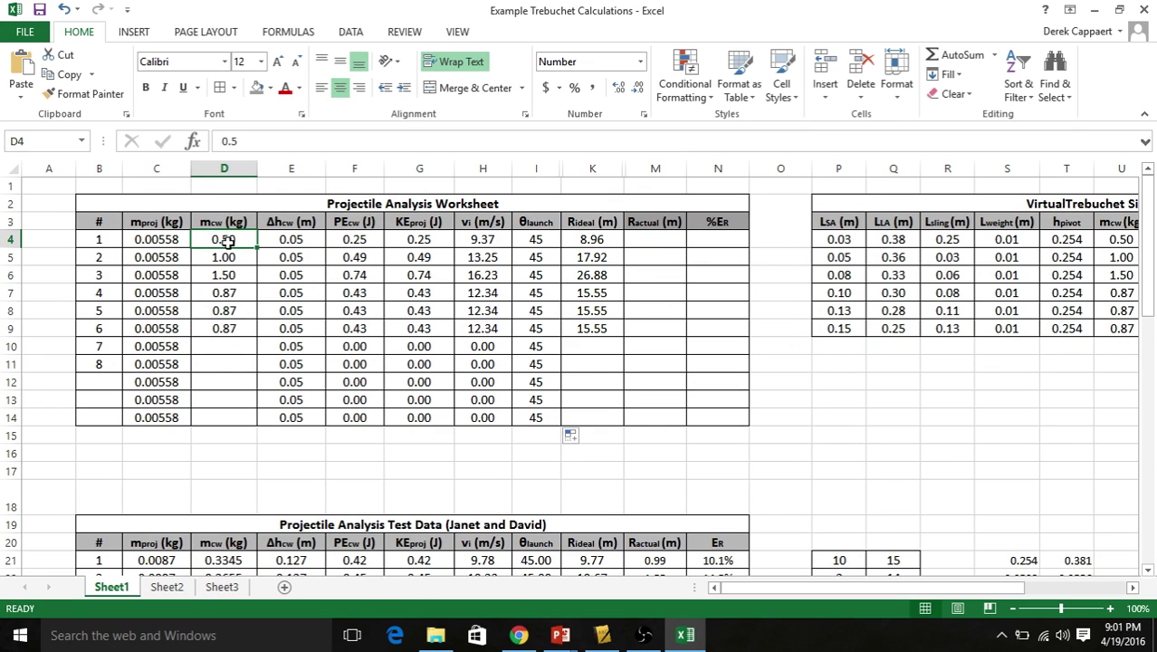
pyautogui.moveTo(230, 240); pyautogui.dragTo(234, 284)
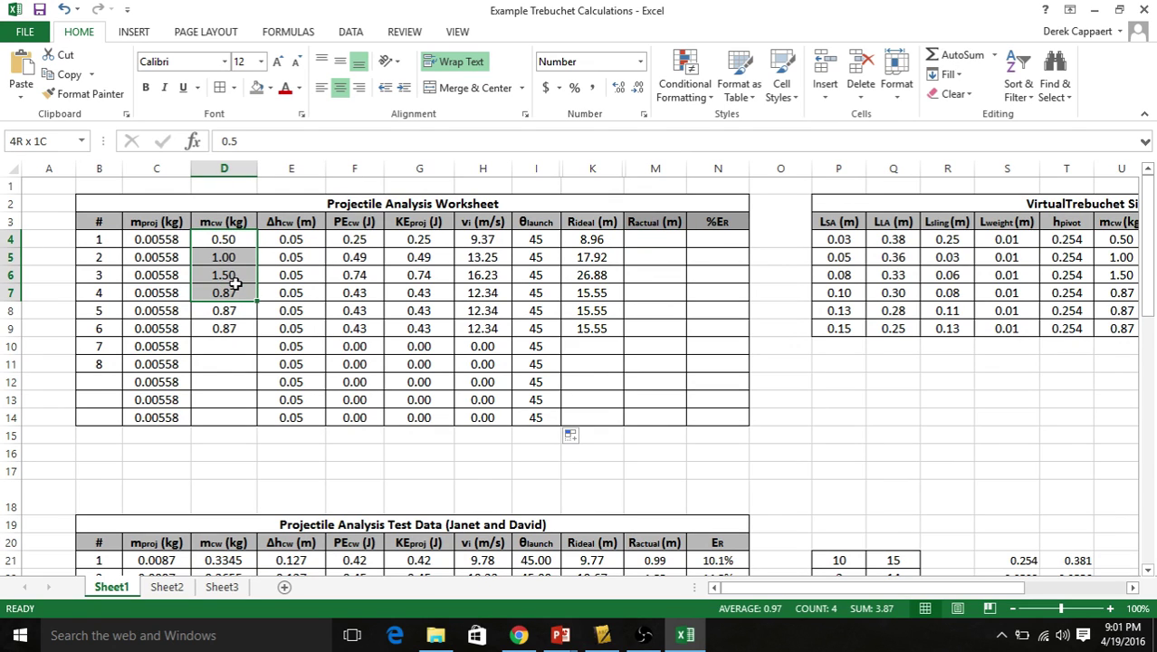
pyautogui.click(640, 234)
pyautogui.write('2')
pyautogui.press('Return')
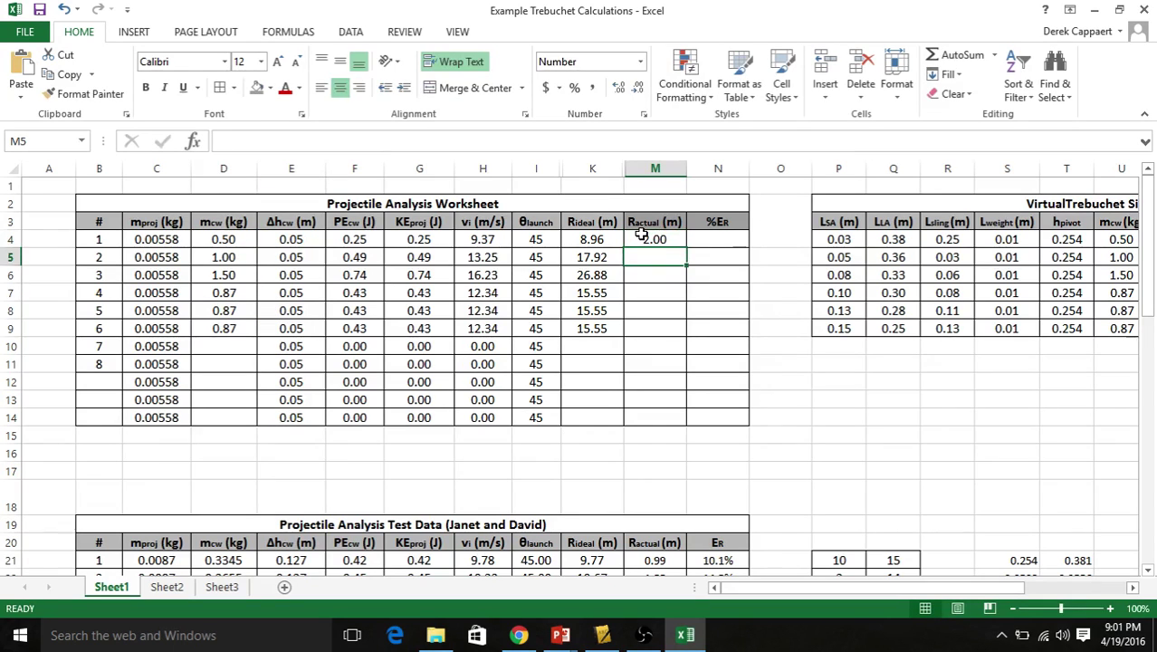
pyautogui.write('1')
pyautogui.press('Return')
pyautogui.write('5')
pyautogui.press('Return')
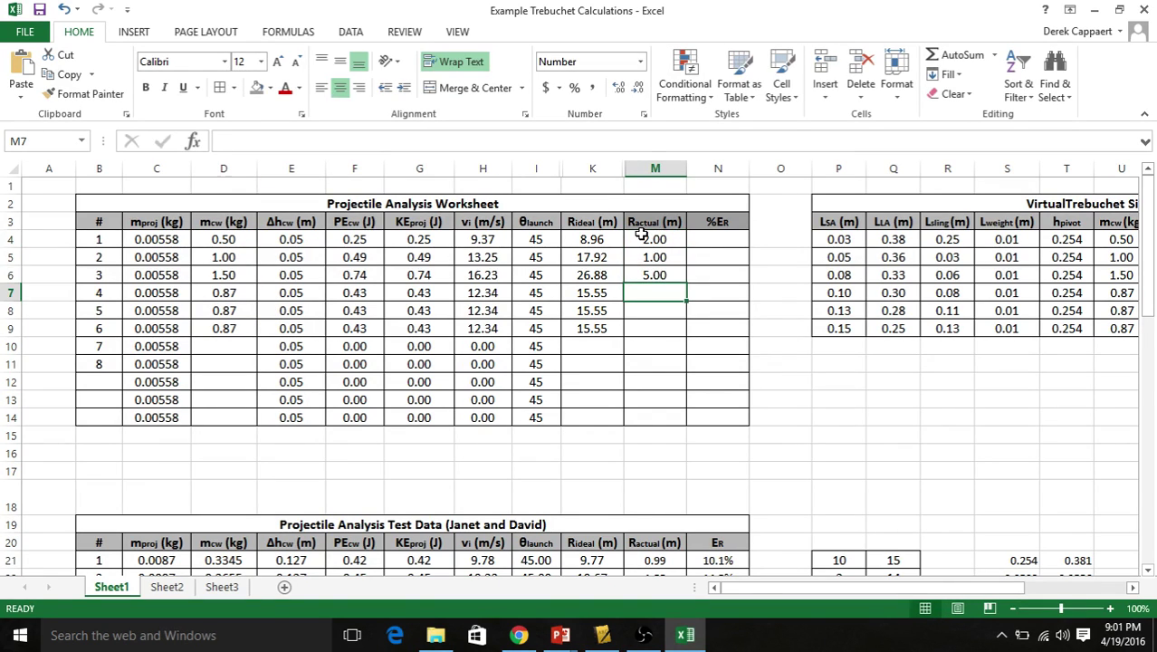
pyautogui.write('3')
pyautogui.press('Return')
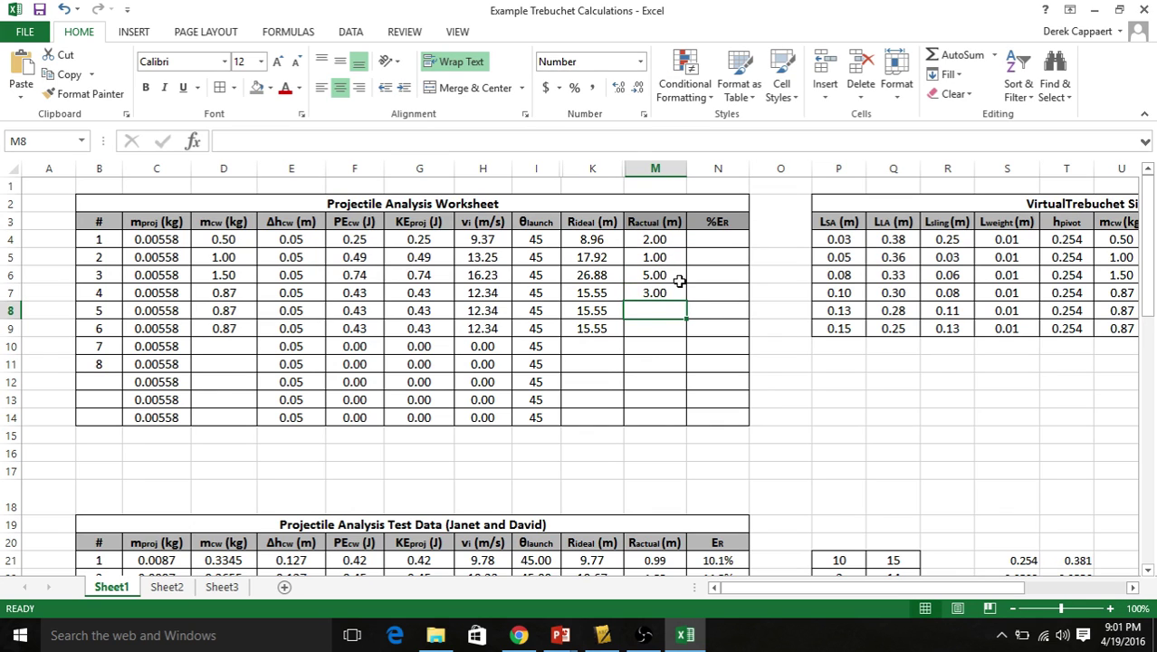
# - Select the four Ractual values M4:M7, undoing and redoing the last change
pyautogui.moveTo(668, 240); pyautogui.dragTo(663, 292)
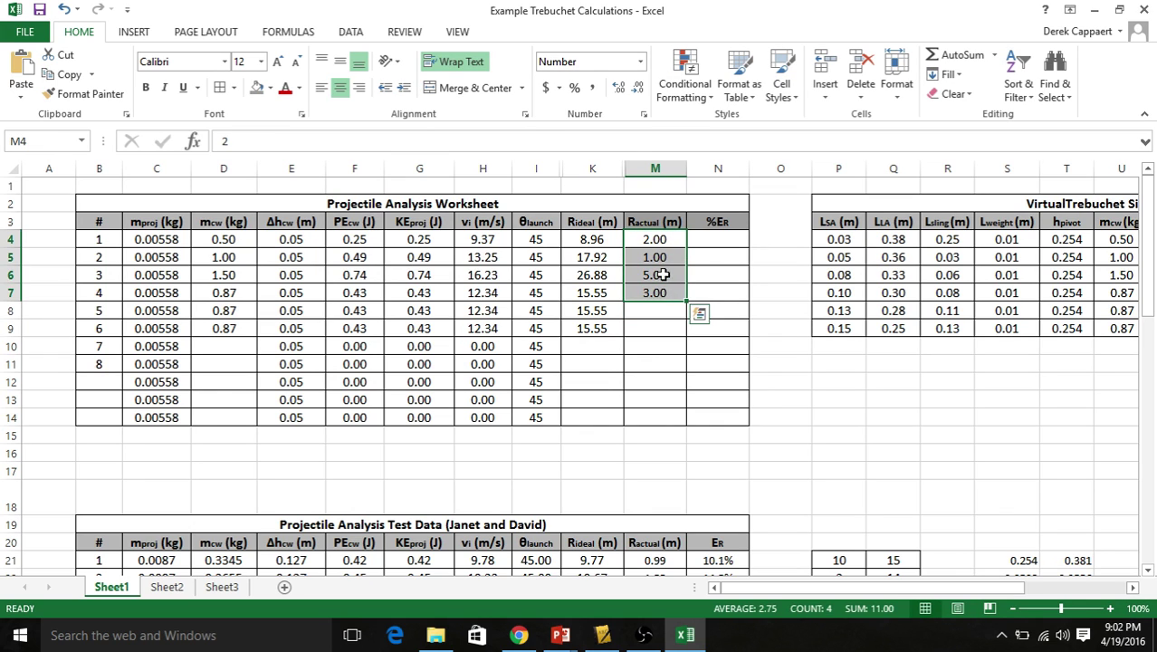
pyautogui.hotkey('ctrl', 'z')
pyautogui.hotkey('ctrl', 'z')
pyautogui.hotkey('ctrl', 'z')
pyautogui.hotkey('ctrl', 'z')
pyautogui.hotkey('ctrl', 'y')
pyautogui.hotkey('ctrl', 'y')
pyautogui.hotkey('ctrl', 'y')
pyautogui.hotkey('ctrl', 'y')
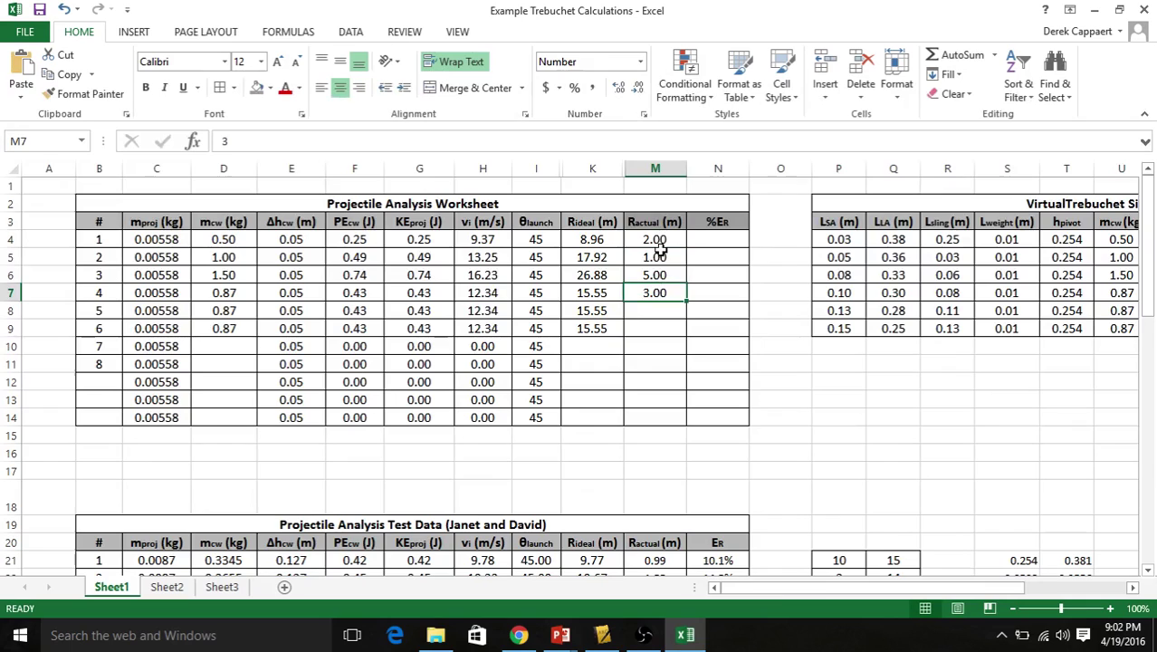
pyautogui.moveTo(660, 242); pyautogui.dragTo(660, 286)
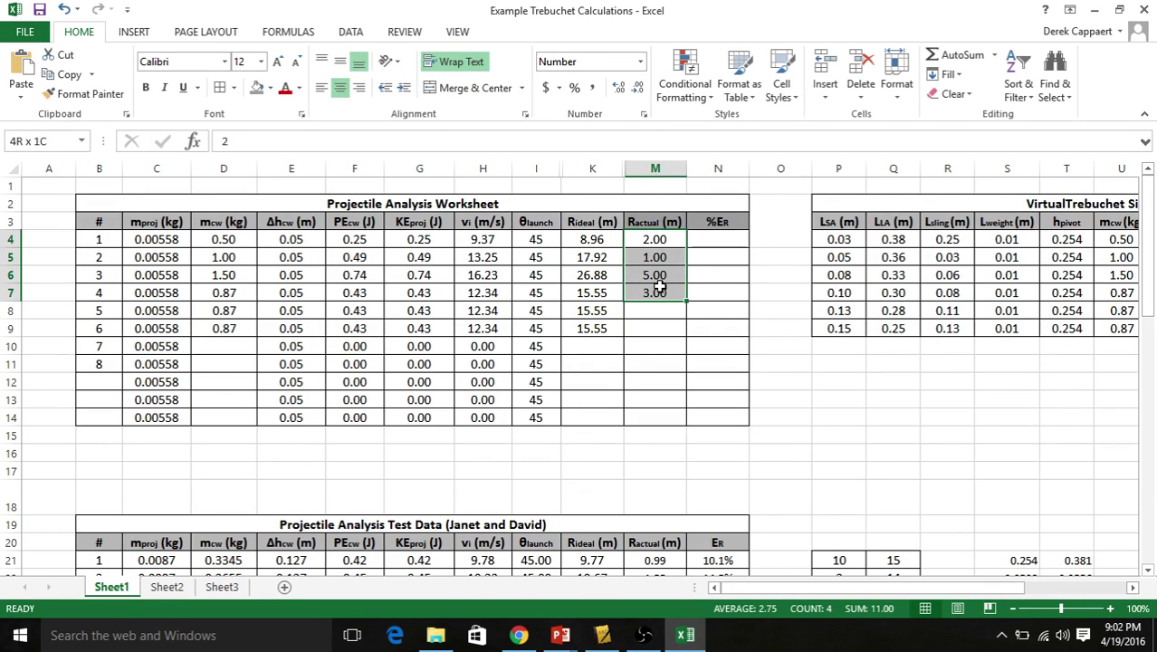
# - Put the percent-error formula =((K4-M4)/K4)*100 in N4, giving 77.68
pyautogui.click(730, 239)
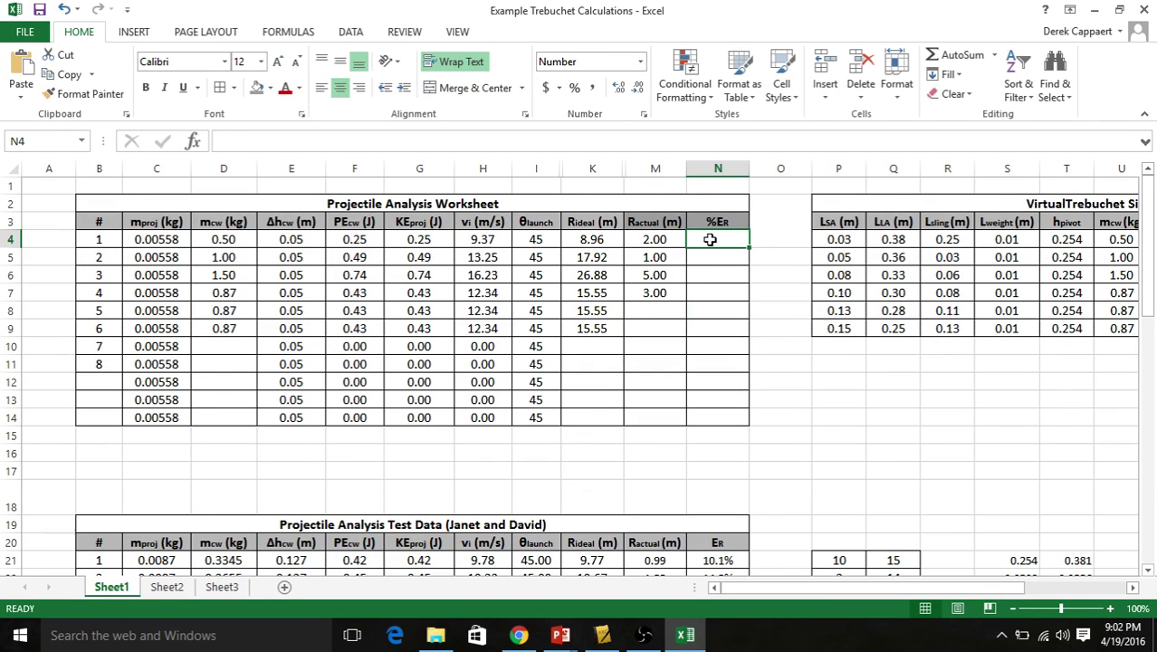
pyautogui.click(256, 140)
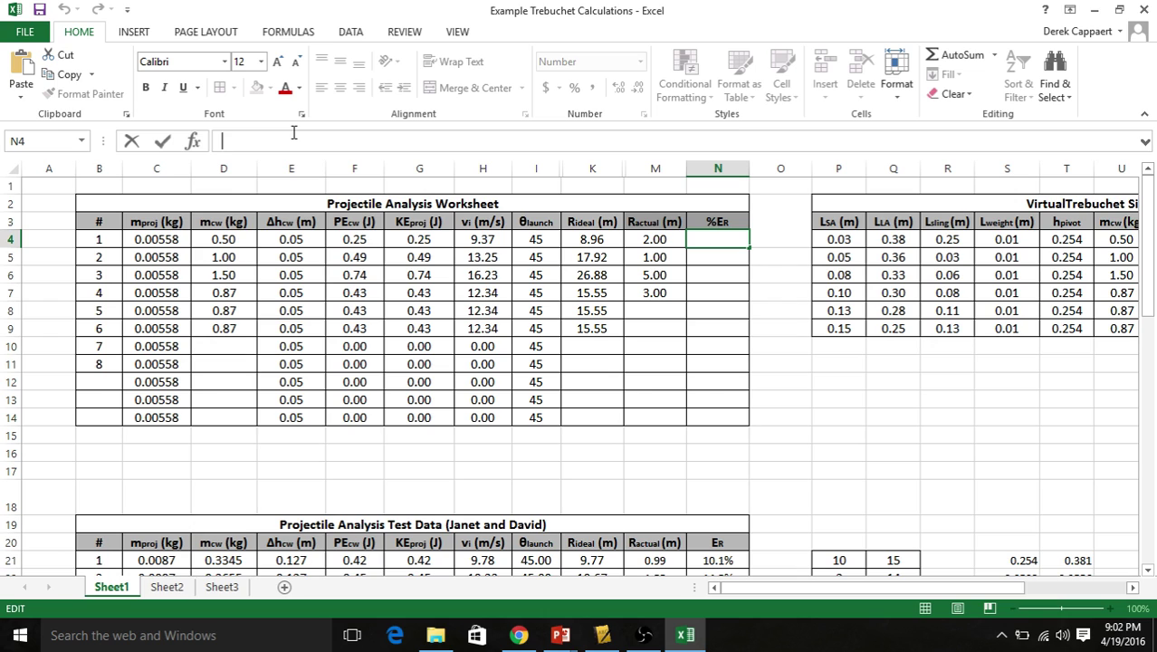
pyautogui.write('=')
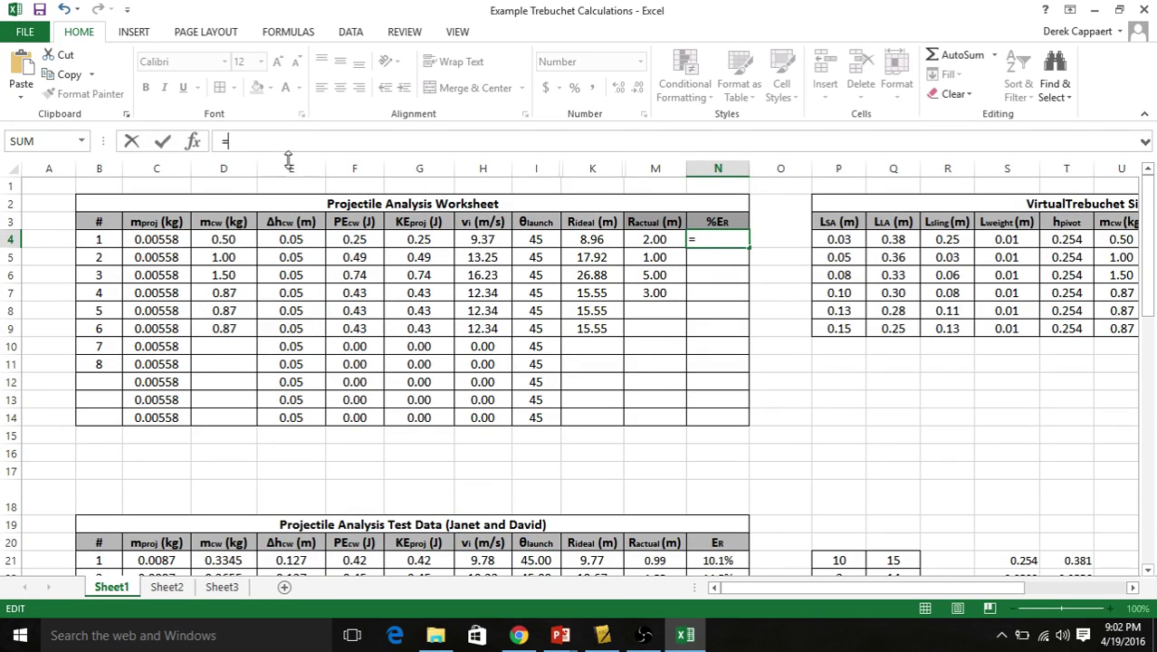
pyautogui.click(587, 238)
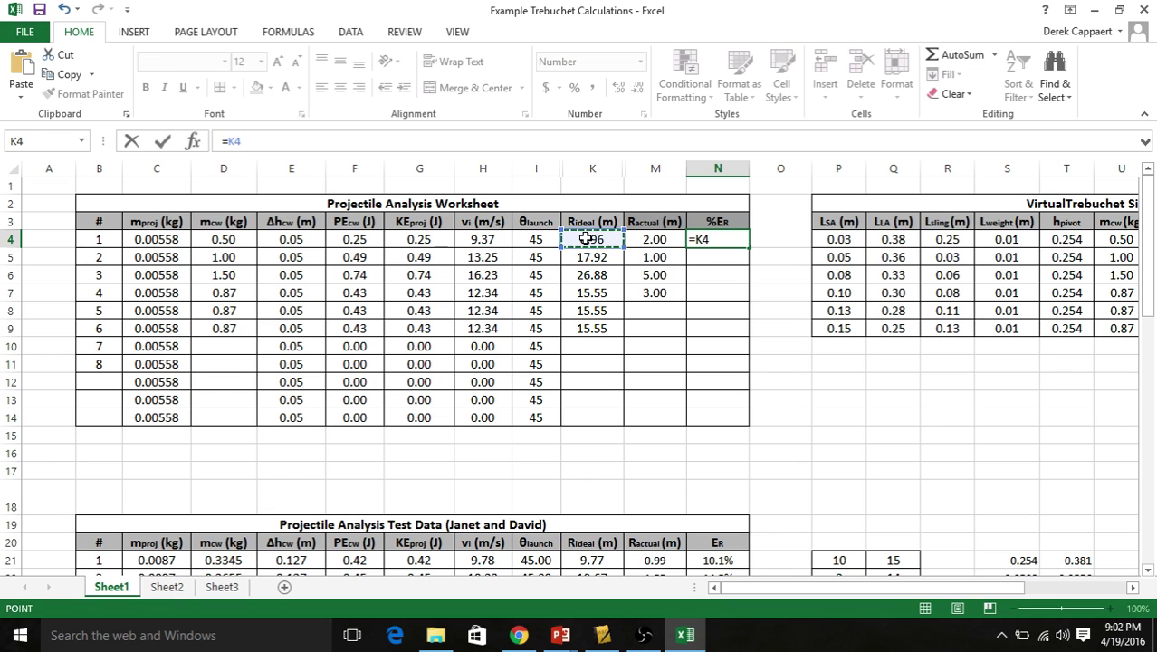
pyautogui.write('-')
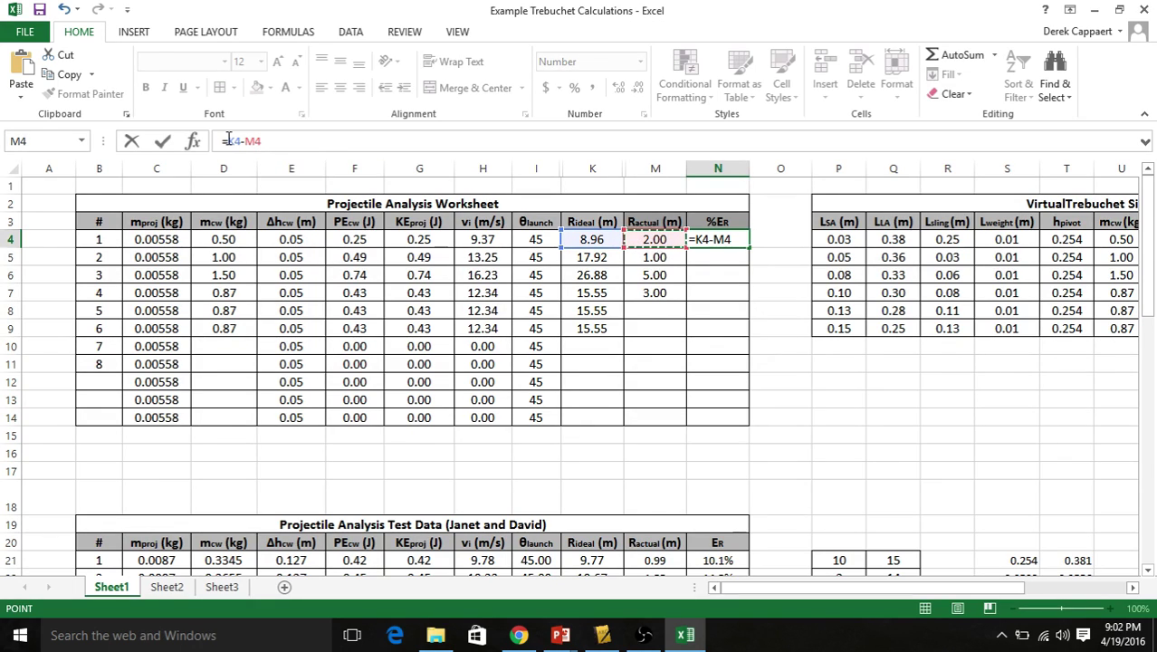
pyautogui.click(228, 141)
pyautogui.write('(')
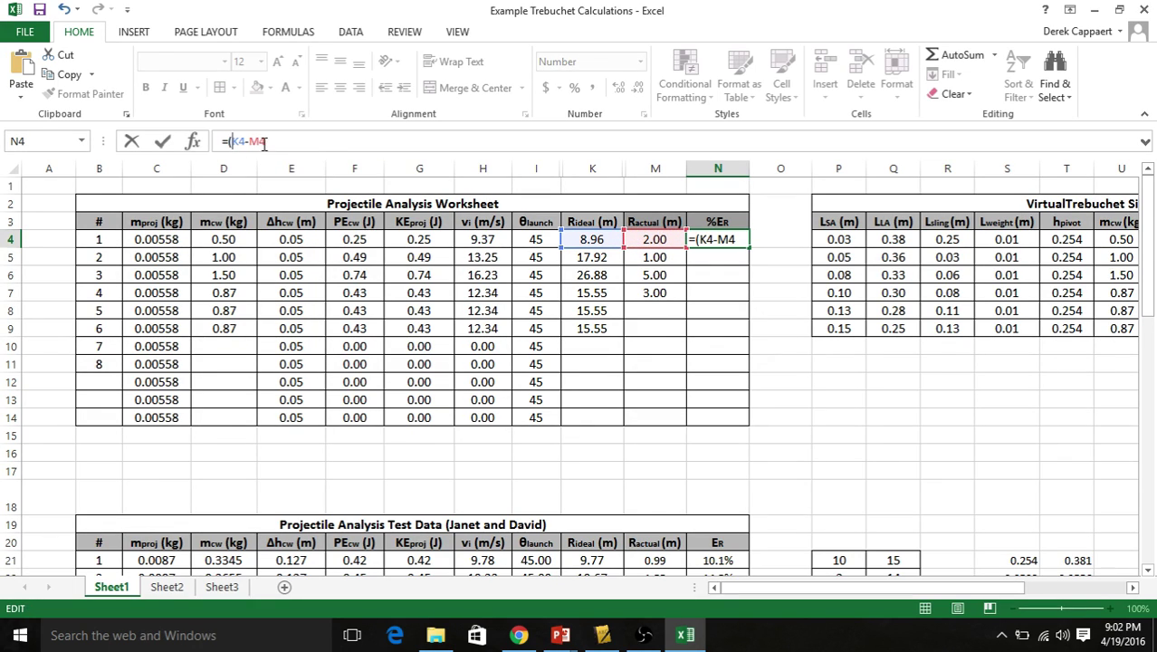
pyautogui.click(267, 141)
pyautogui.write(')/')
pyautogui.click(228, 141)
pyautogui.write('(')
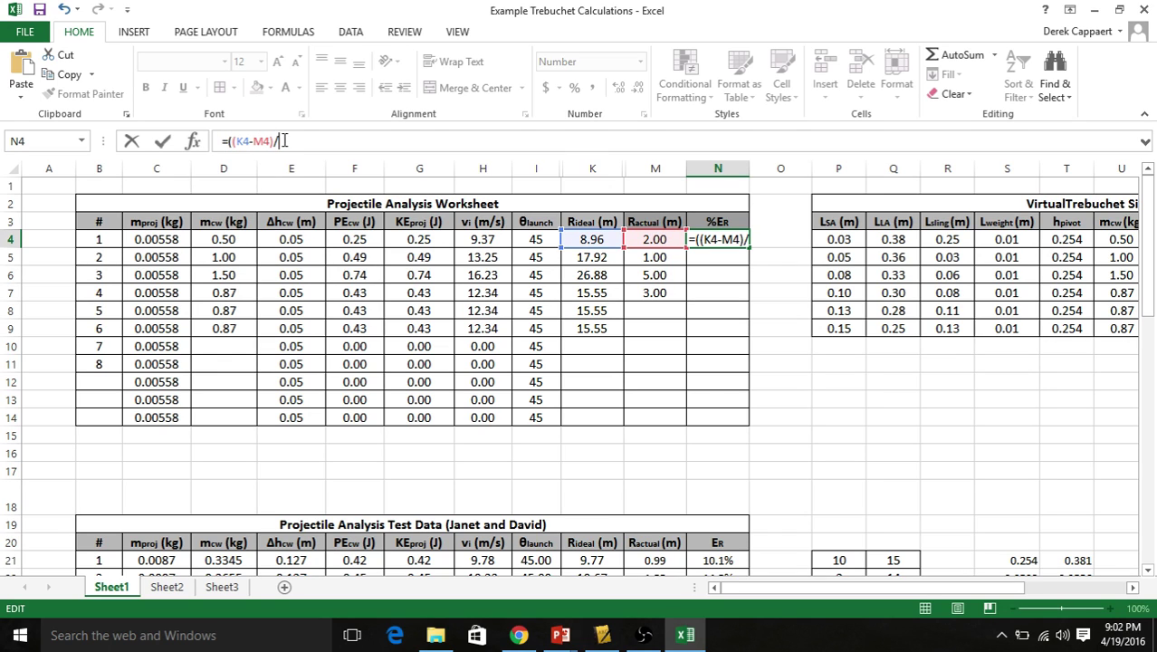
pyautogui.click(586, 239)
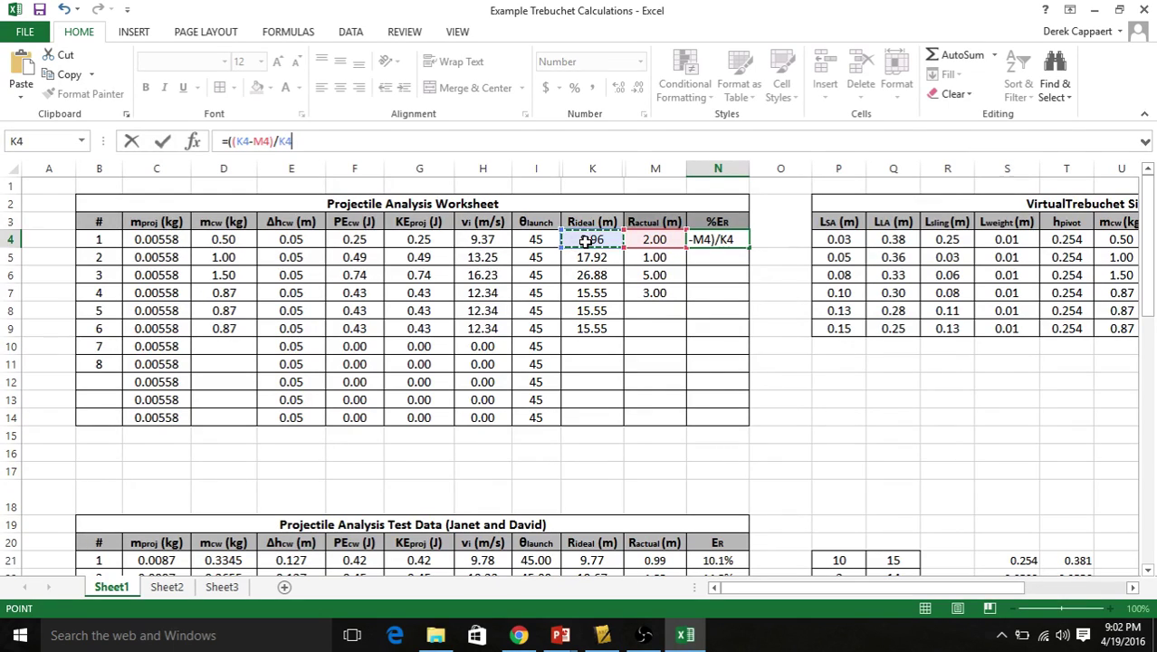
pyautogui.write(')')
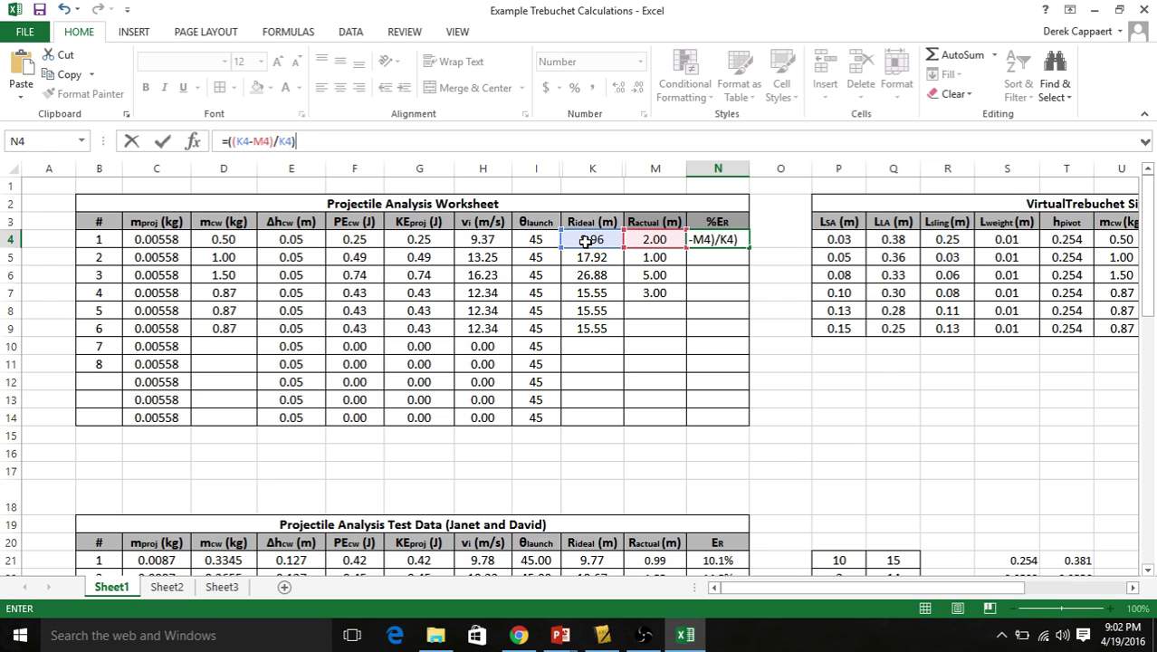
pyautogui.write('*100')
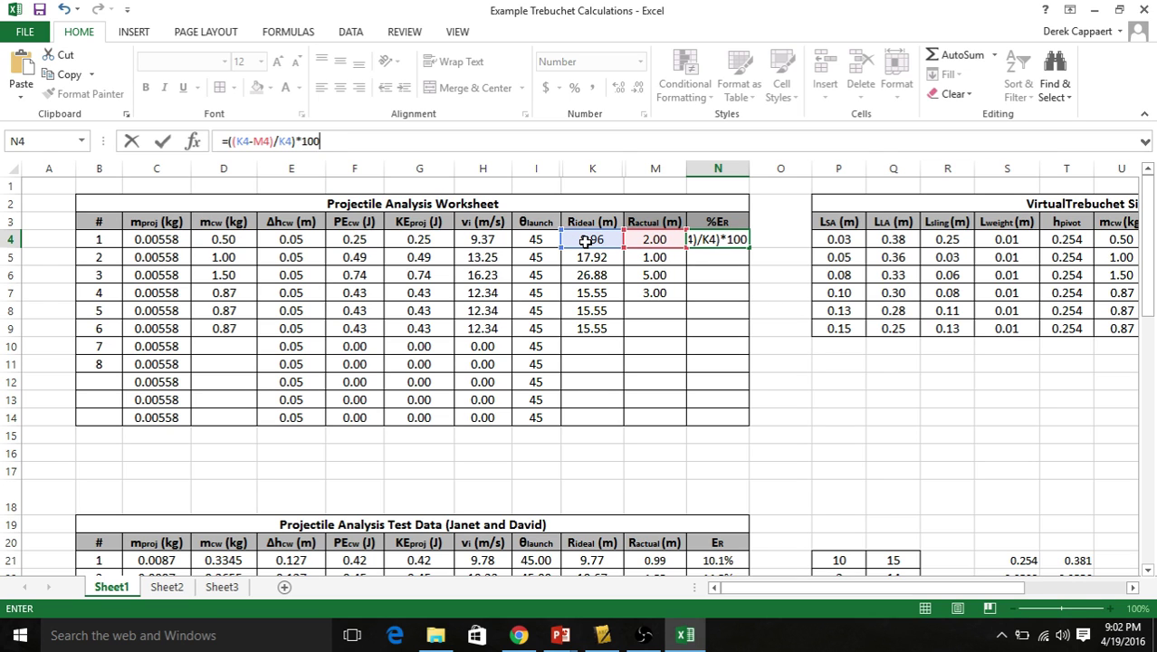
pyautogui.hotkey('ctrl', 'Return')
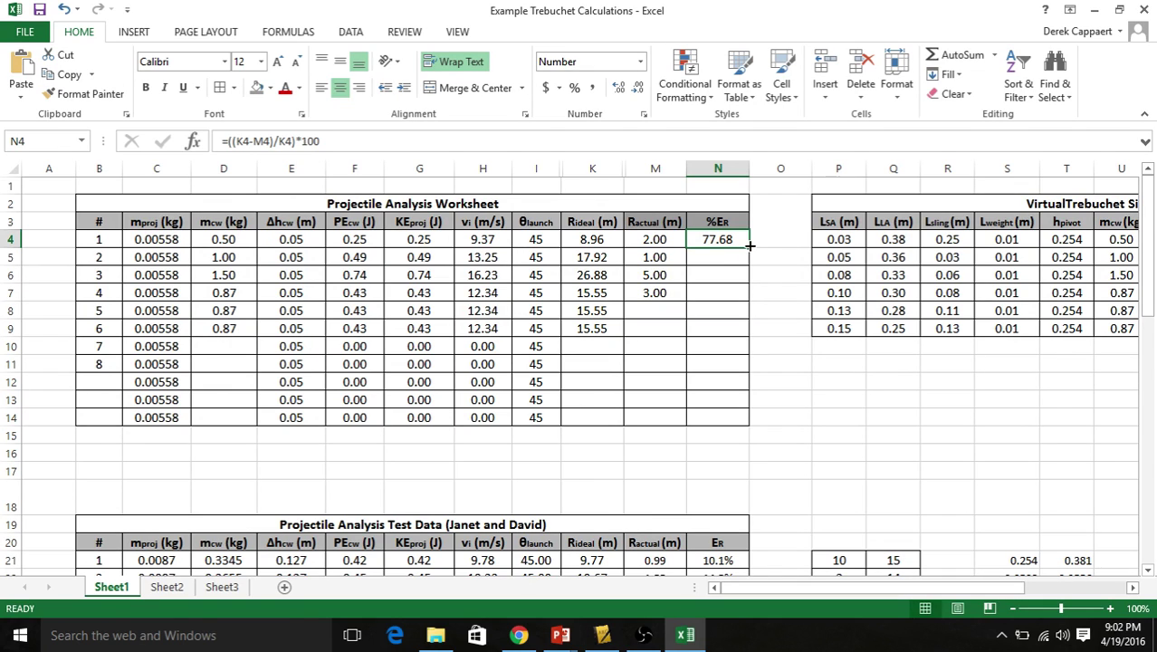
# - Fill the %ER formula down N4:N14, giving 94.42, 81.40, 80.70, then 100.00 and #DIV/0!
pyautogui.moveTo(750, 246)
pyautogui.mouseDown()
pyautogui.moveTo(729, 235)
pyautogui.moveTo(715, 367)
pyautogui.moveTo(725, 239)
pyautogui.moveTo(749, 324)
pyautogui.moveTo(750, 423)
pyautogui.mouseUp()
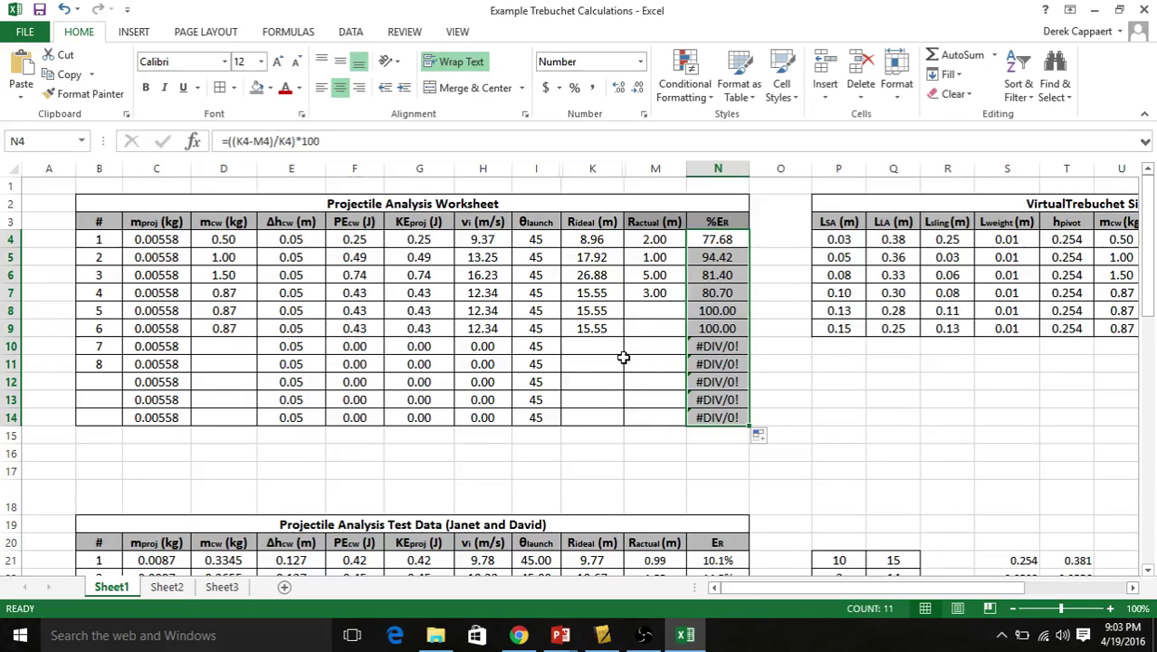
pyautogui.moveTo(244, 344); pyautogui.dragTo(240, 418)
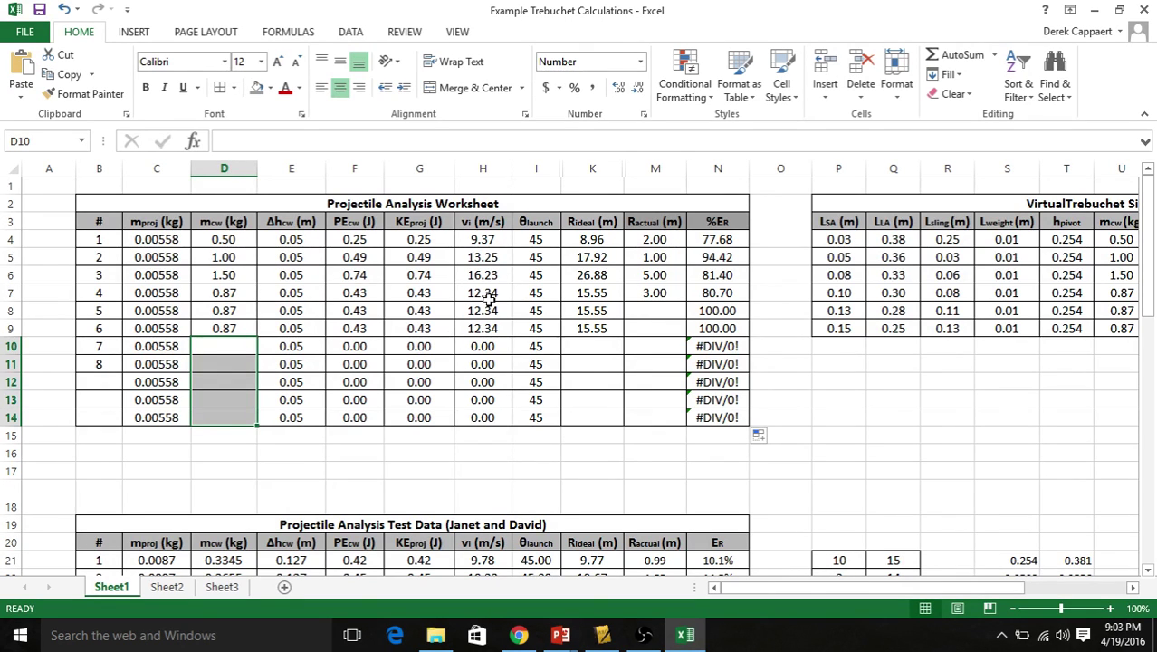
# - Delete the old Range vs Counterweight Mass chart below the test data table
pyautogui.scroll(-5, 487, 299)
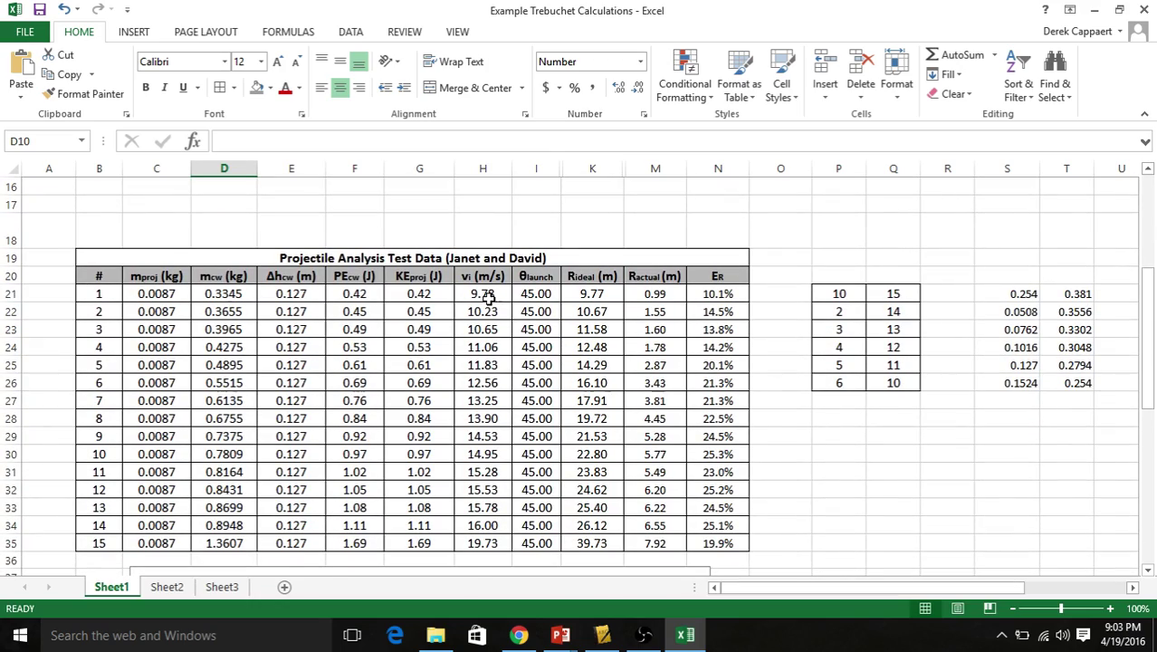
pyautogui.scroll(-7, 487, 300)
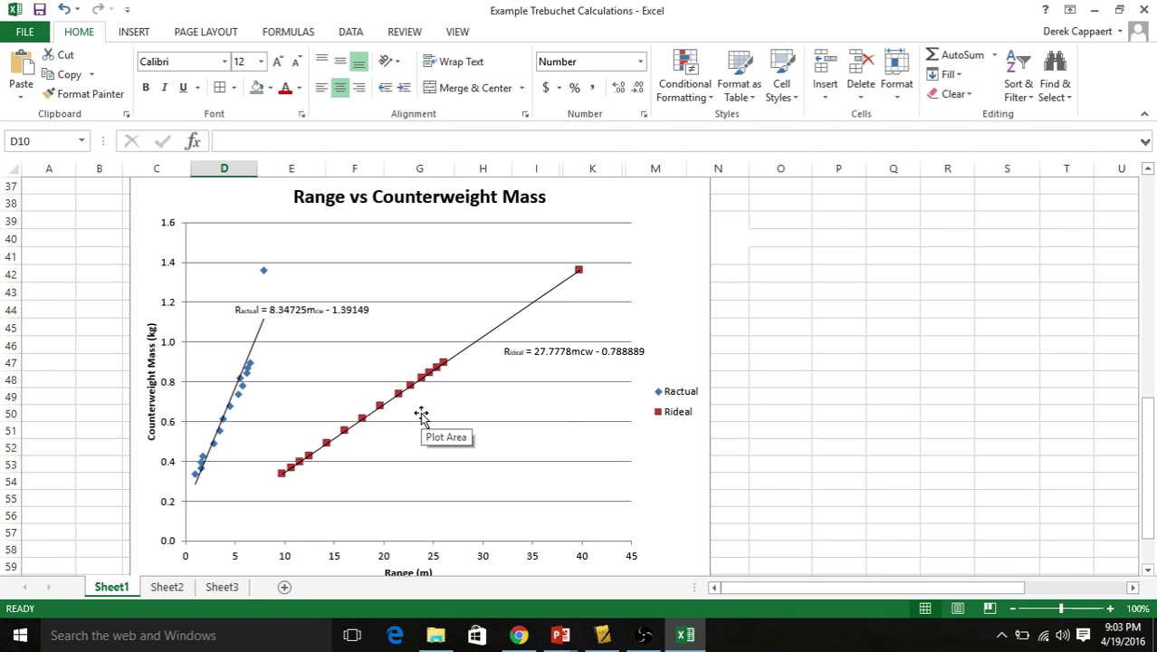
pyautogui.scroll(4, 421, 415)
pyautogui.click(586, 403)
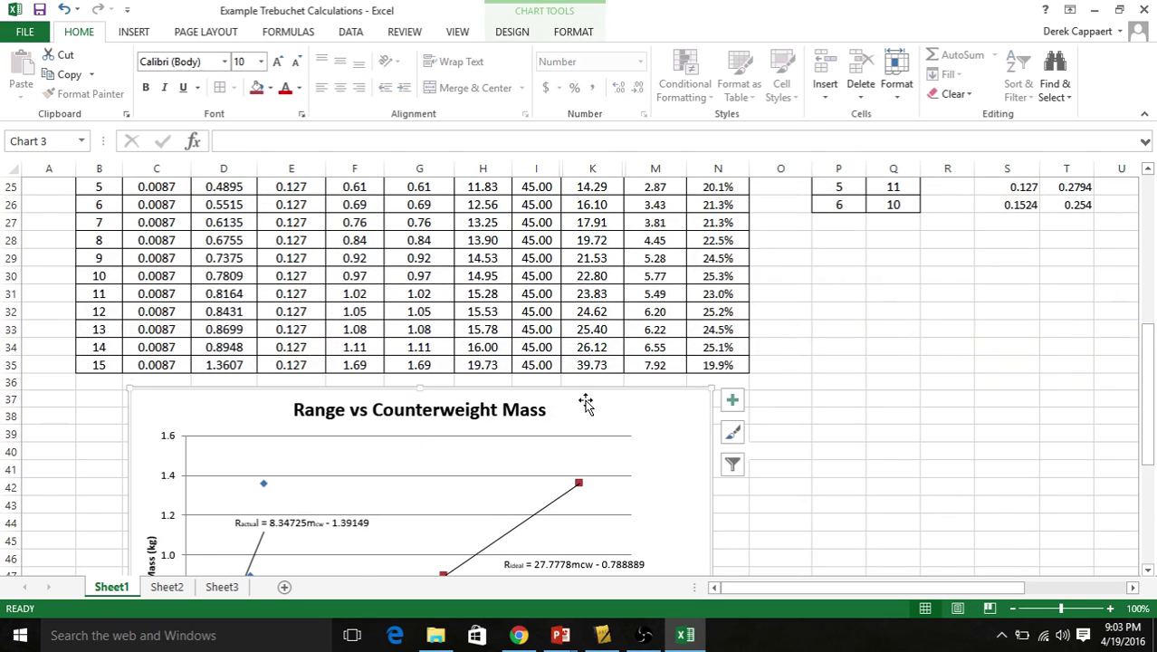
pyautogui.press('Delete')
# - Select the Ractual test values M21:M35, which use =L21*0.0254
pyautogui.scroll(3, 586, 401)
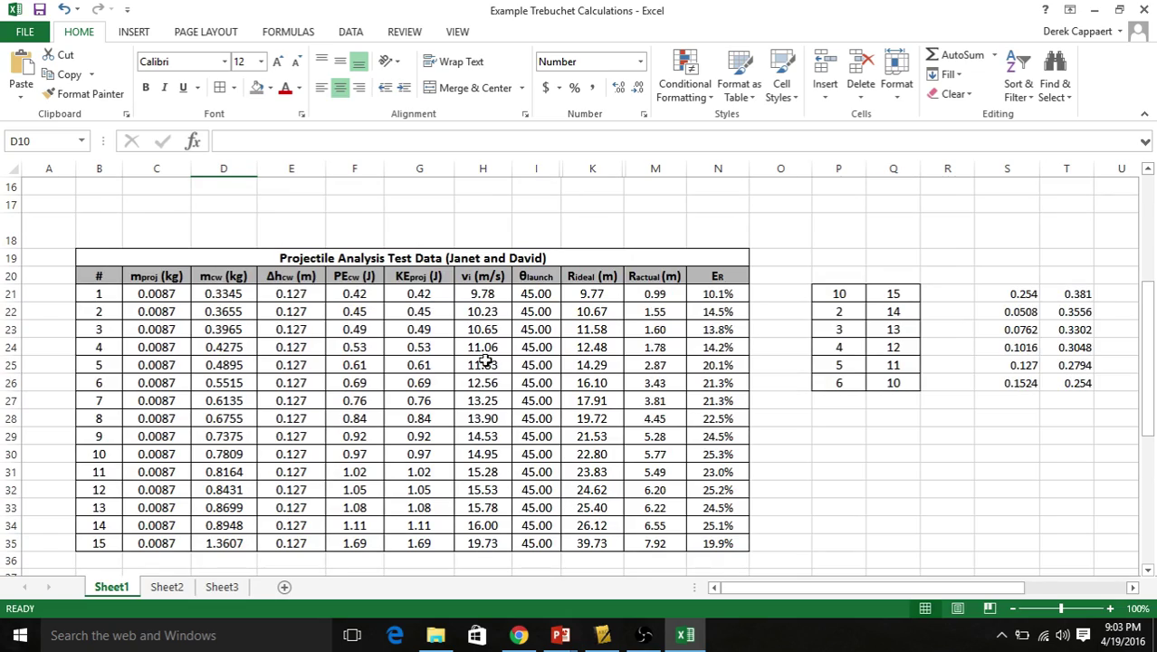
pyautogui.scroll(4, 485, 359)
pyautogui.scroll(1, 486, 360)
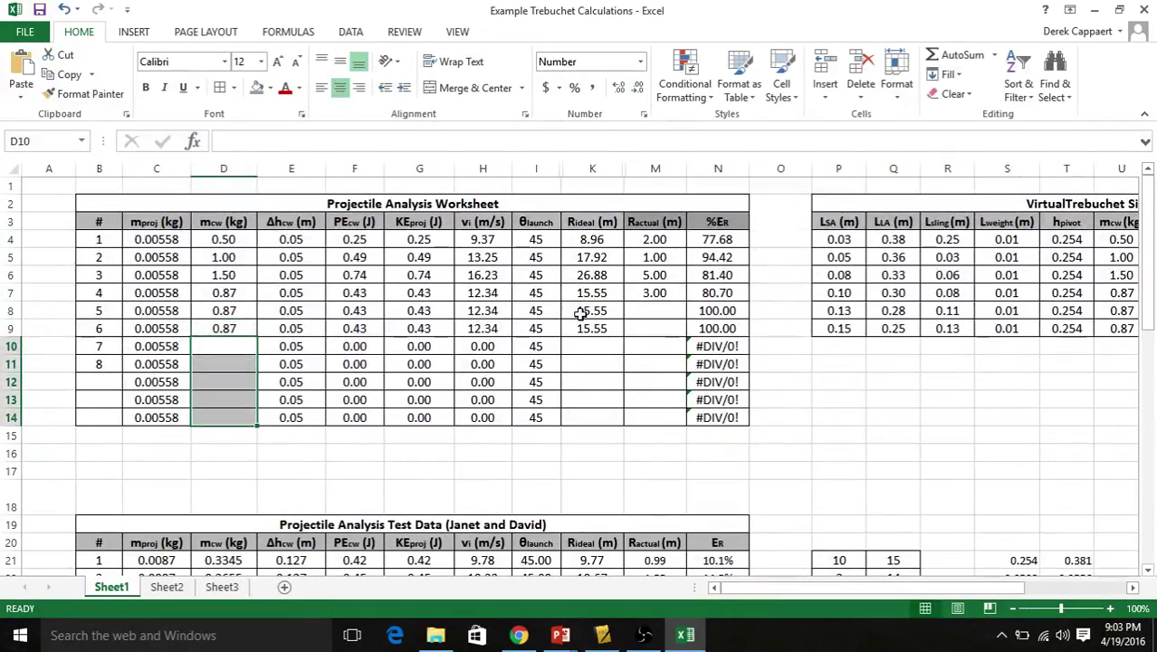
pyautogui.scroll(-5, 584, 326)
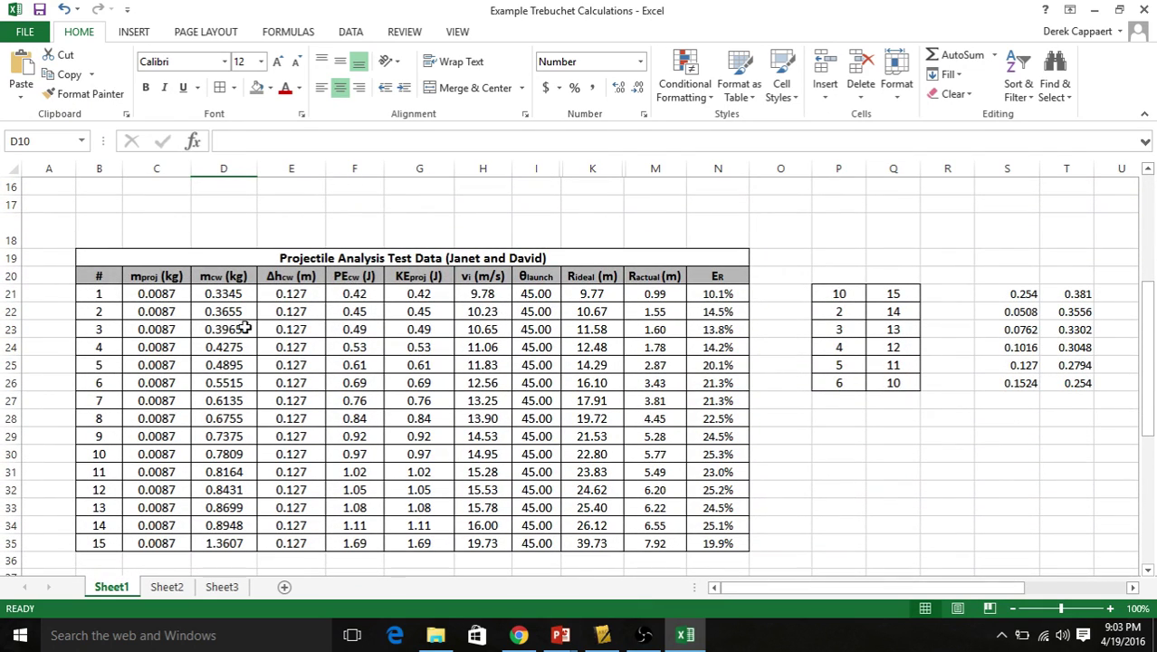
pyautogui.click(176, 297)
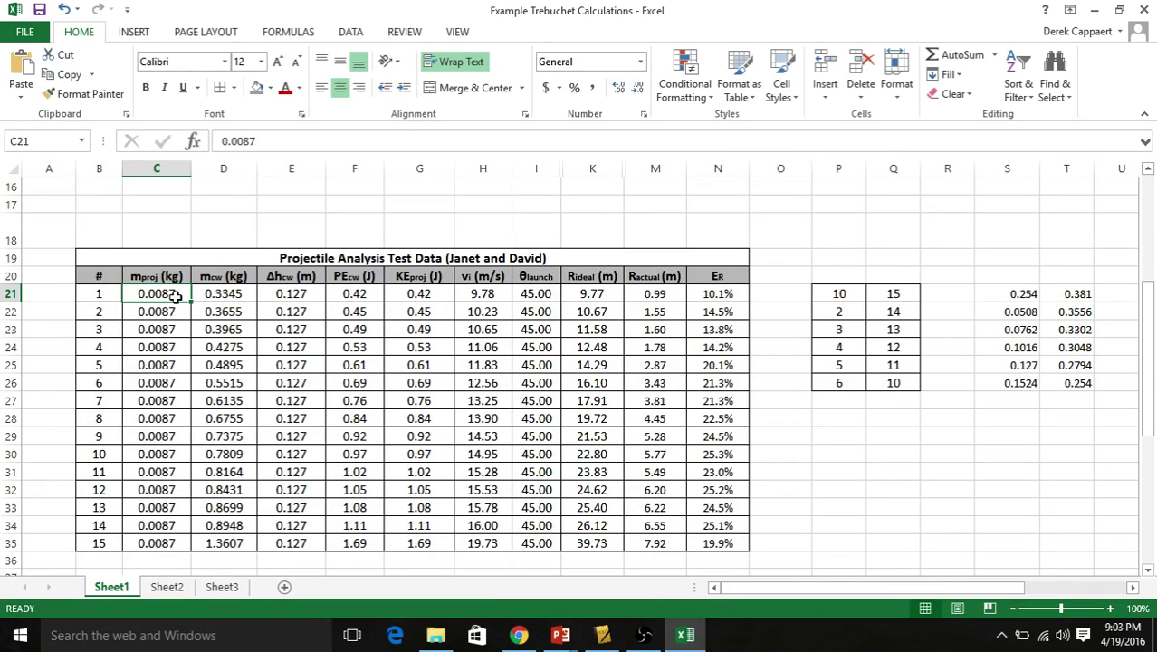
pyautogui.scroll(-3, 271, 353)
pyautogui.scroll(3, 334, 382)
pyautogui.moveTo(639, 293); pyautogui.dragTo(654, 542)
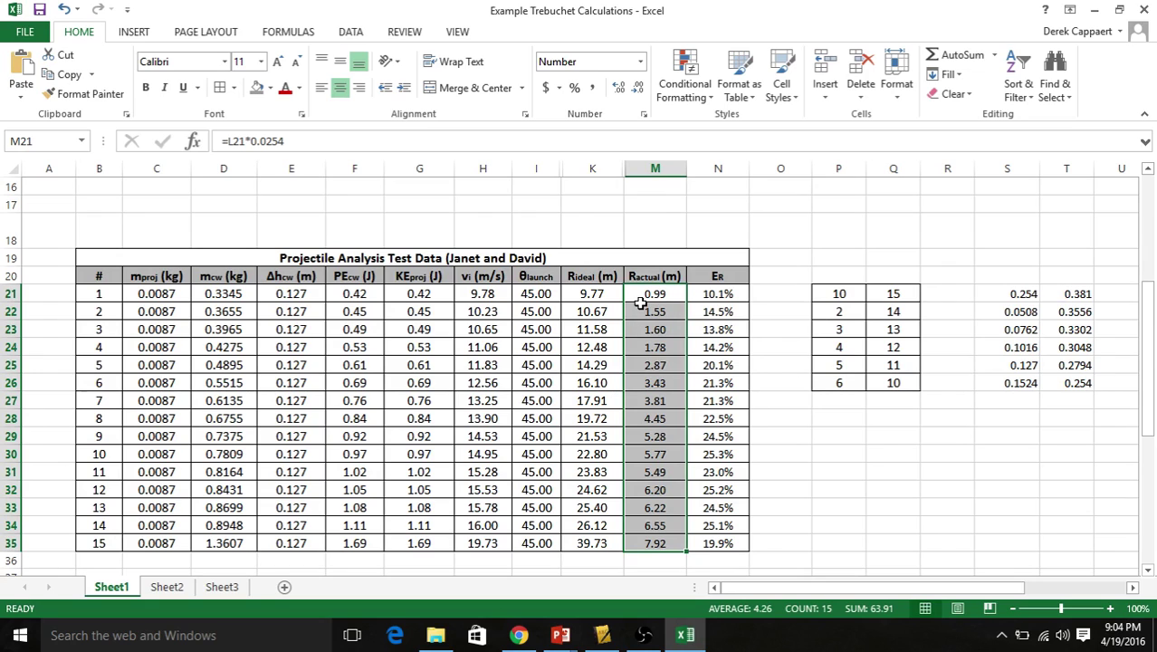
# - Insert a plain scatter chart of the selected Ractual values
pyautogui.click(135, 33)
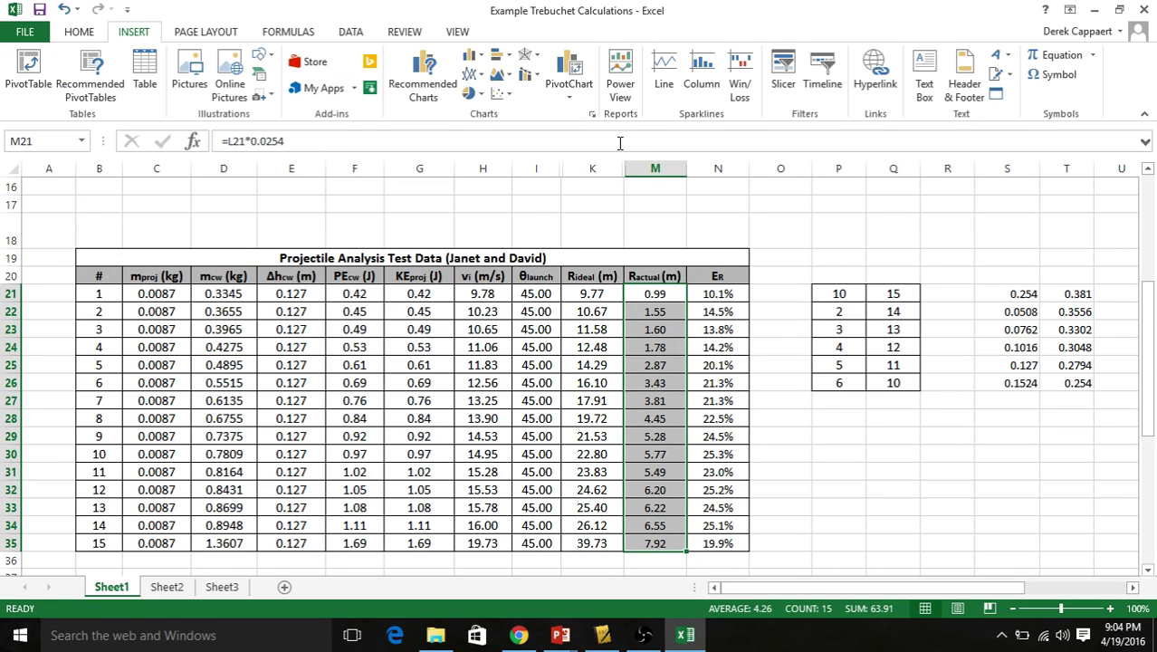
pyautogui.click(501, 94)
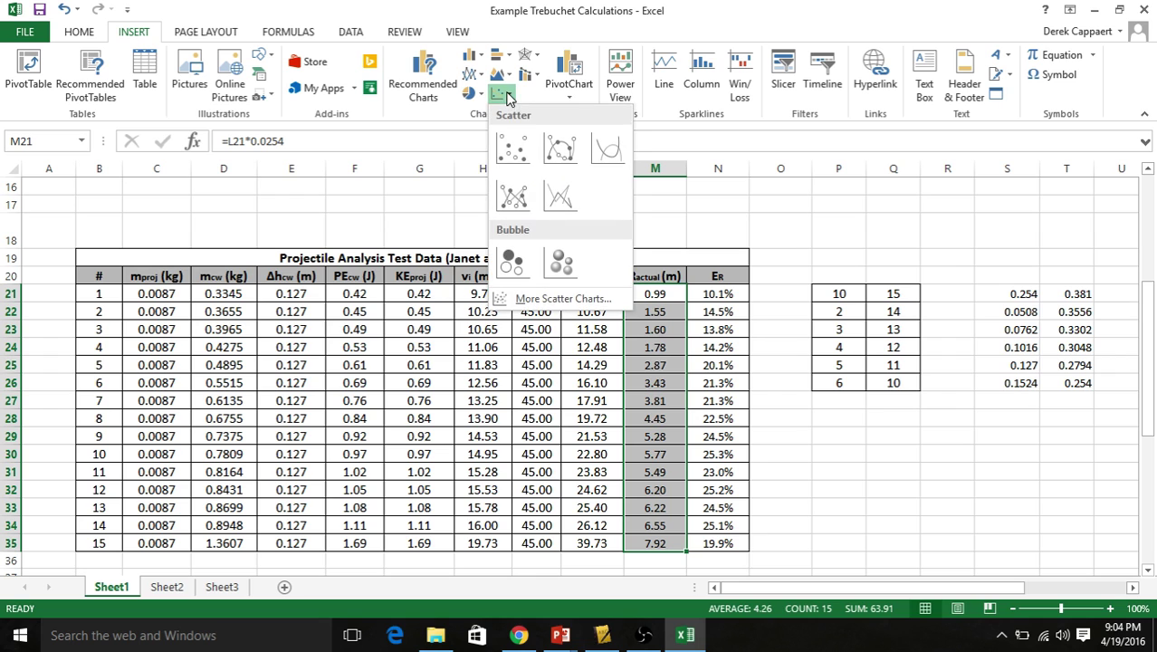
pyautogui.click(518, 154)
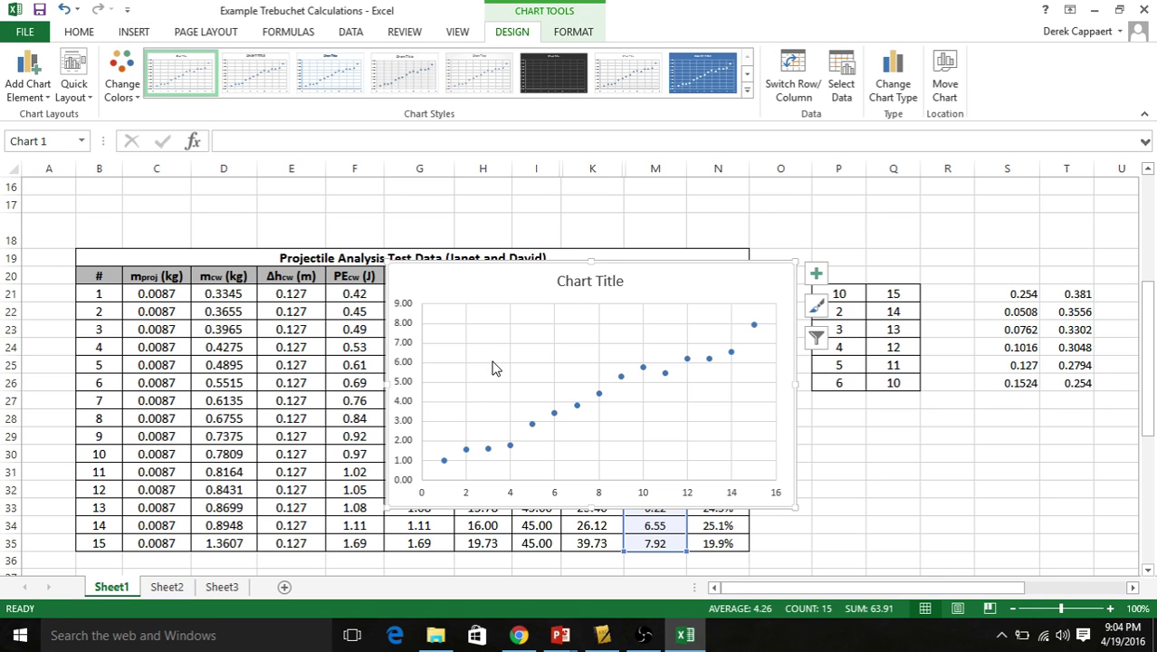
# - Apply Quick Layout 1 to the chart for placeholder axis titles and a legend
pyautogui.click(86, 99)
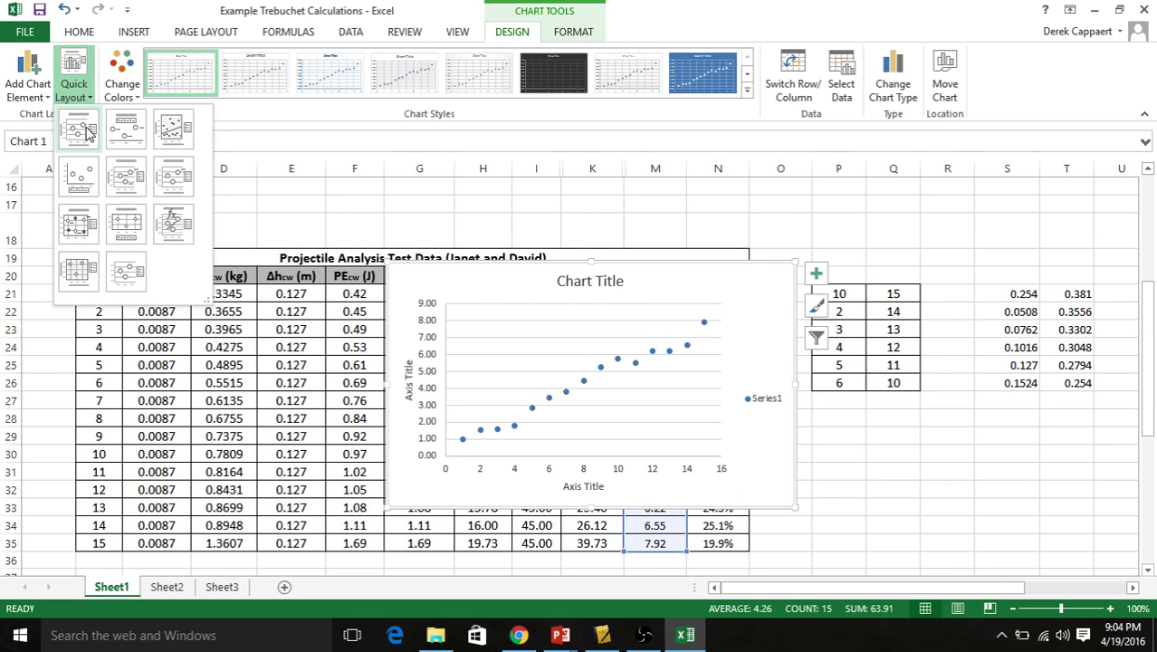
pyautogui.click(40, 95)
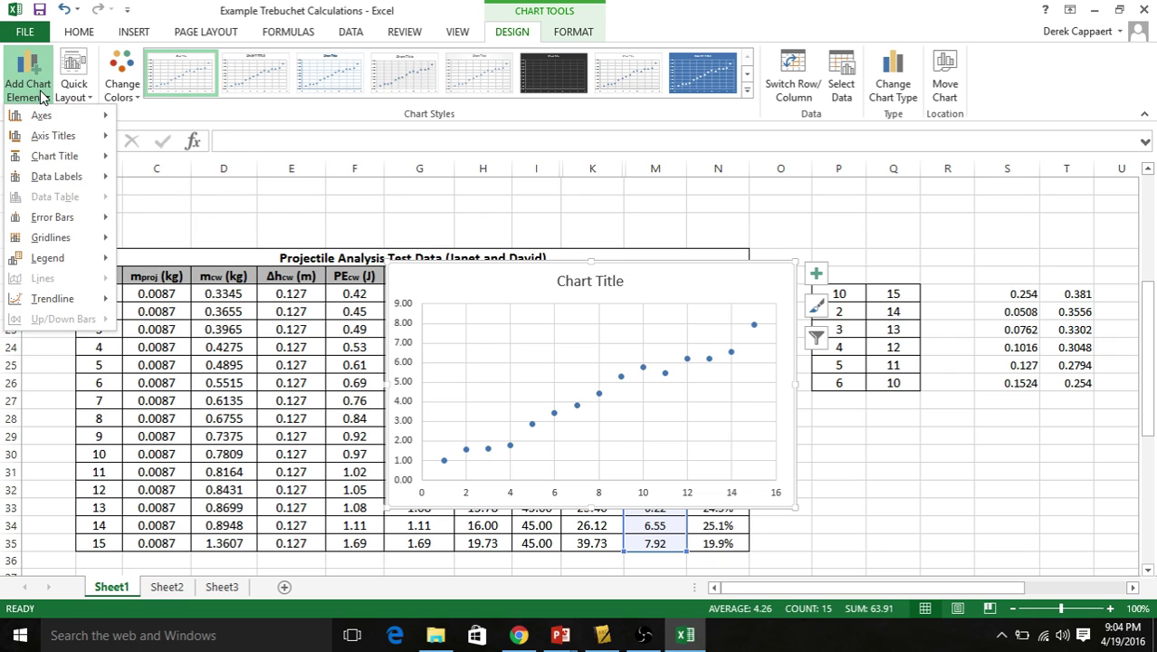
pyautogui.click(72, 86)
pyautogui.click(73, 86)
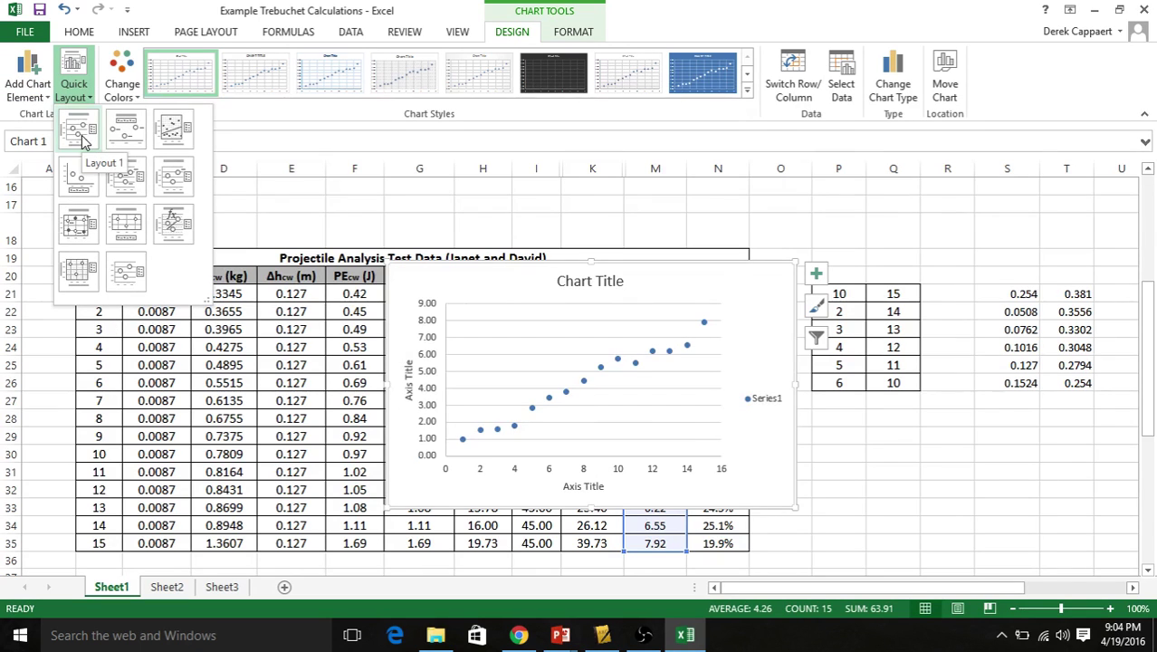
pyautogui.click(81, 136)
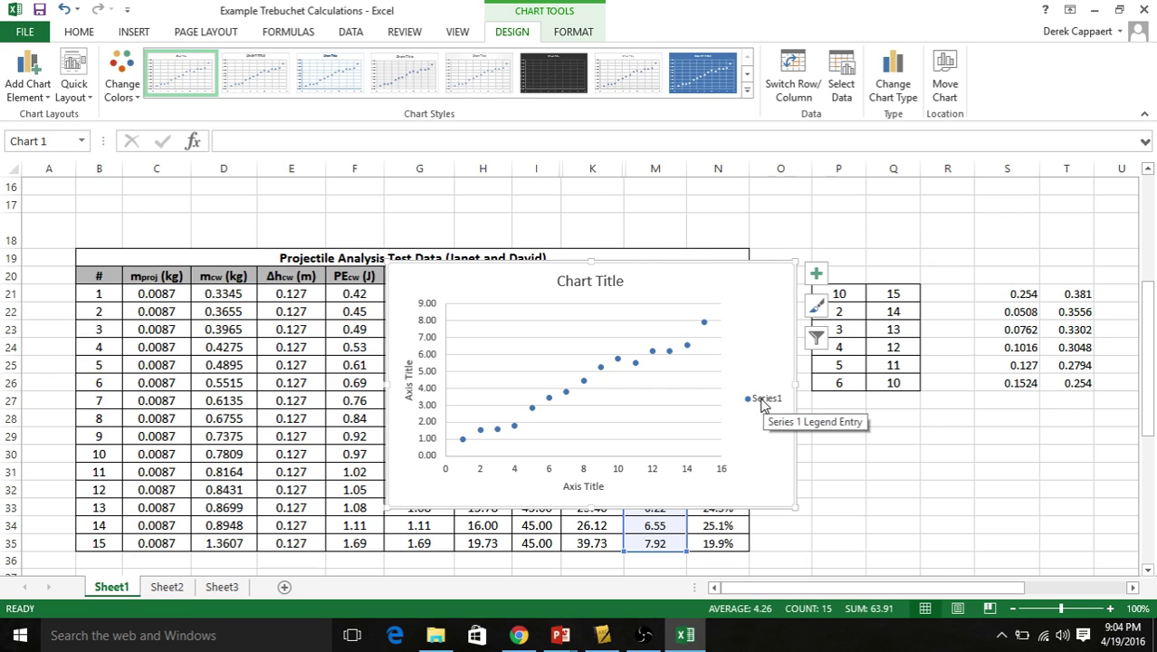
# - Review the chart's Series1 data source without changing it
pyautogui.click(566, 34)
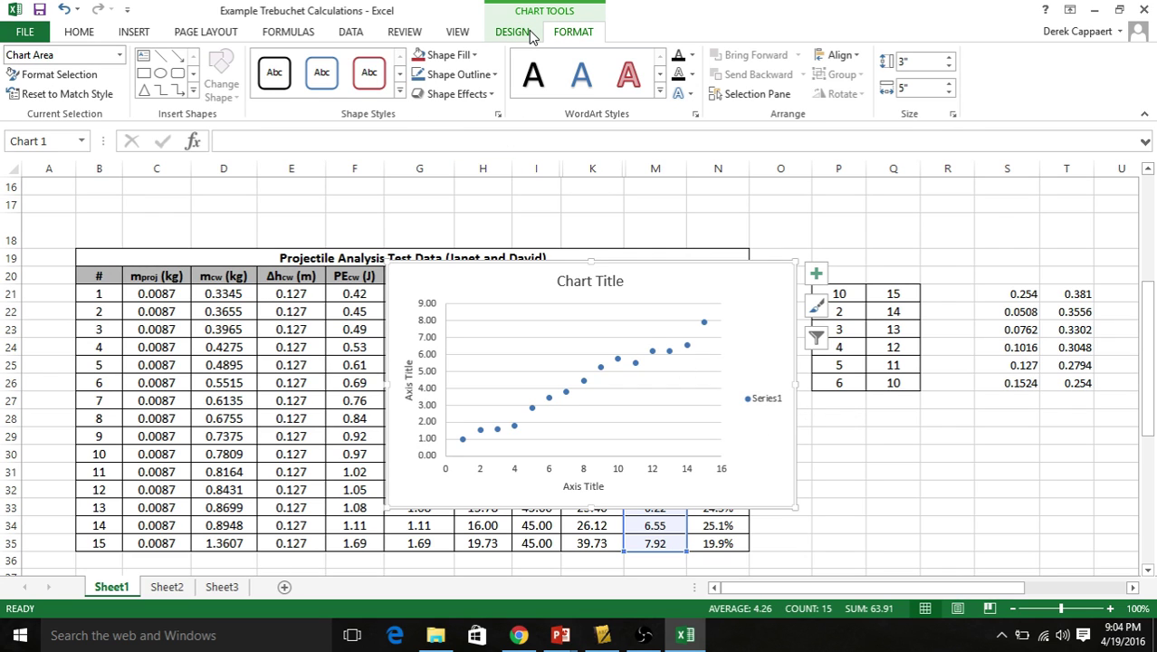
pyautogui.click(513, 32)
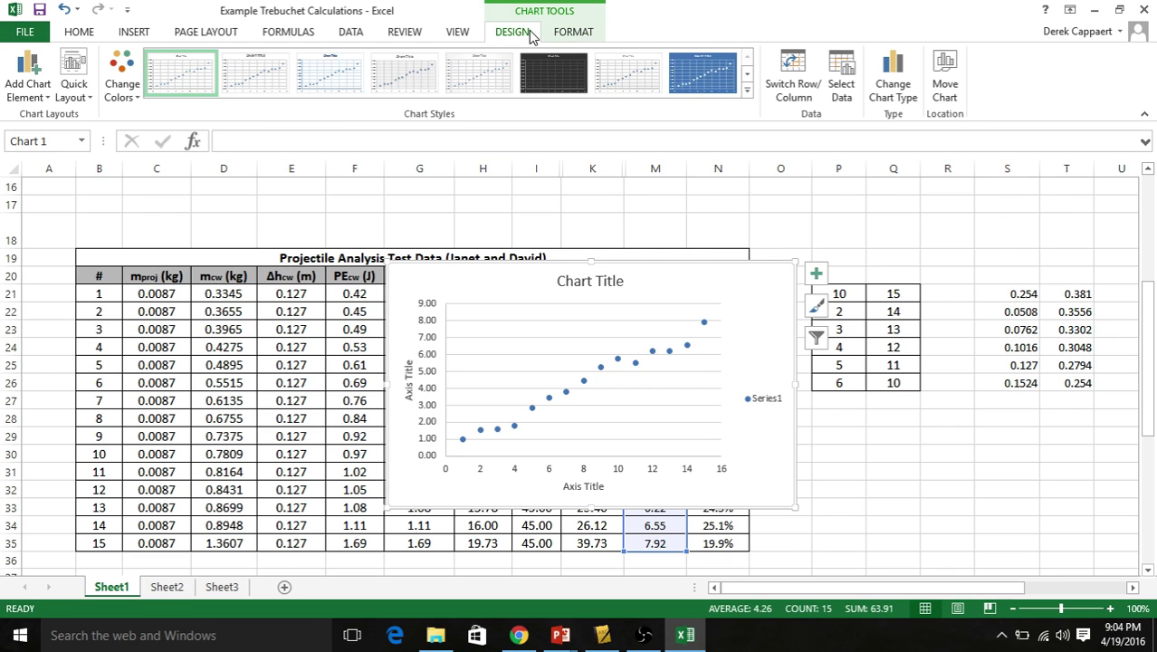
pyautogui.click(841, 84)
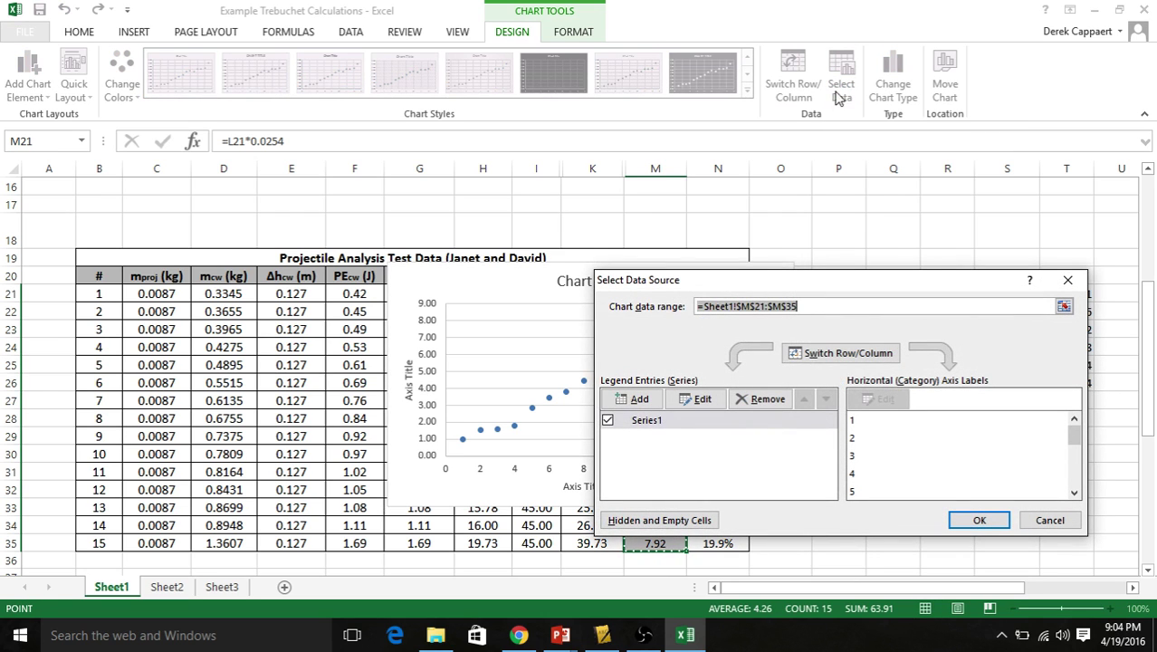
pyautogui.click(657, 421)
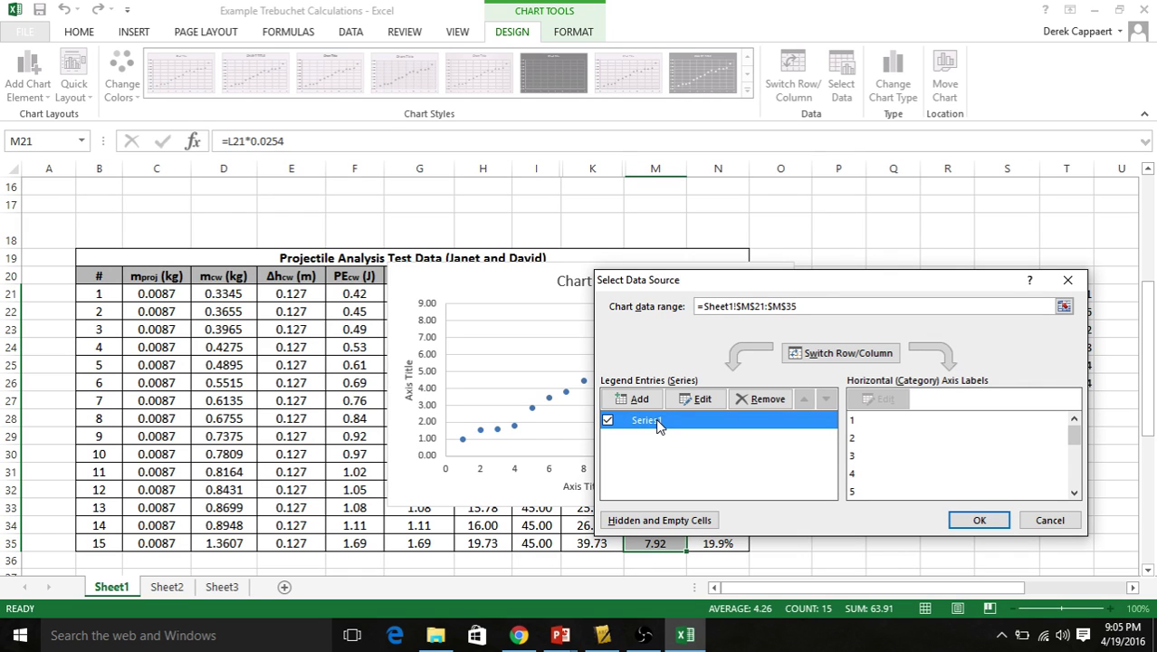
pyautogui.click(698, 399)
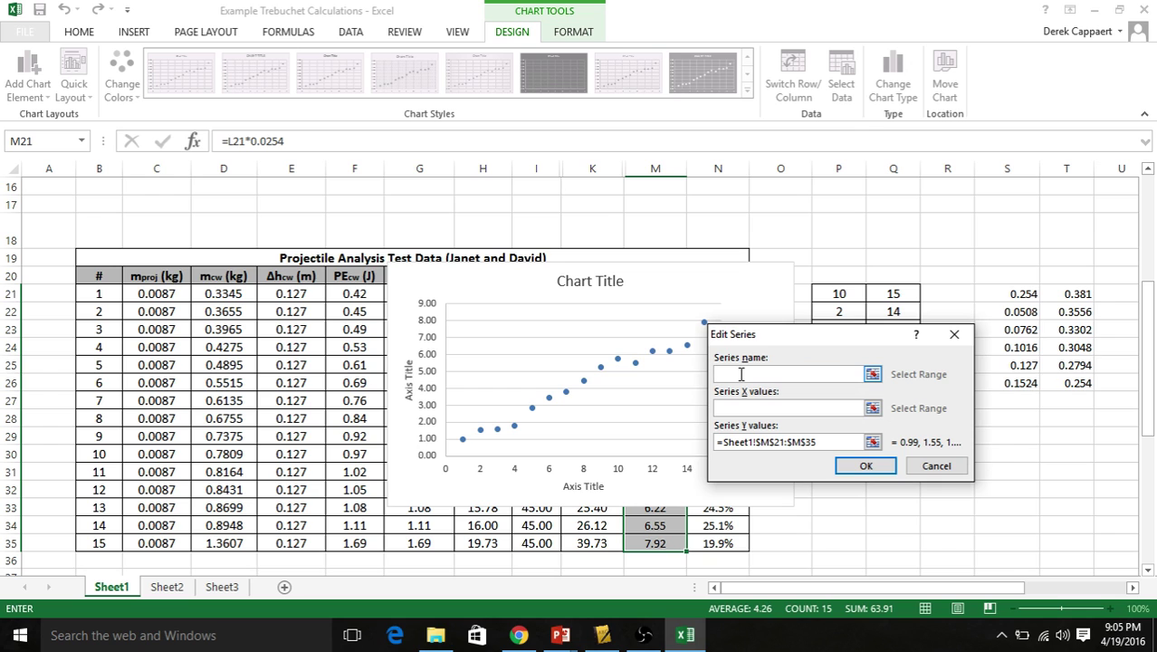
pyautogui.moveTo(765, 331); pyautogui.dragTo(778, 371)
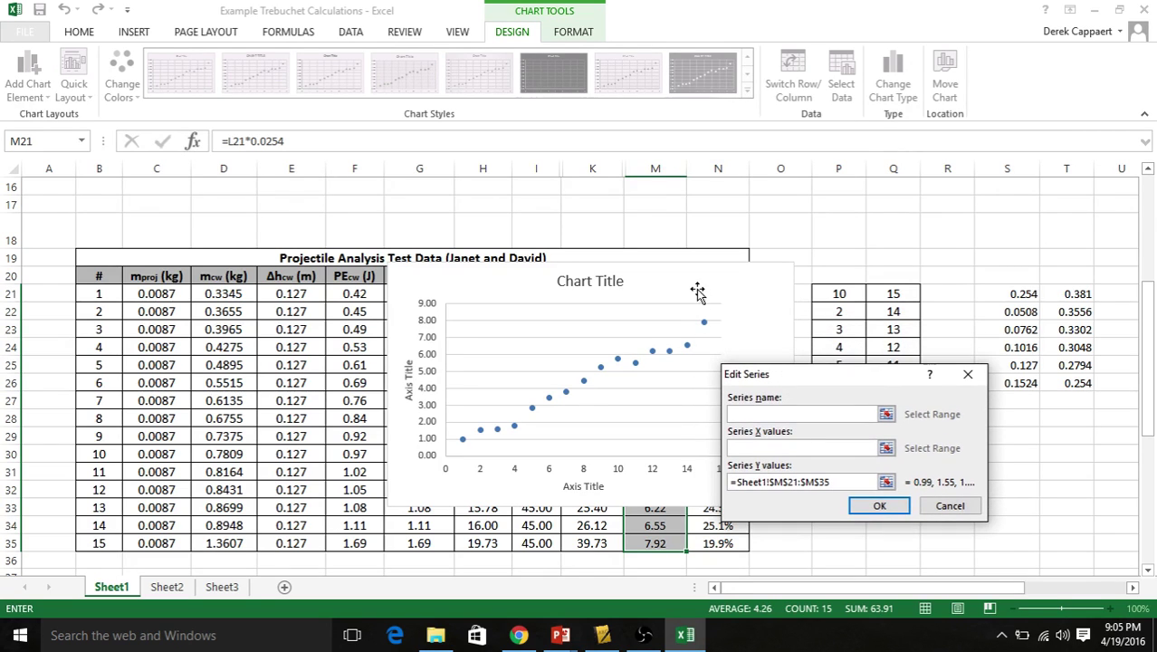
pyautogui.click(950, 505)
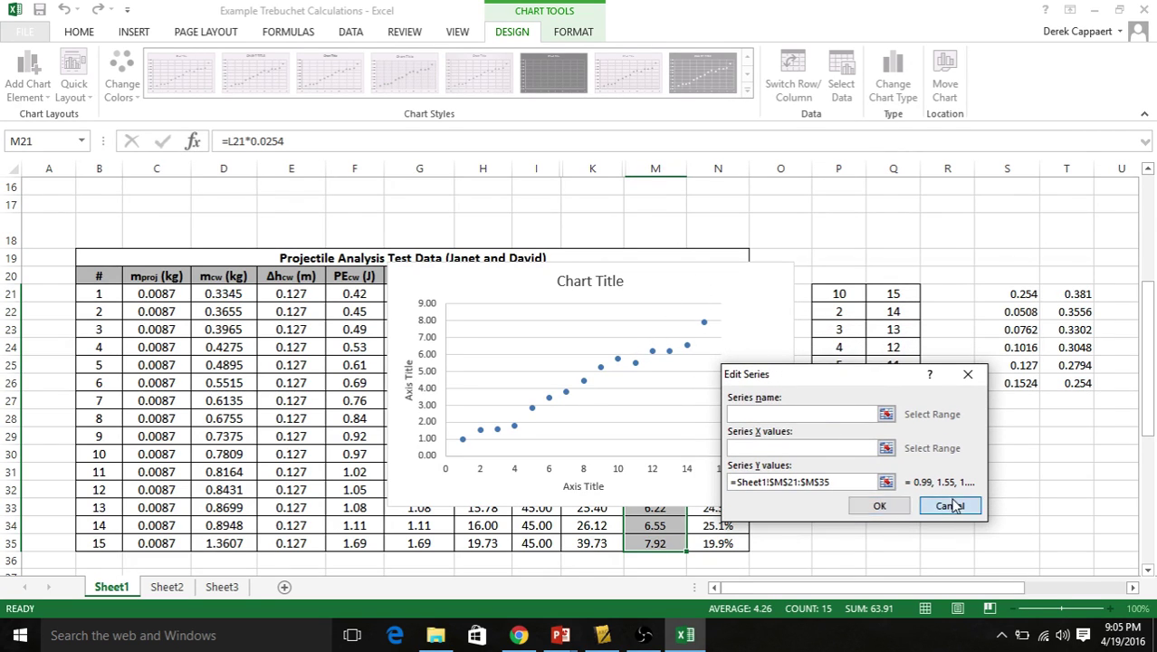
pyautogui.click(1066, 283)
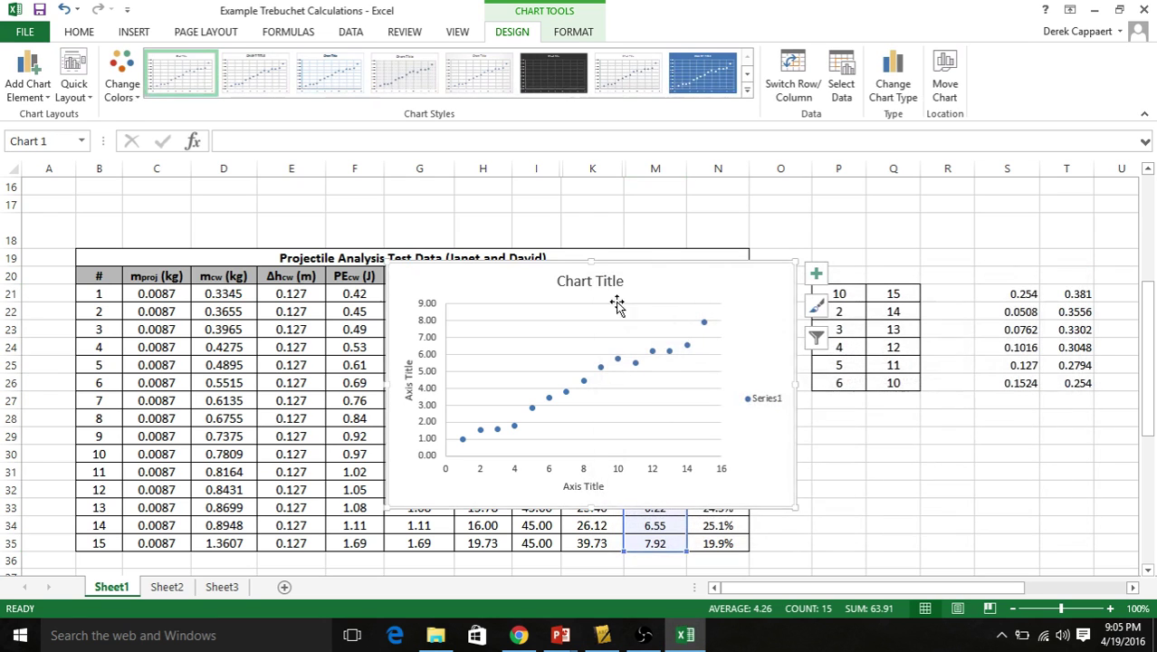
# - Keep the chart plotting Ractual and move it down so the table headers show
pyautogui.moveTo(639, 552); pyautogui.dragTo(577, 552)
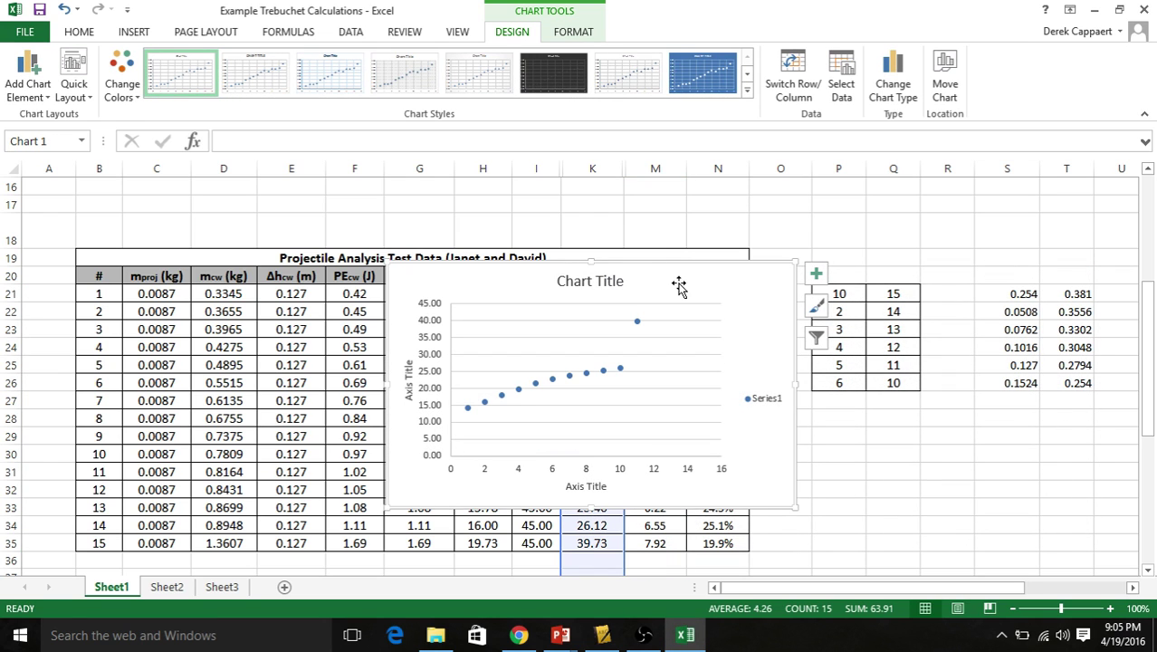
pyautogui.hotkey('ctrl', 'z')
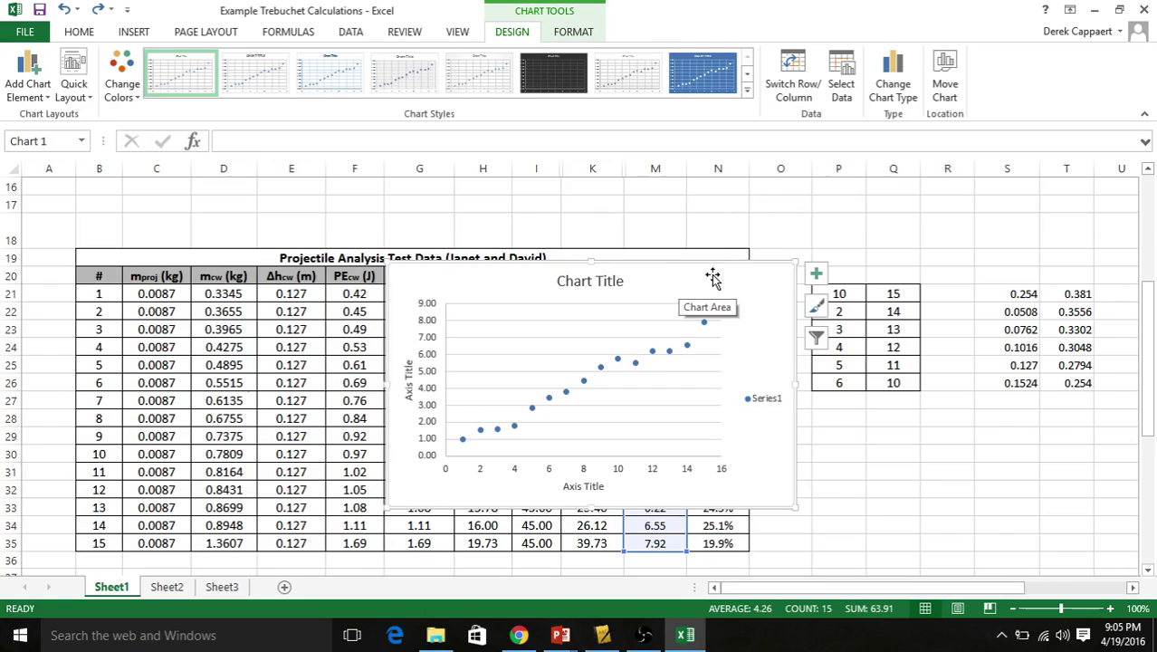
pyautogui.moveTo(713, 277); pyautogui.dragTo(668, 320)
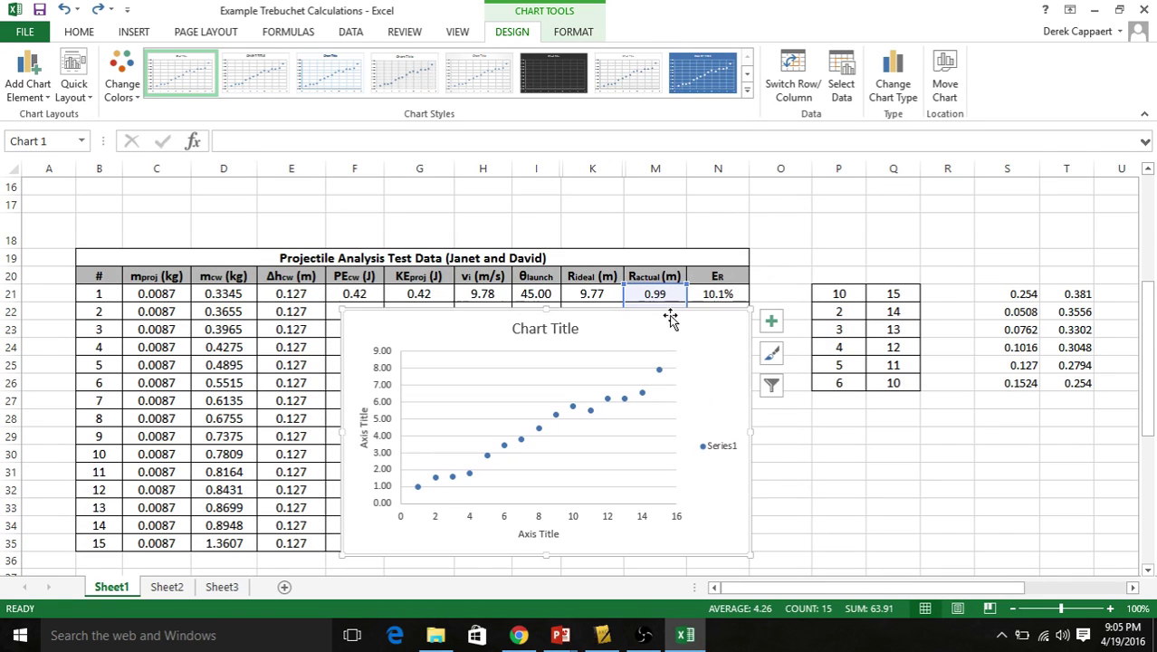
# - Rename the chart's Series1 to 'Actual Range' in Select Data
pyautogui.click(840, 80)
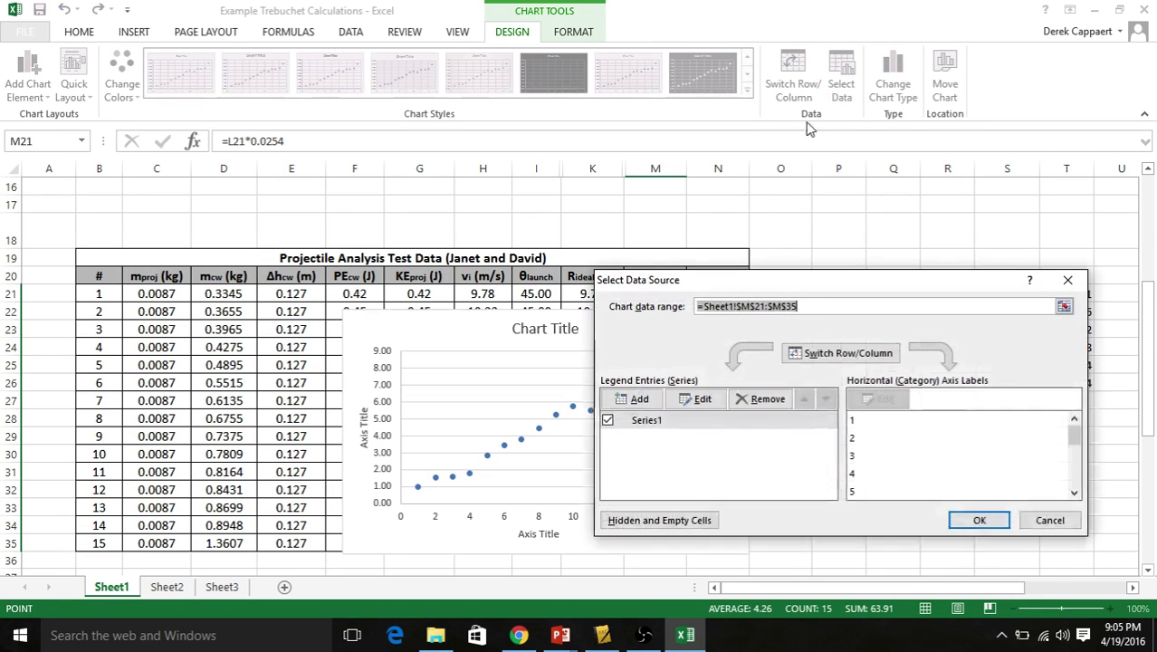
pyautogui.click(688, 403)
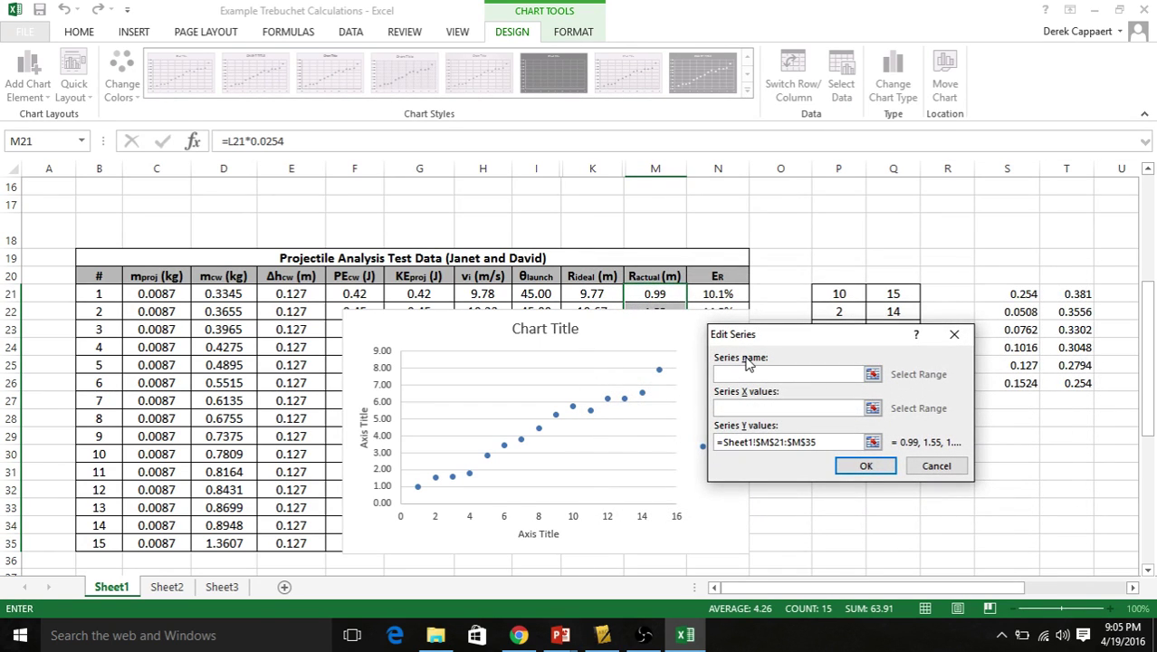
pyautogui.write('A')
pyautogui.press('BackSpace')
pyautogui.press('BackSpace')
pyautogui.press('BackSpace')
pyautogui.press('BackSpace')
pyautogui.write('Actual Range')
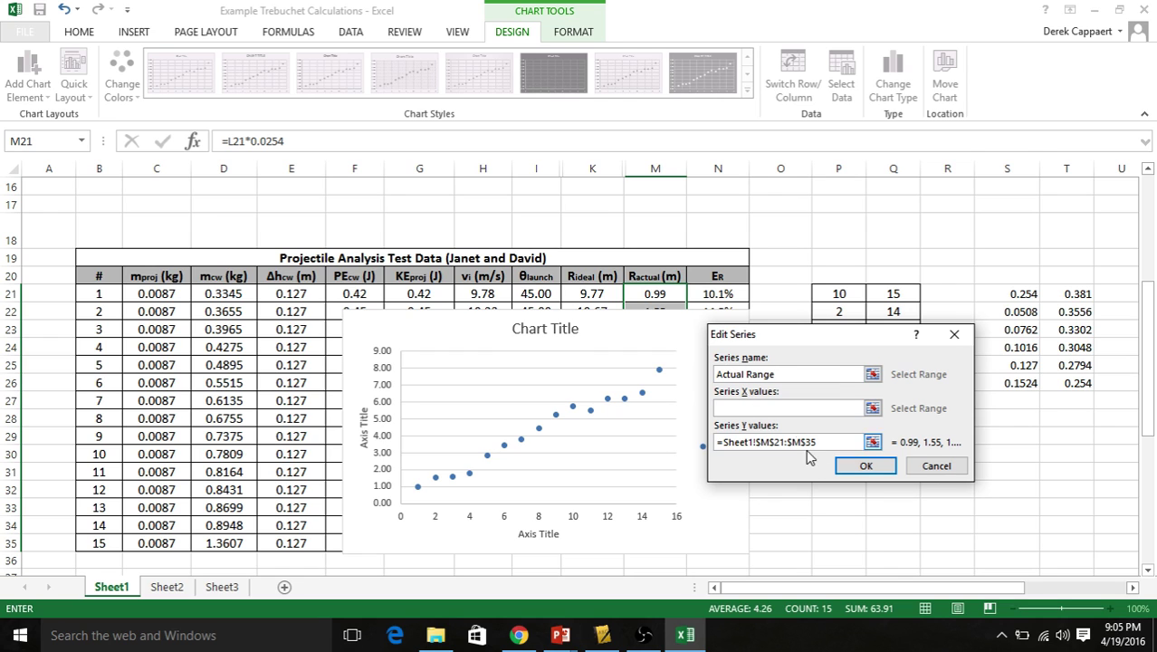
pyautogui.click(788, 407)
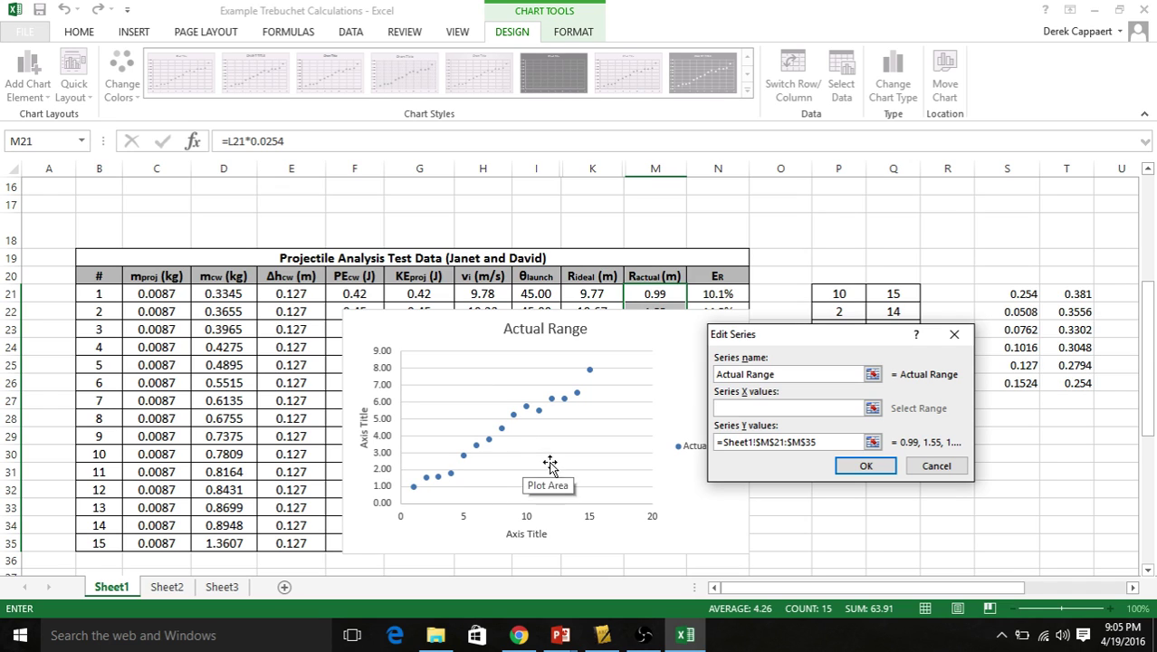
# - Set Actual Range X values to M21:M35 and Y values to D21:D35
pyautogui.write('=')
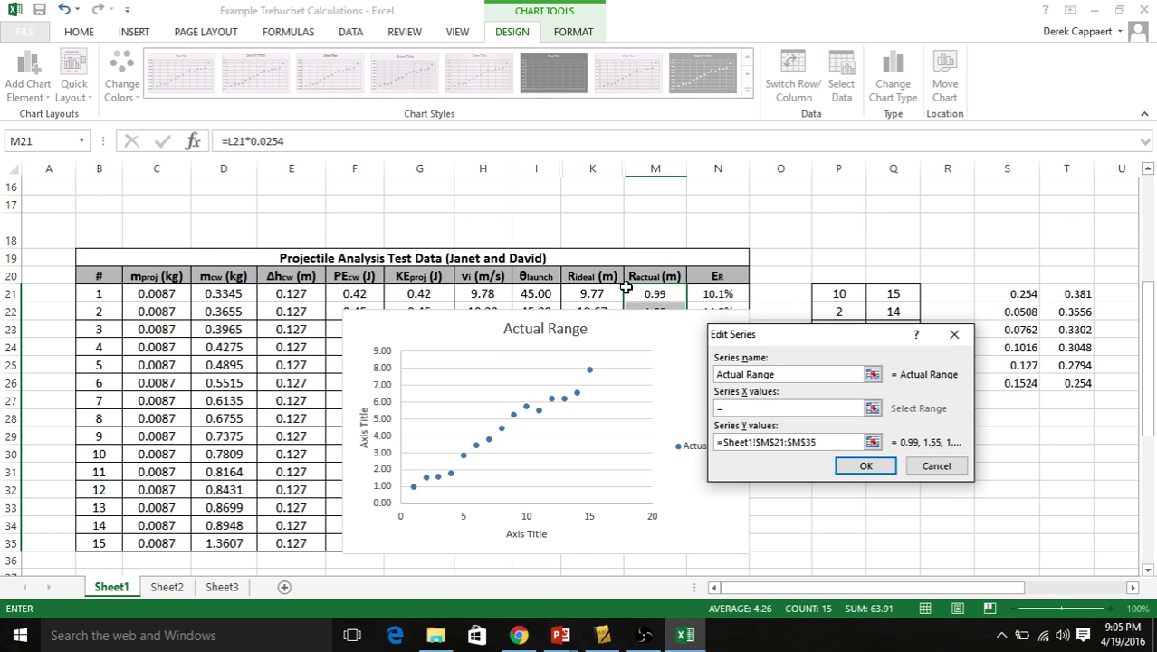
pyautogui.click(636, 288)
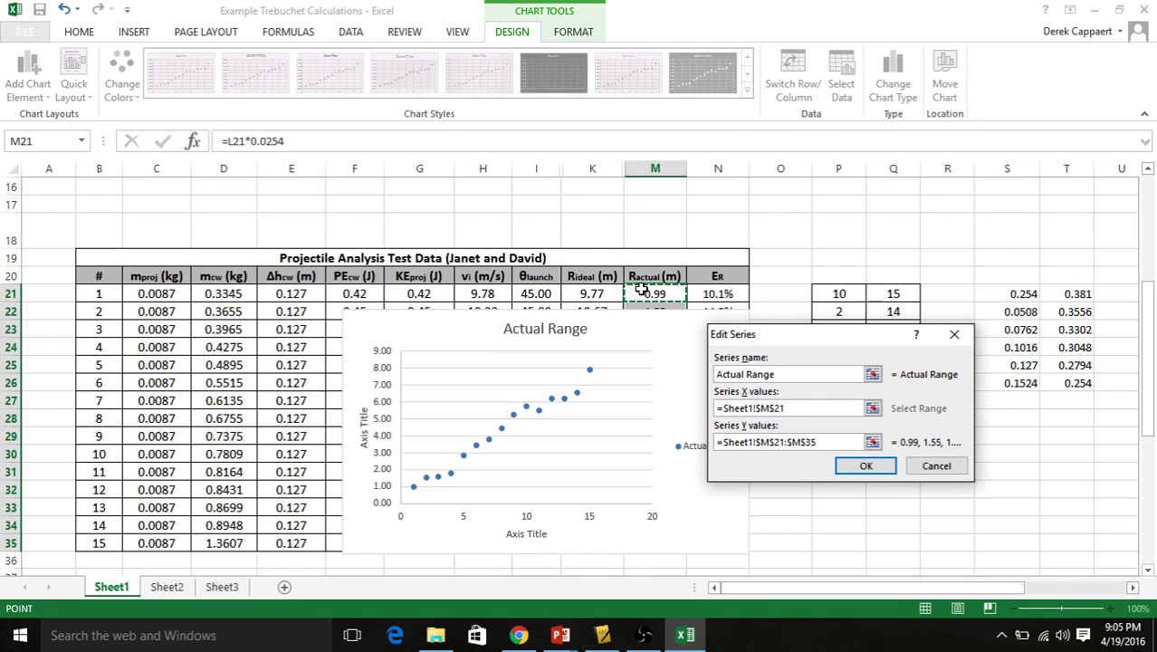
pyautogui.click(796, 406)
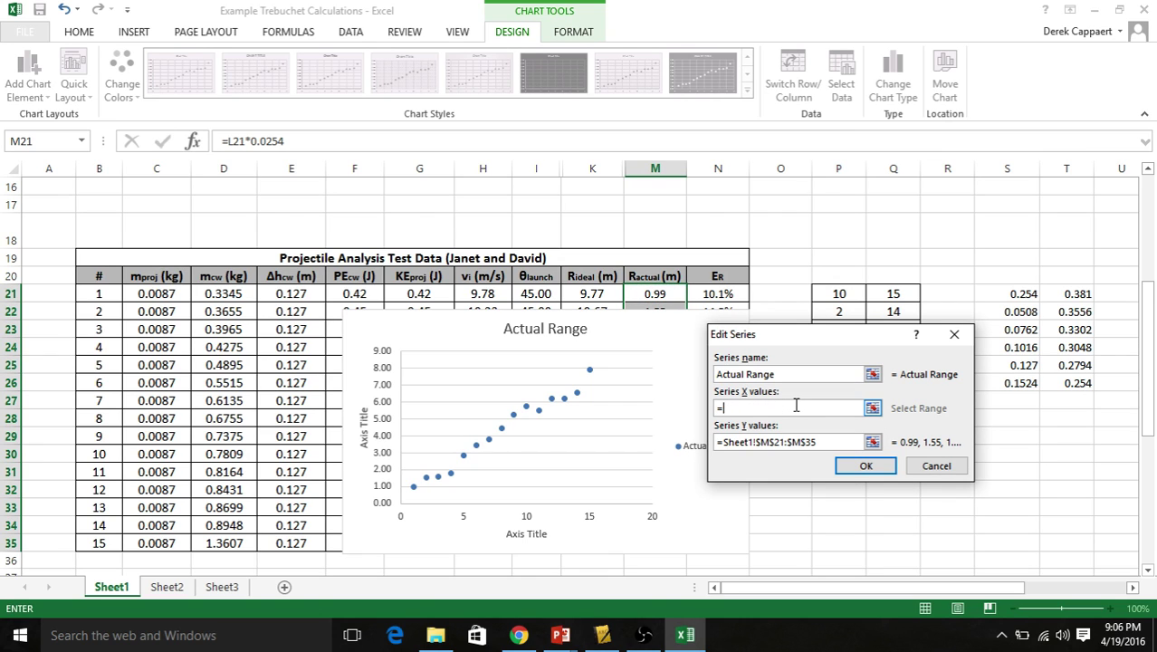
pyautogui.moveTo(655, 293); pyautogui.dragTo(658, 538)
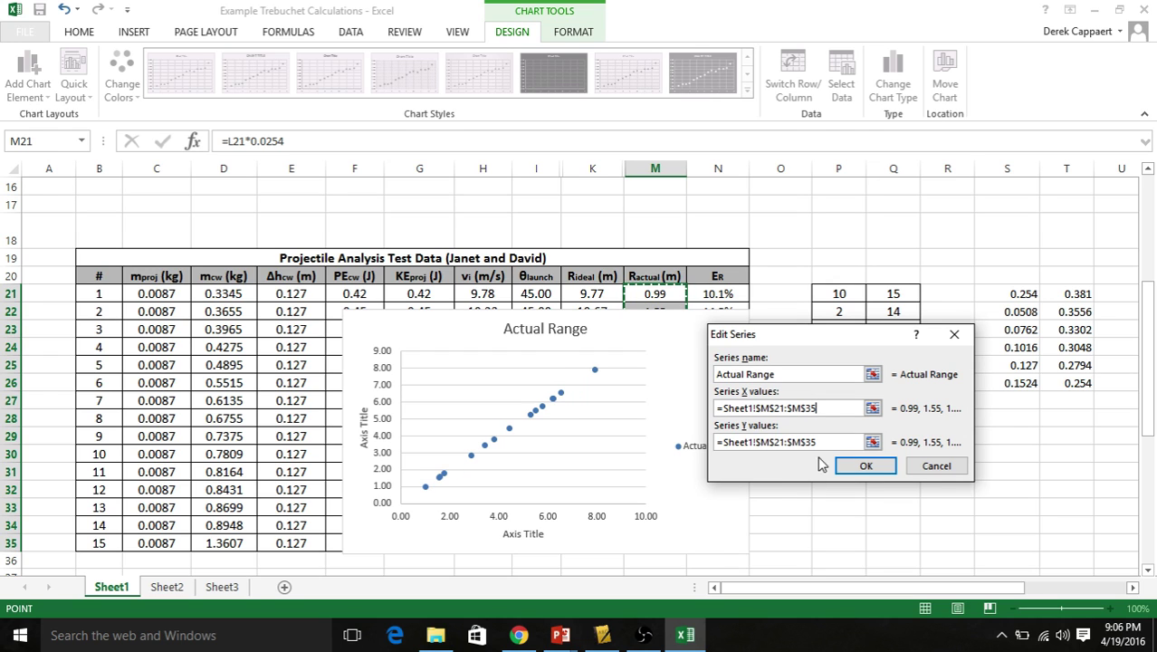
pyautogui.moveTo(820, 443); pyautogui.dragTo(726, 445)
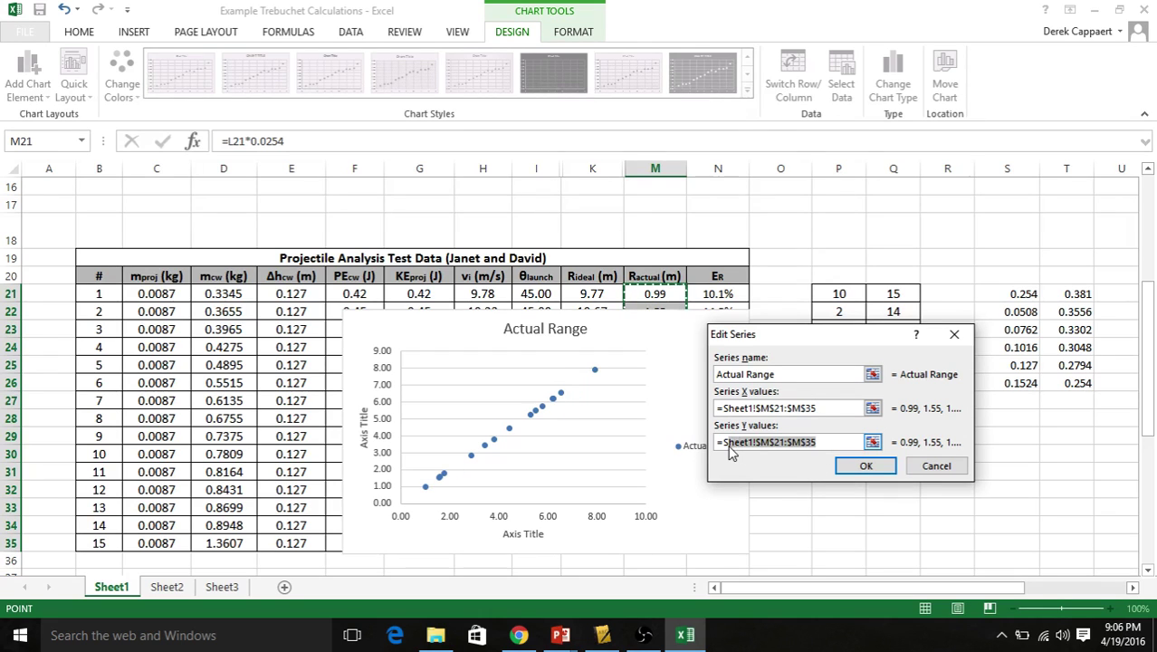
pyautogui.press('BackSpace')
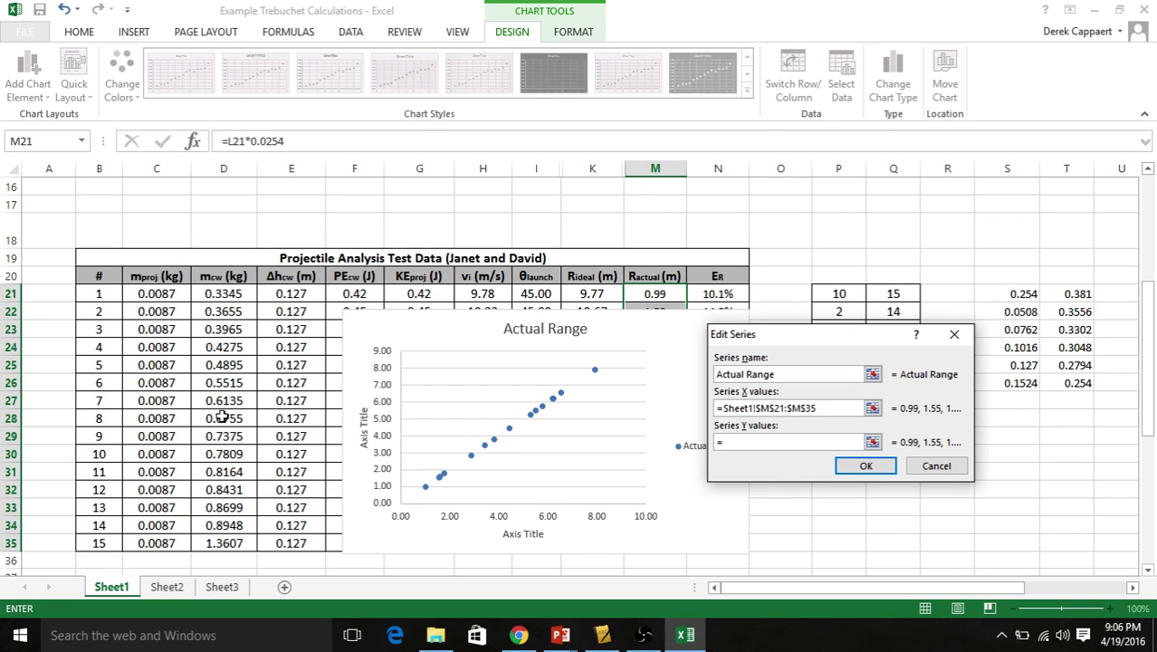
pyautogui.moveTo(236, 295); pyautogui.dragTo(225, 541)
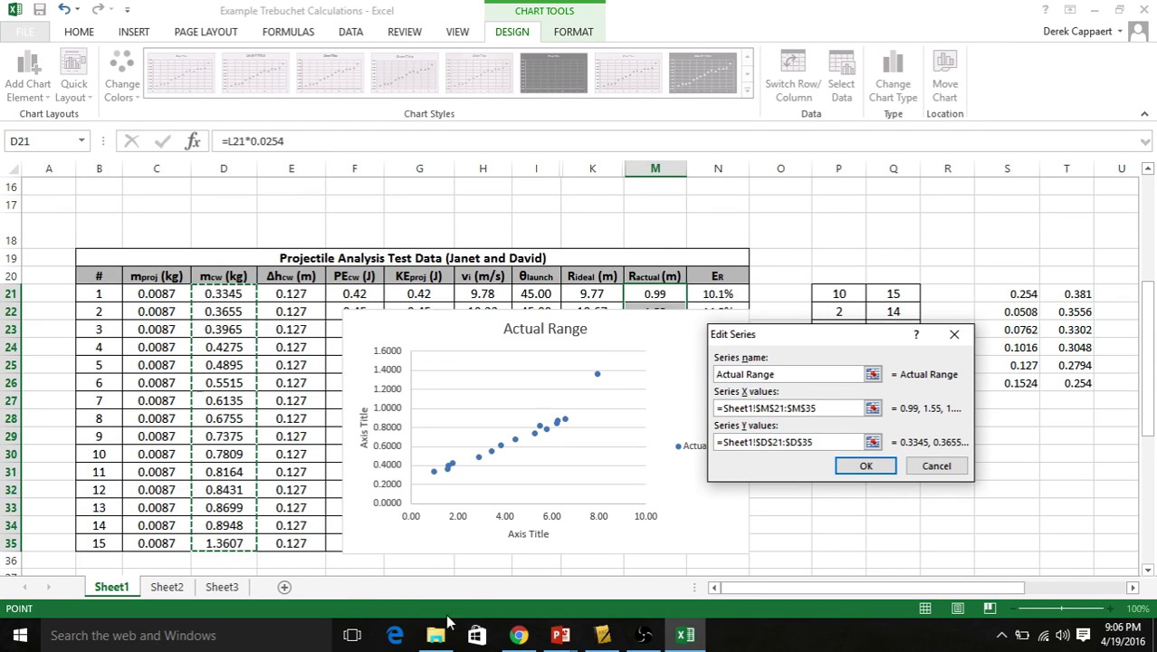
pyautogui.click(865, 465)
pyautogui.moveTo(688, 284); pyautogui.dragTo(916, 432)
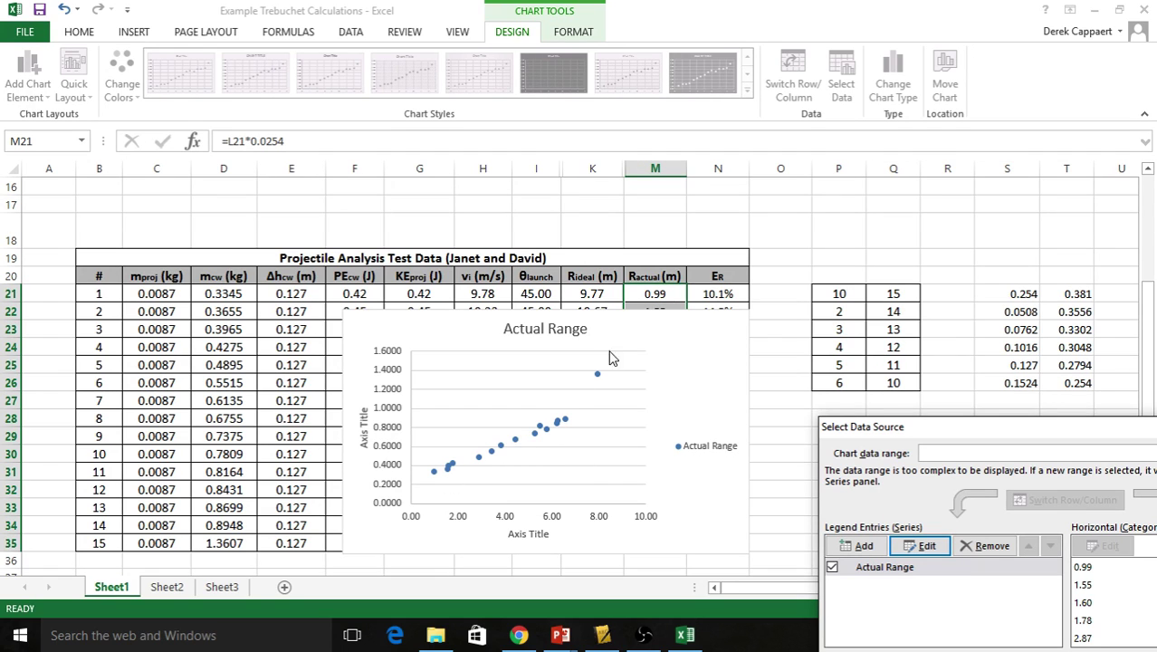
# - Add an 'Ideal Range' series with X values K21:K35 and Y values D21:D35
pyautogui.moveTo(930, 435); pyautogui.dragTo(604, 286)
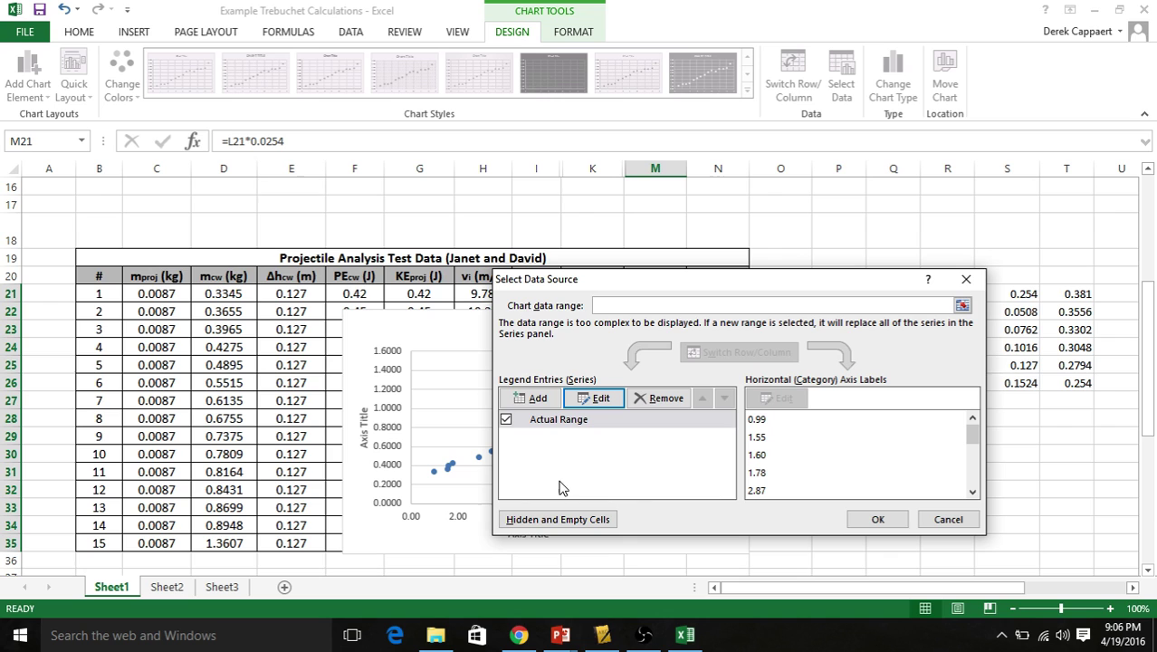
pyautogui.click(530, 400)
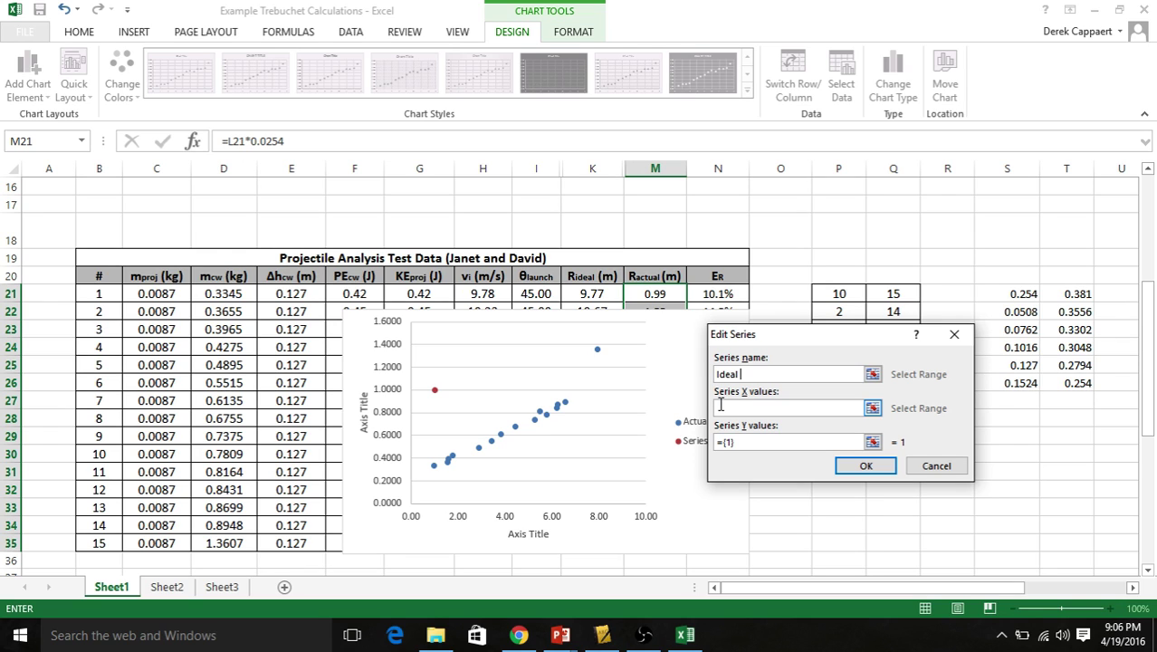
pyautogui.write('Ideal Range')
pyautogui.click(723, 406)
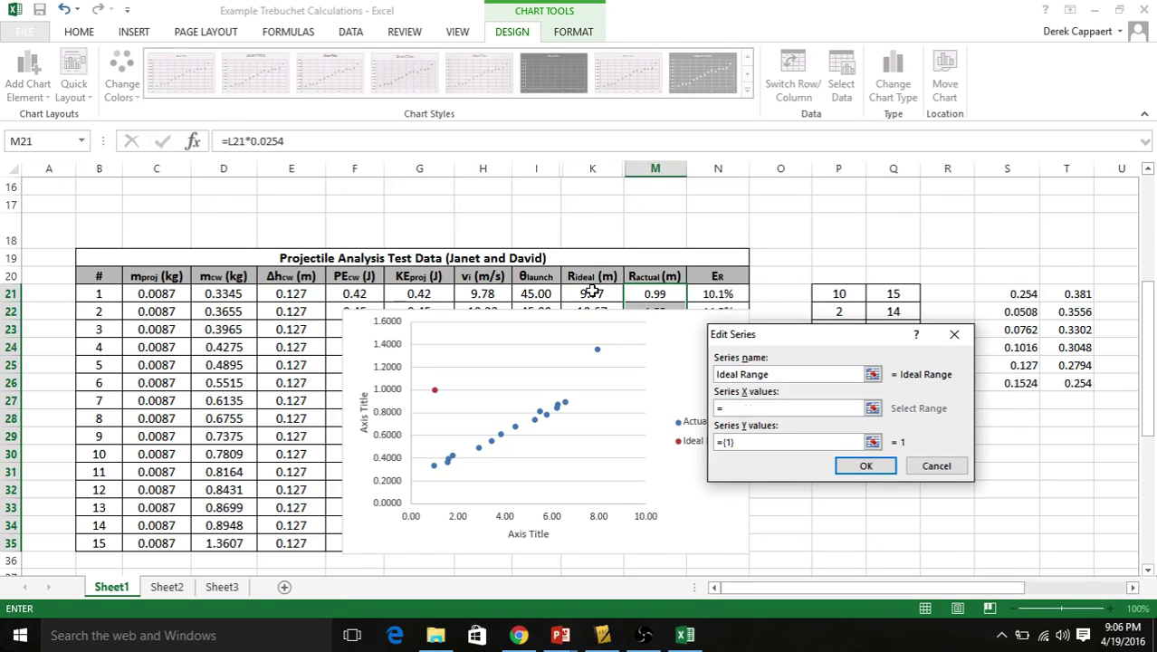
pyautogui.moveTo(591, 290); pyautogui.dragTo(604, 545)
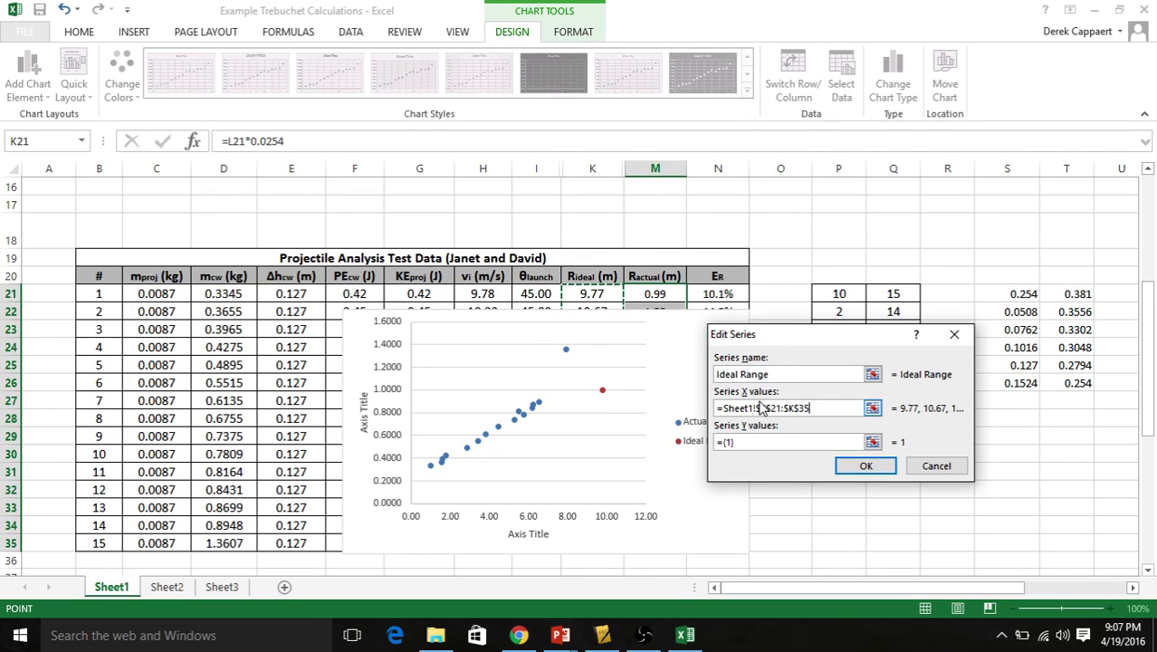
pyautogui.click(741, 442)
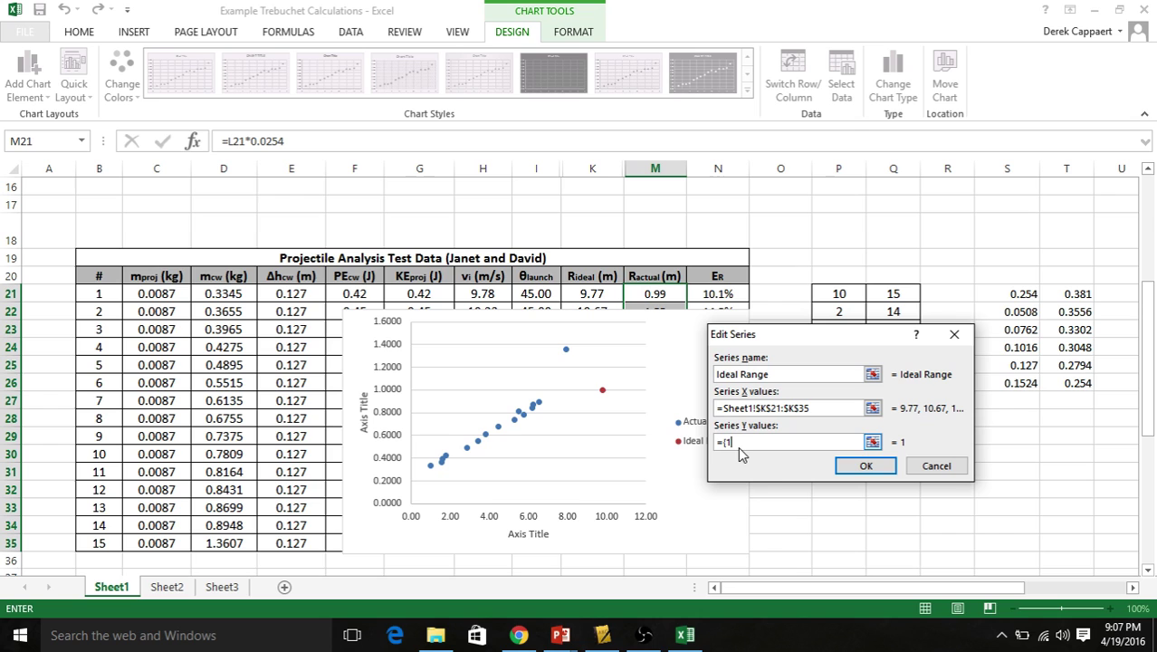
pyautogui.press('BackSpace')
pyautogui.press('BackSpace')
pyautogui.press('BackSpace')
pyautogui.moveTo(222, 294); pyautogui.dragTo(231, 543)
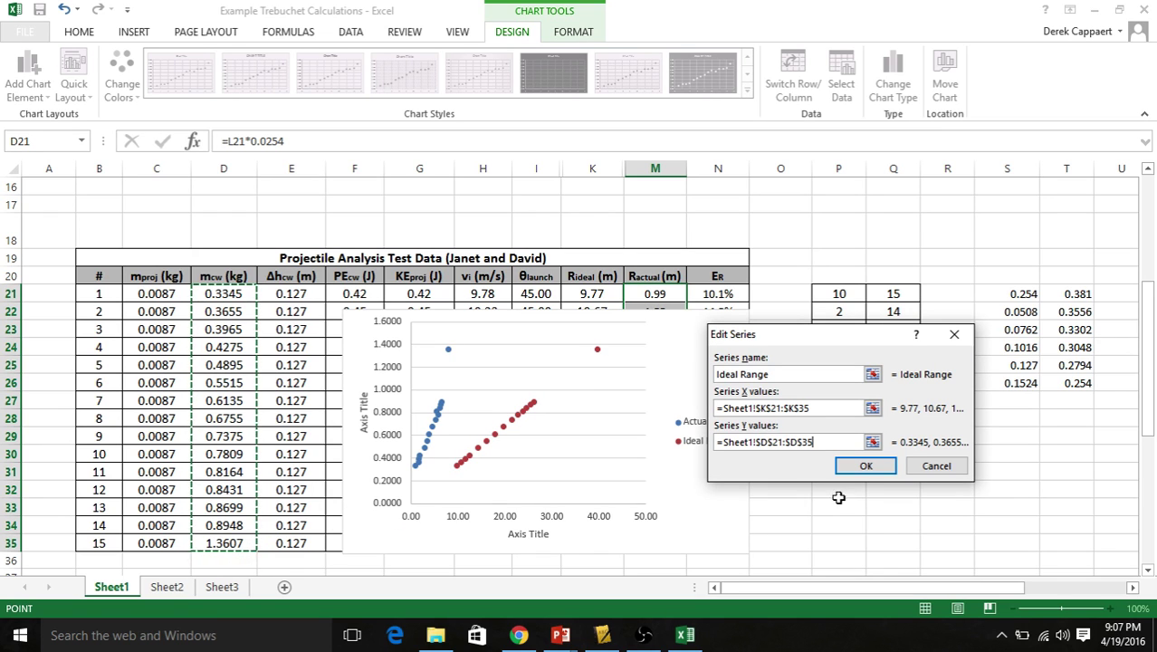
pyautogui.click(868, 466)
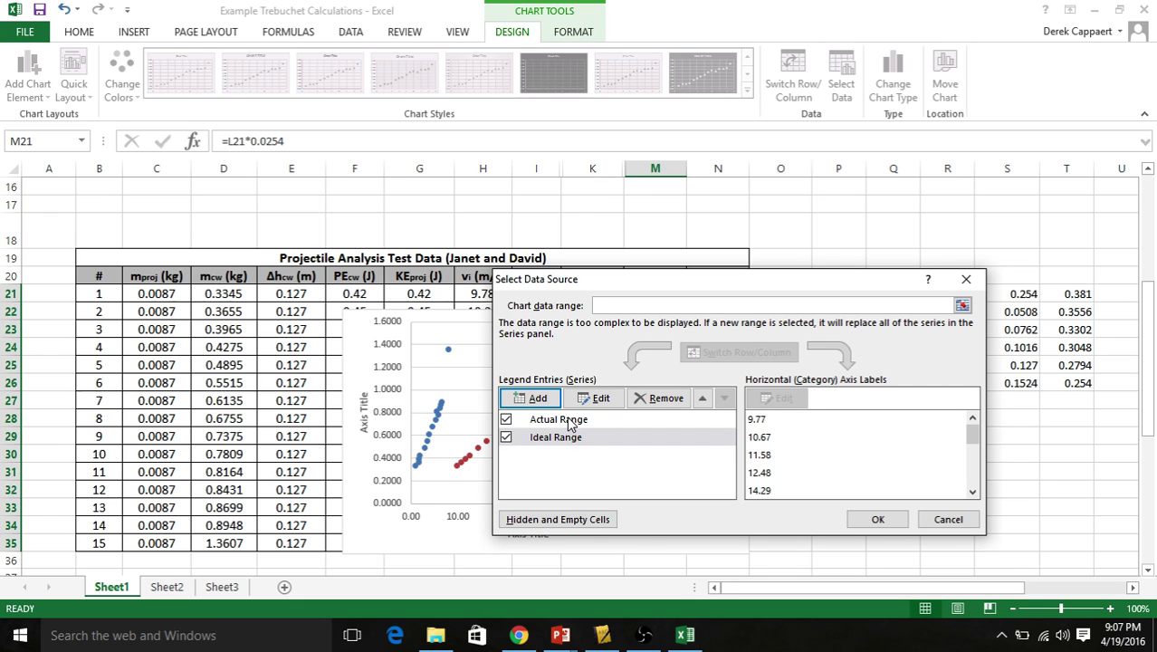
# - Review the Actual Range series, then confirm both series in Select Data Source
pyautogui.click(571, 421)
pyautogui.click(595, 398)
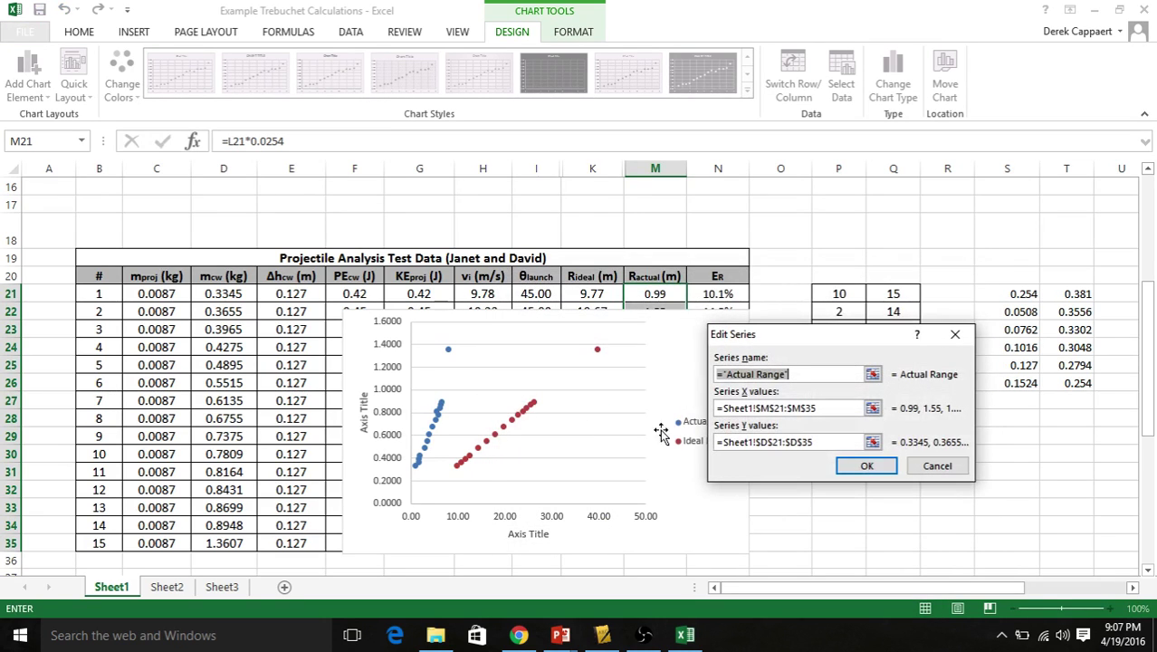
pyautogui.click(759, 409)
pyautogui.click(867, 465)
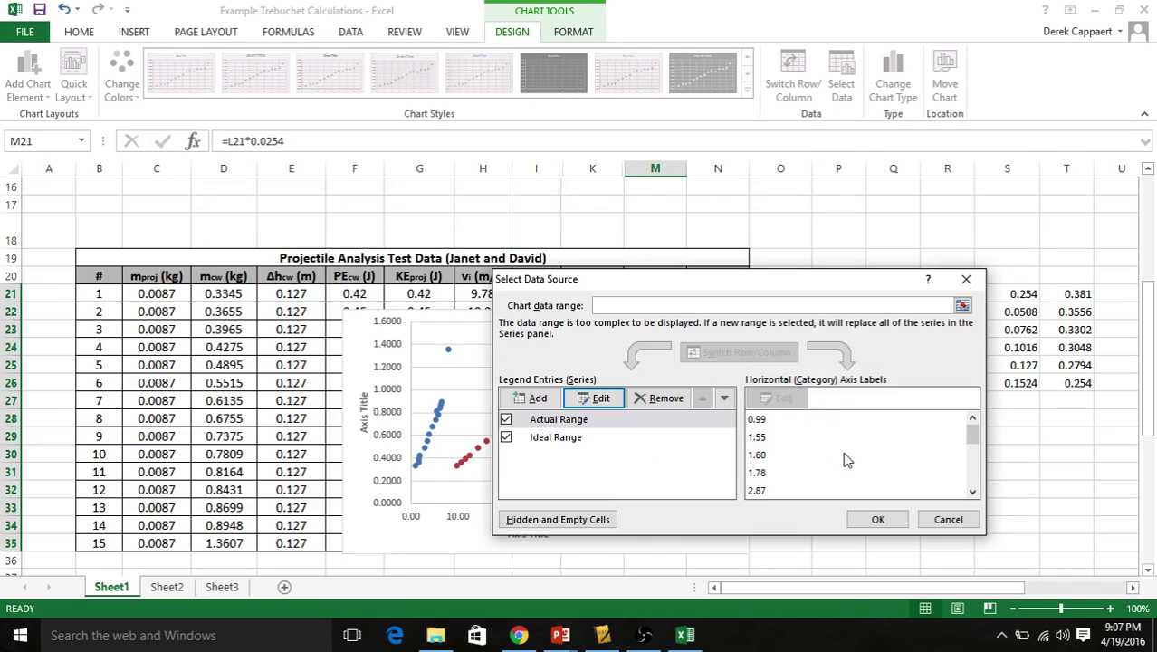
pyautogui.click(878, 518)
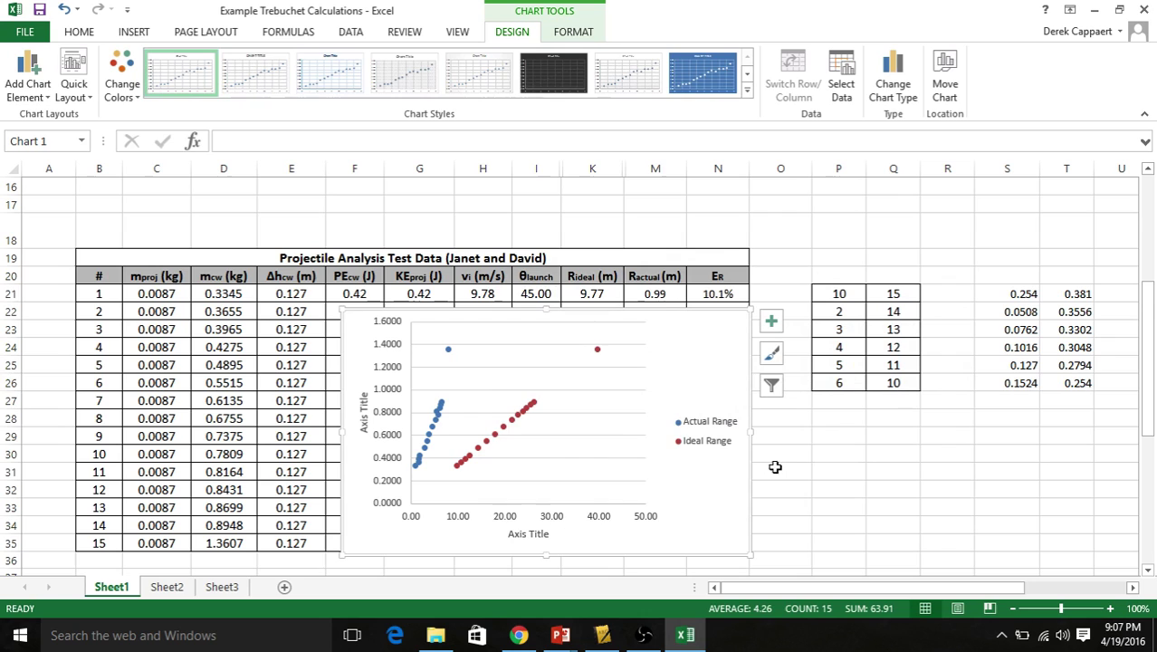
# - Add a linear trendline to the Actual Range data series
pyautogui.rightClick(534, 410)
pyautogui.press('Escape')
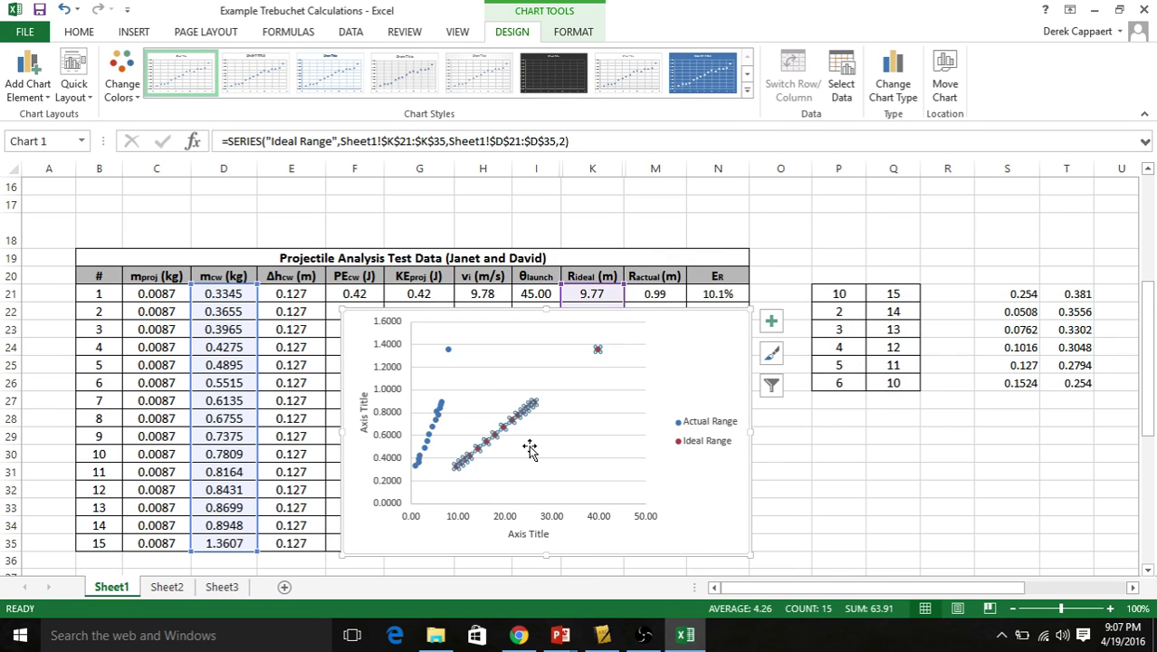
pyautogui.click(600, 466)
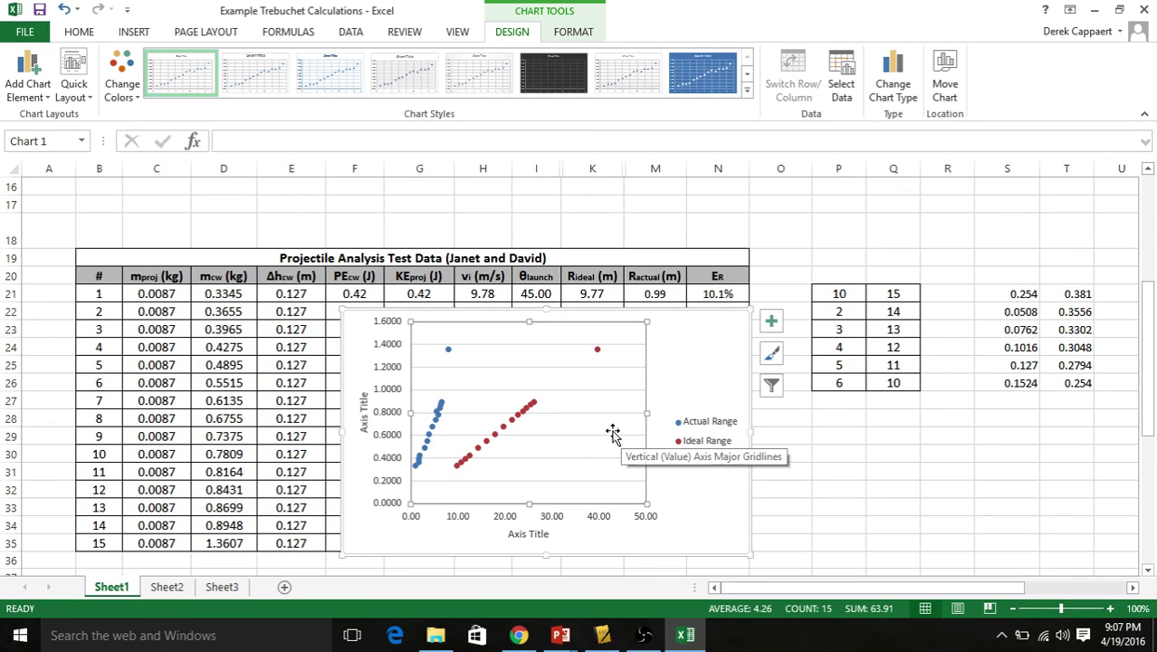
pyautogui.click(448, 351)
pyautogui.rightClick(448, 352)
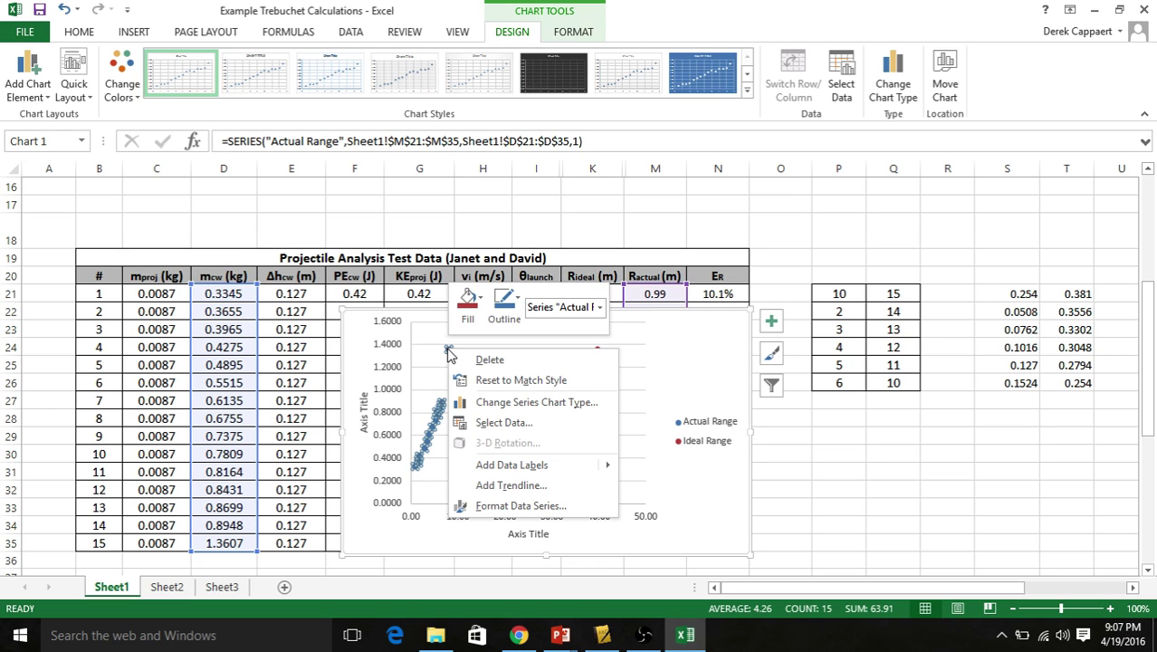
pyautogui.click(511, 486)
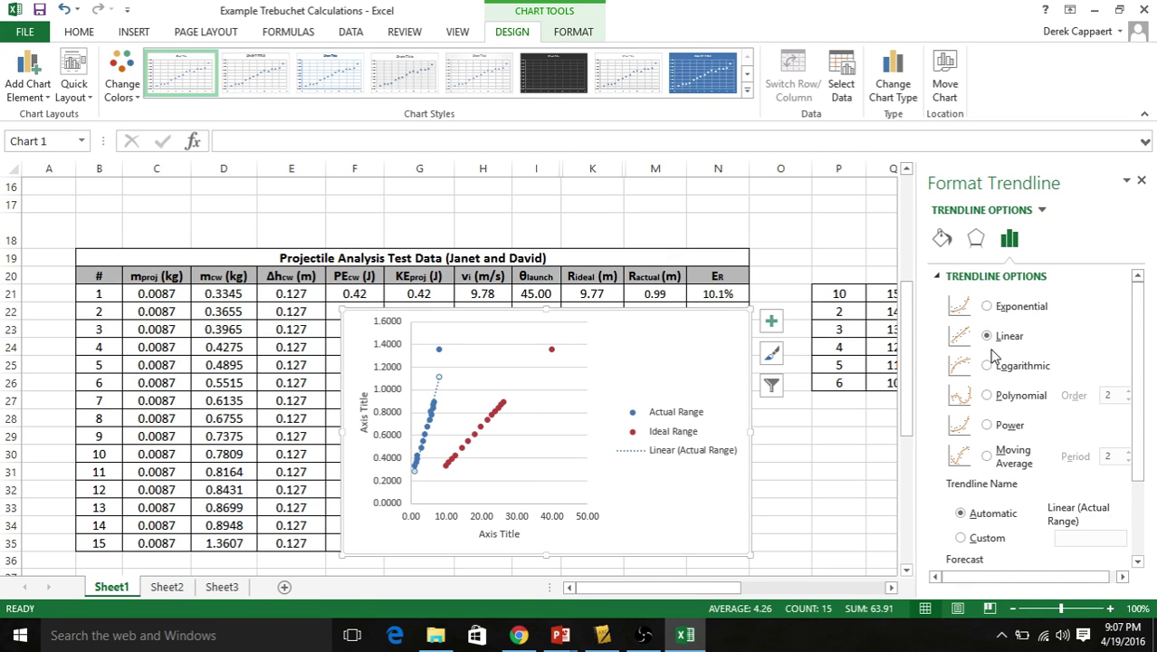
# - Show the trendline equation y = 0.1198x + 0.1667 and move it clear of the points
pyautogui.moveTo(1136, 337); pyautogui.dragTo(1151, 465)
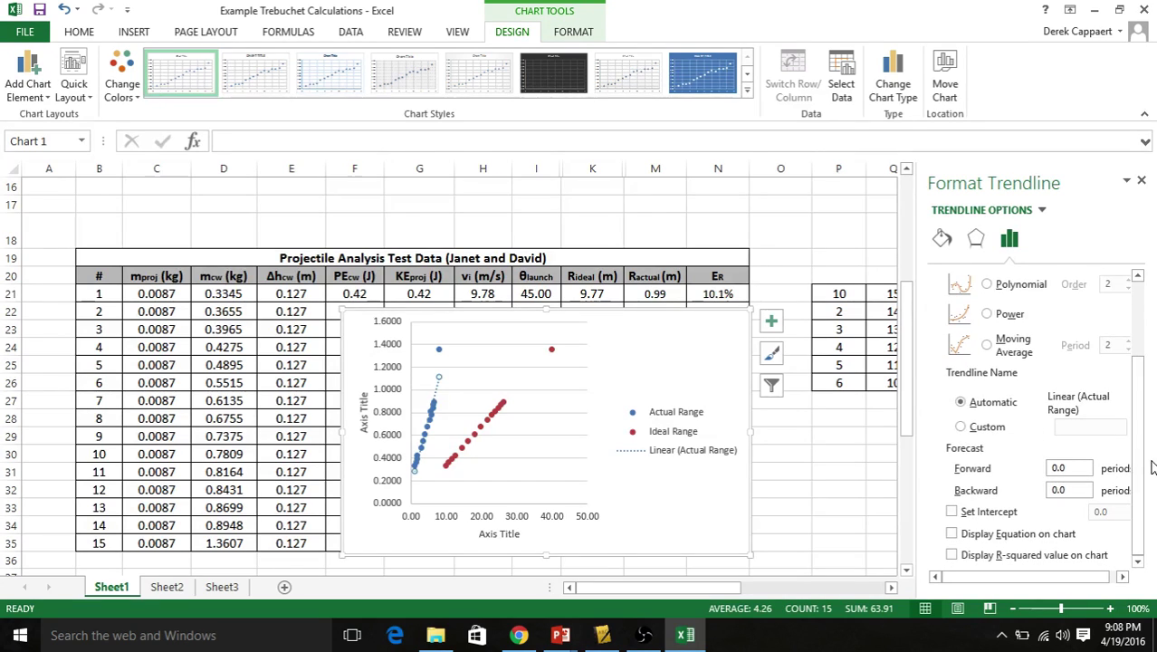
pyautogui.click(952, 535)
pyautogui.click(860, 539)
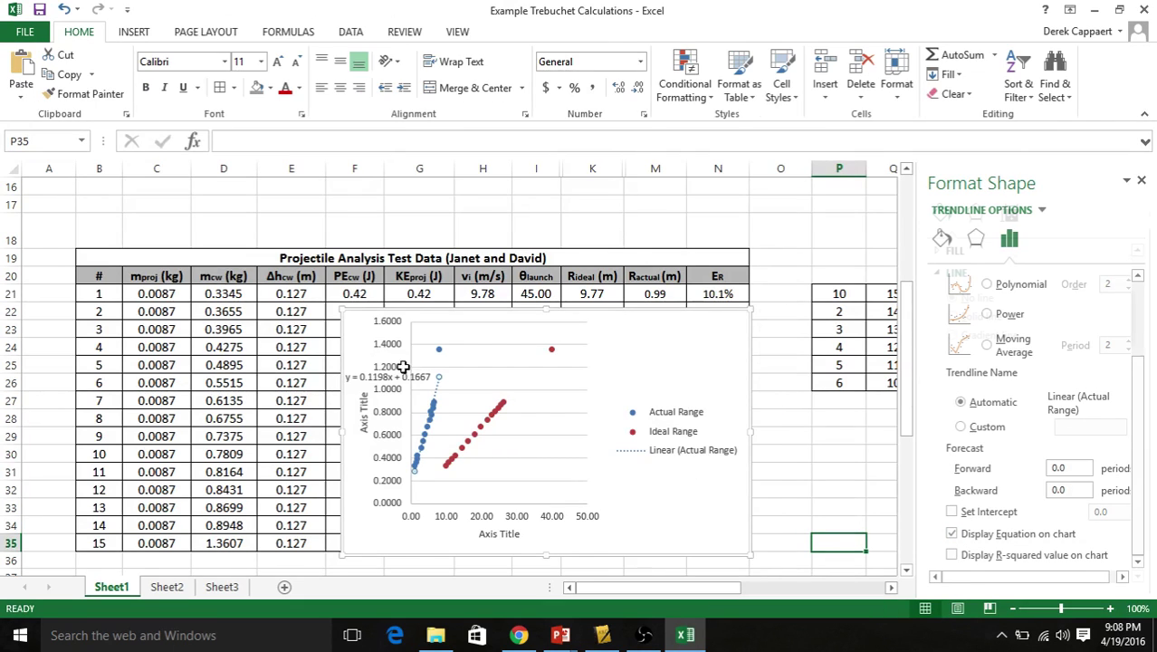
pyautogui.click(403, 377)
pyautogui.moveTo(403, 377); pyautogui.dragTo(498, 335)
pyautogui.click(701, 353)
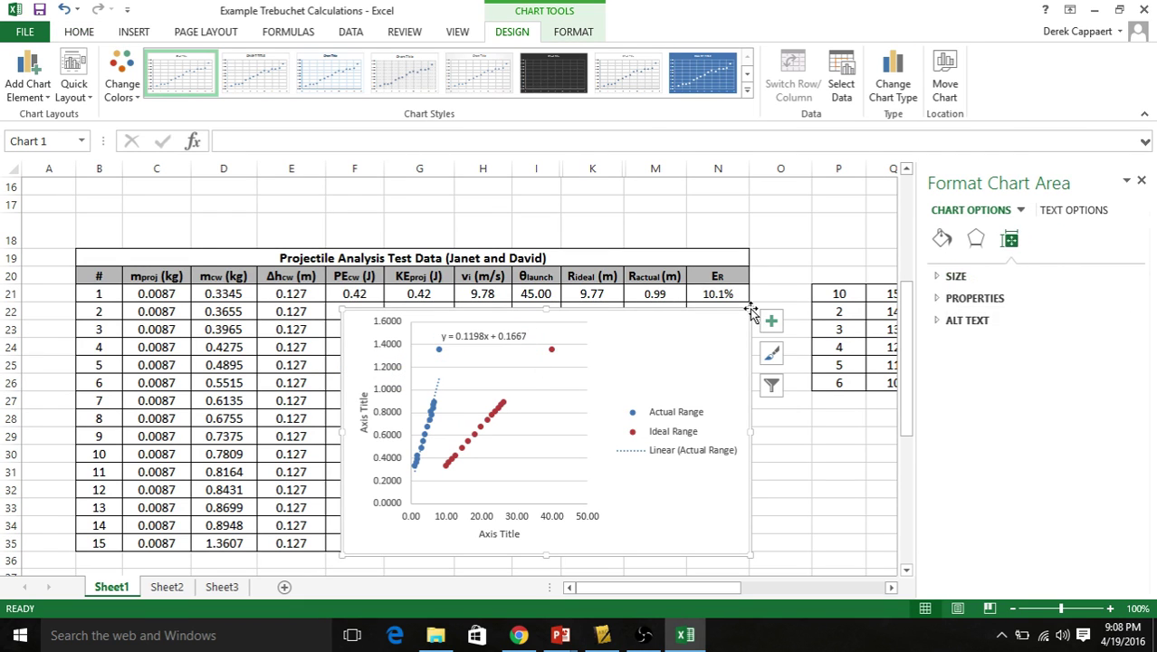
# - Enlarge the chart and place it below the data table
pyautogui.moveTo(750, 308); pyautogui.dragTo(831, 237)
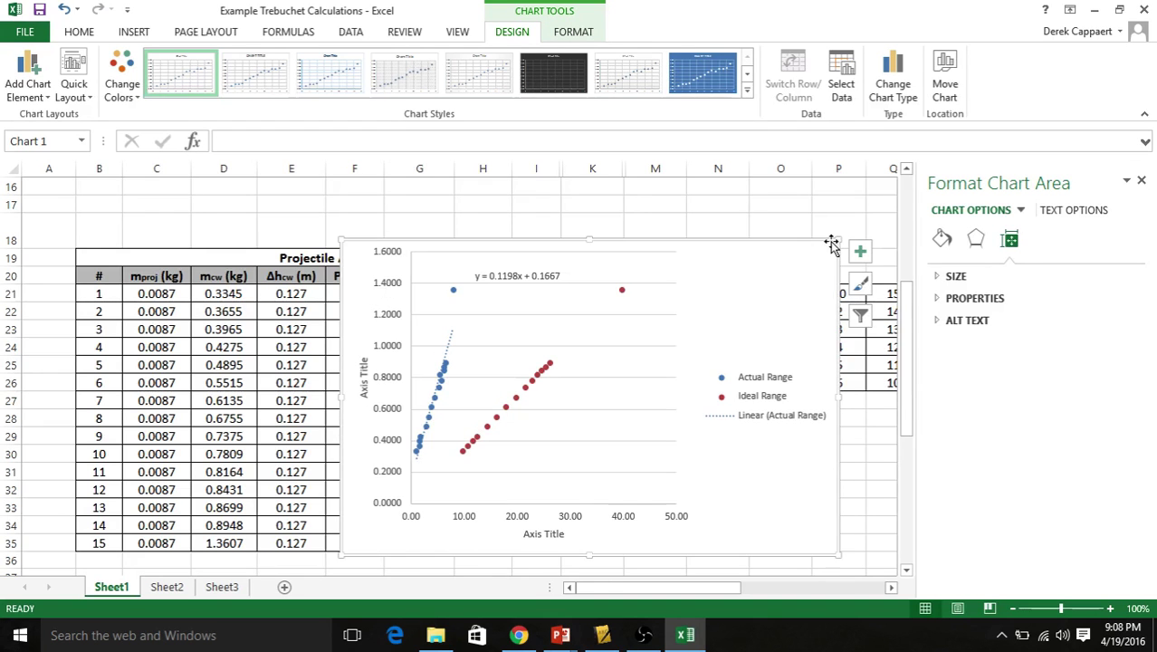
pyautogui.scroll(-2, 795, 308)
pyautogui.scroll(-2, 791, 340)
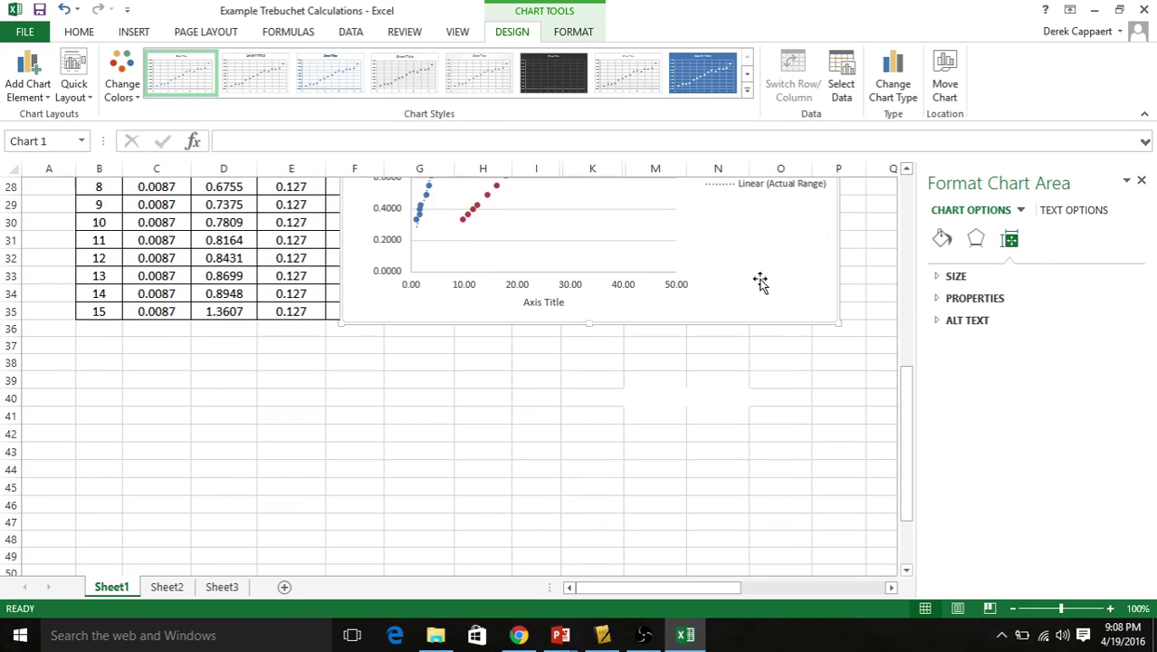
pyautogui.moveTo(760, 279); pyautogui.dragTo(633, 489)
pyautogui.scroll(-2, 633, 489)
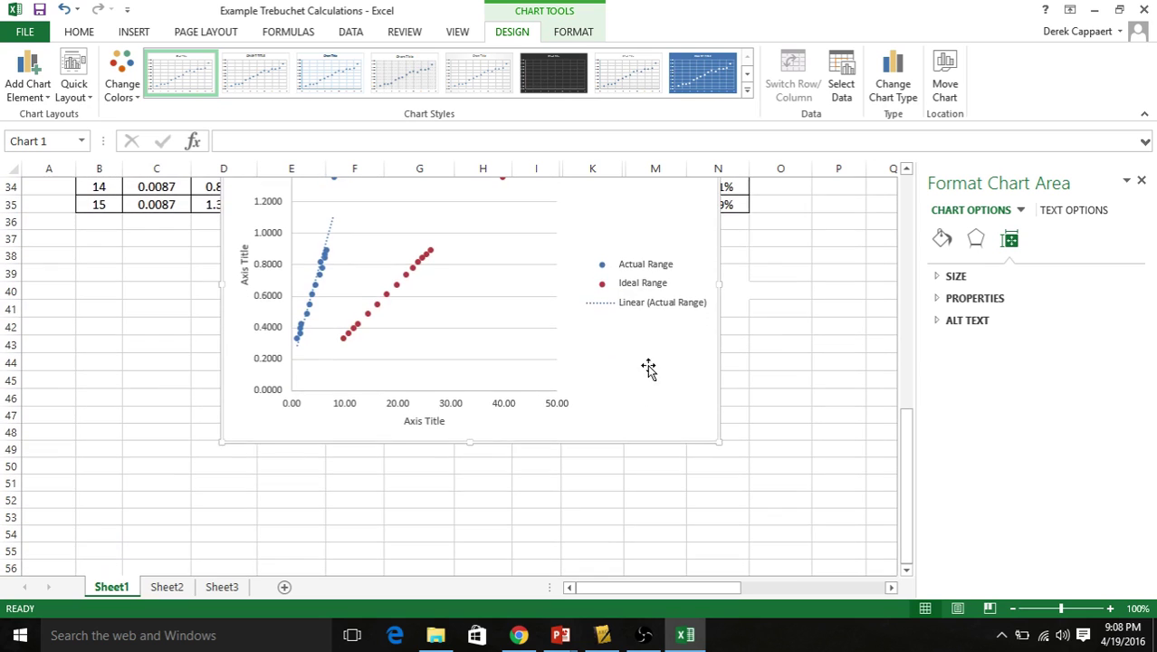
pyautogui.moveTo(651, 368); pyautogui.dragTo(508, 471)
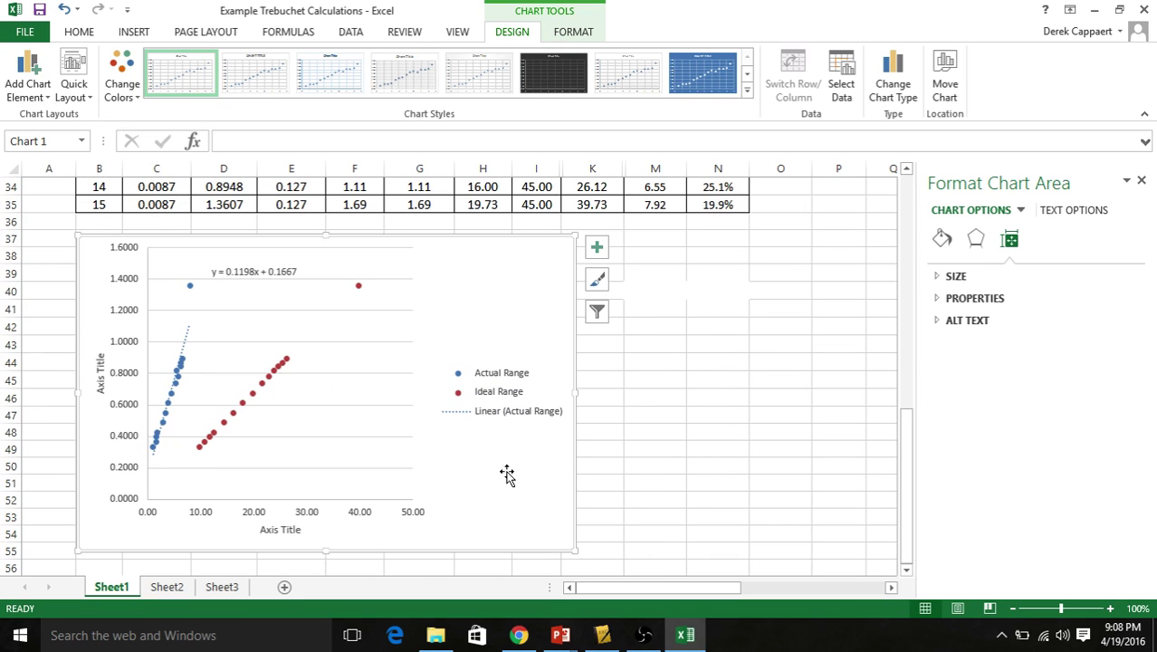
# - Edit the trendline label to read mcw = 0.1198*Range + 0.1667
pyautogui.click(258, 272)
pyautogui.click(221, 268)
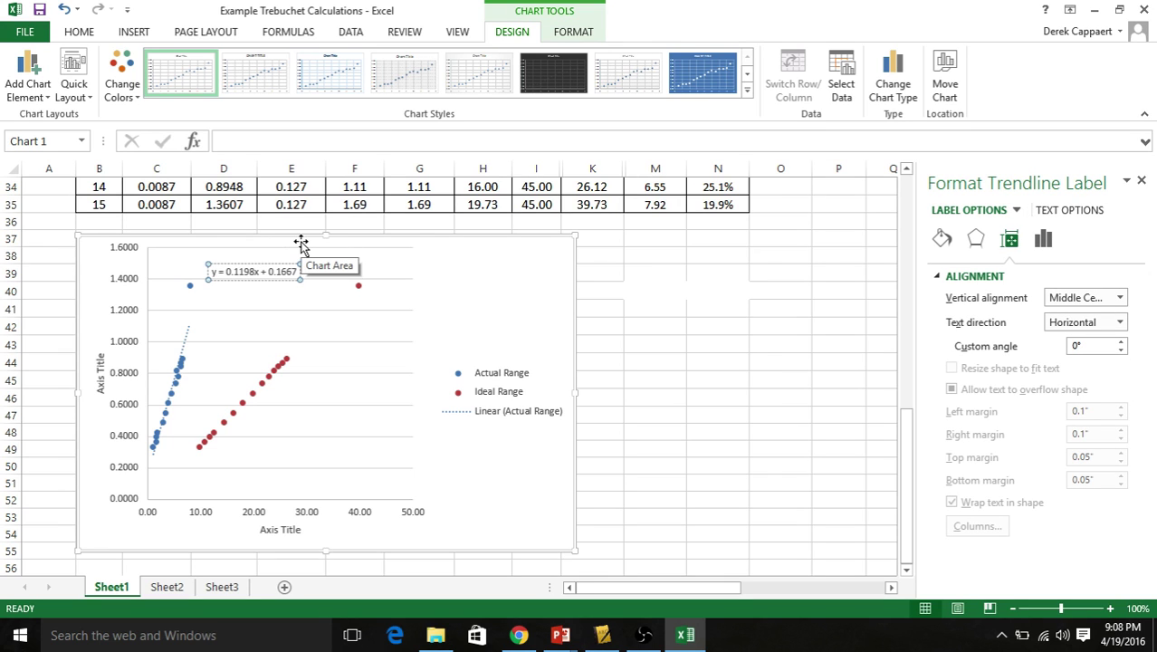
pyautogui.press('BackSpace')
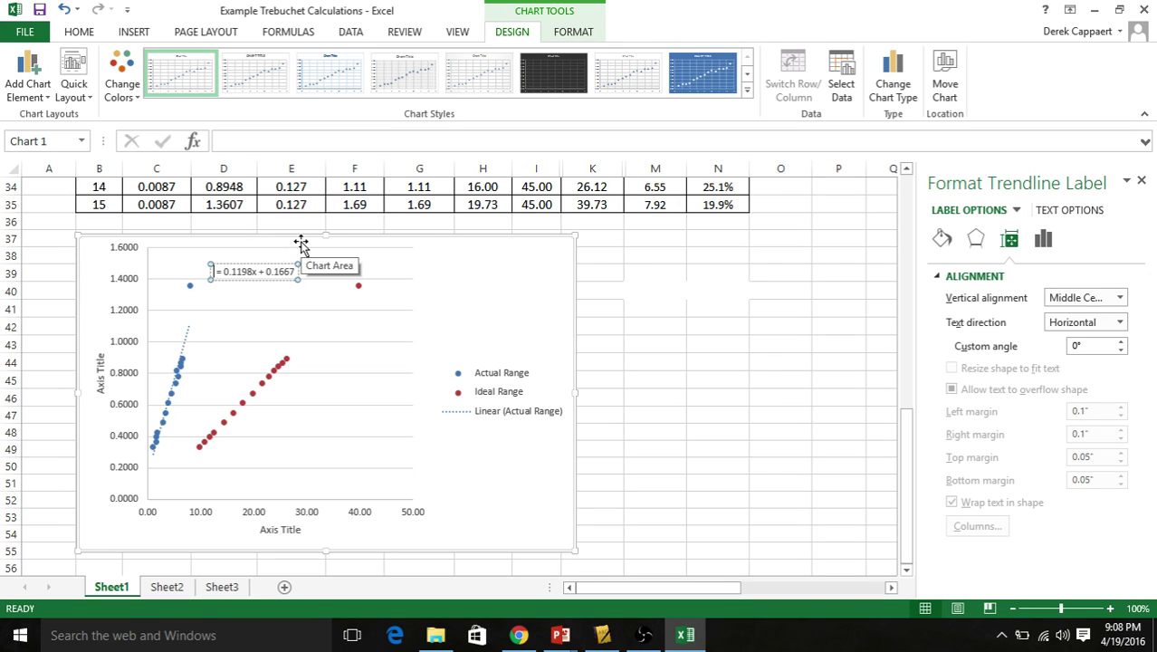
pyautogui.write('counter')
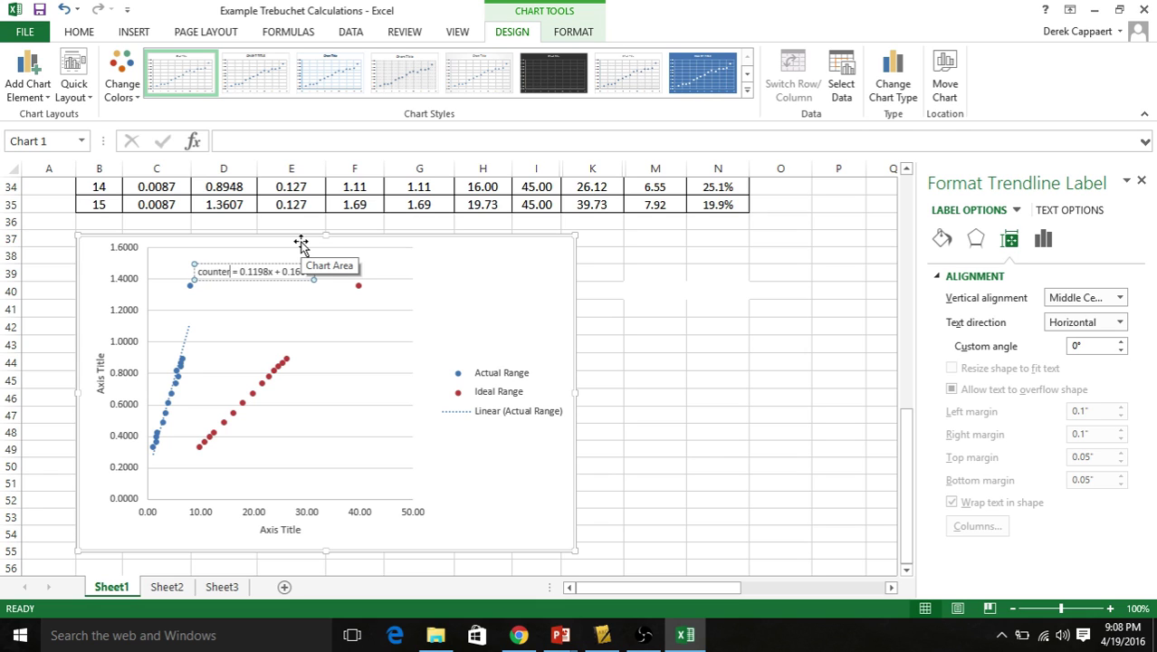
pyautogui.press('BackSpace')
pyautogui.press('BackSpace')
pyautogui.press('BackSpace')
pyautogui.press('BackSpace')
pyautogui.press('BackSpace')
pyautogui.press('BackSpace')
pyautogui.press('BackSpace')
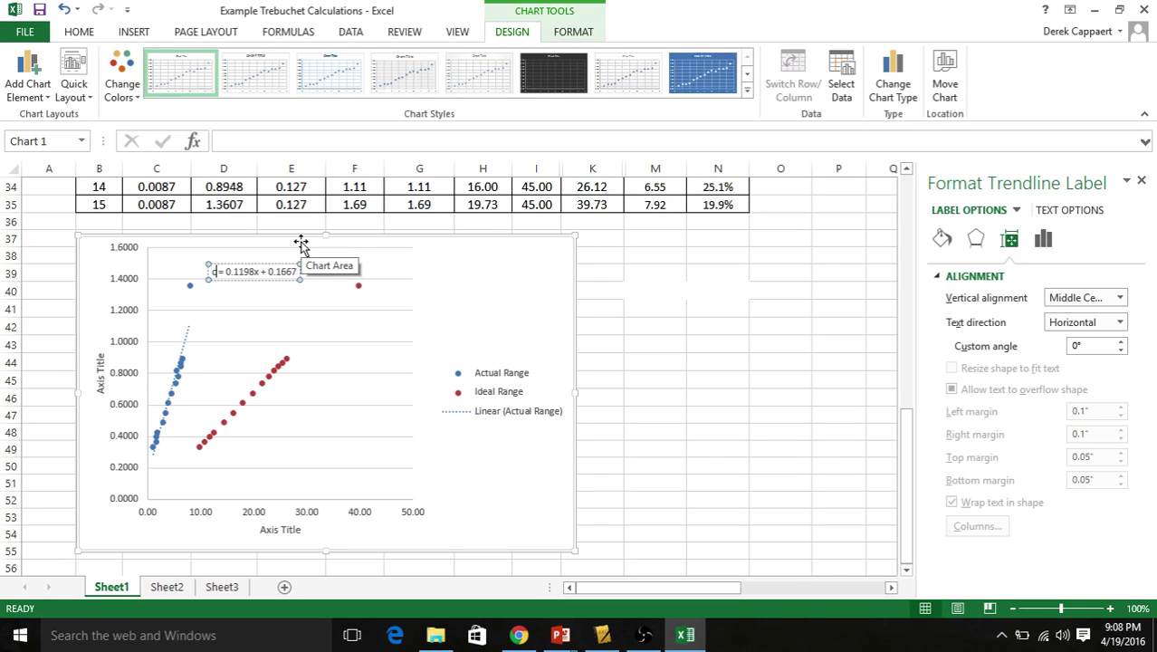
pyautogui.write('m ')
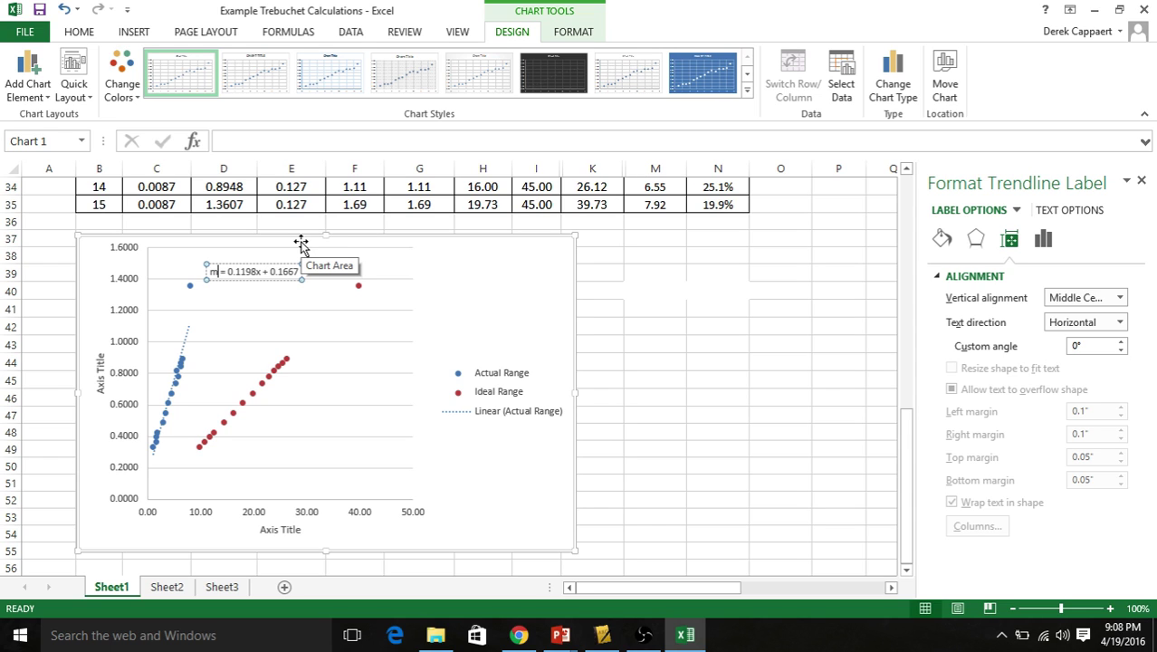
pyautogui.write('cw')
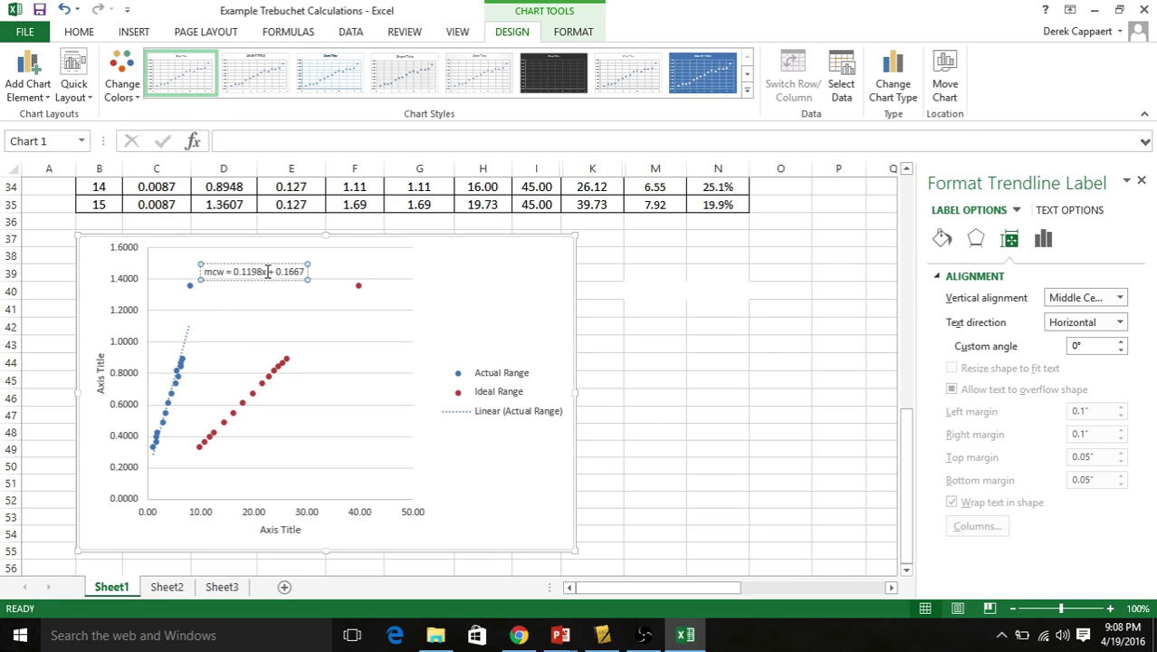
pyautogui.press('BackSpace')
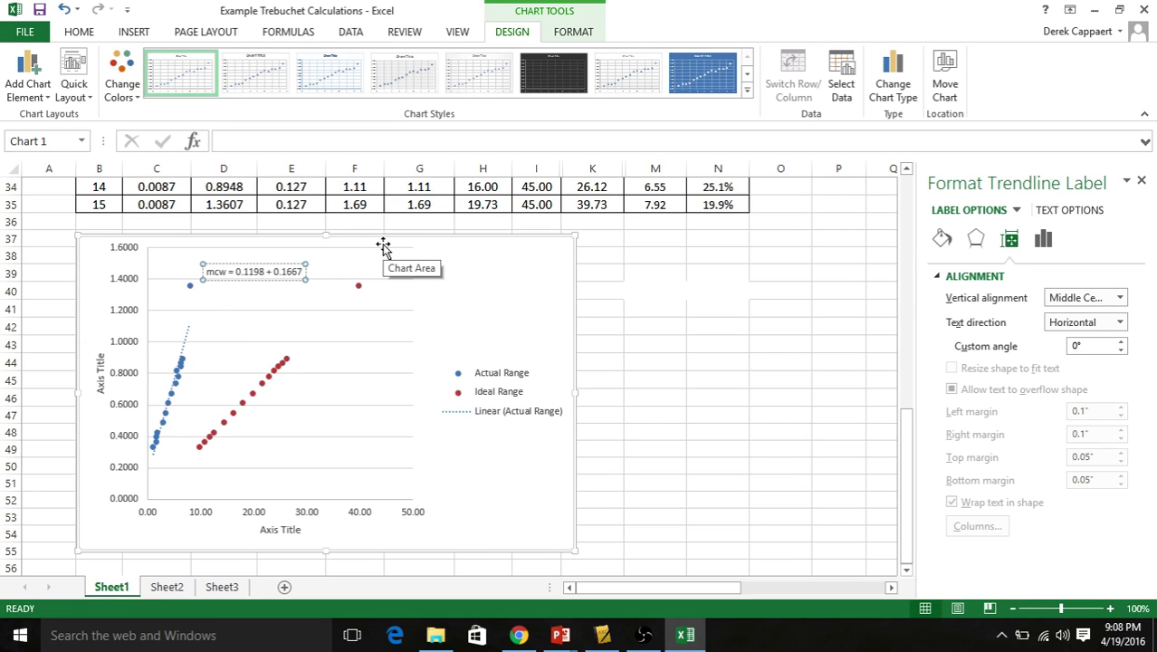
pyautogui.write('Range')
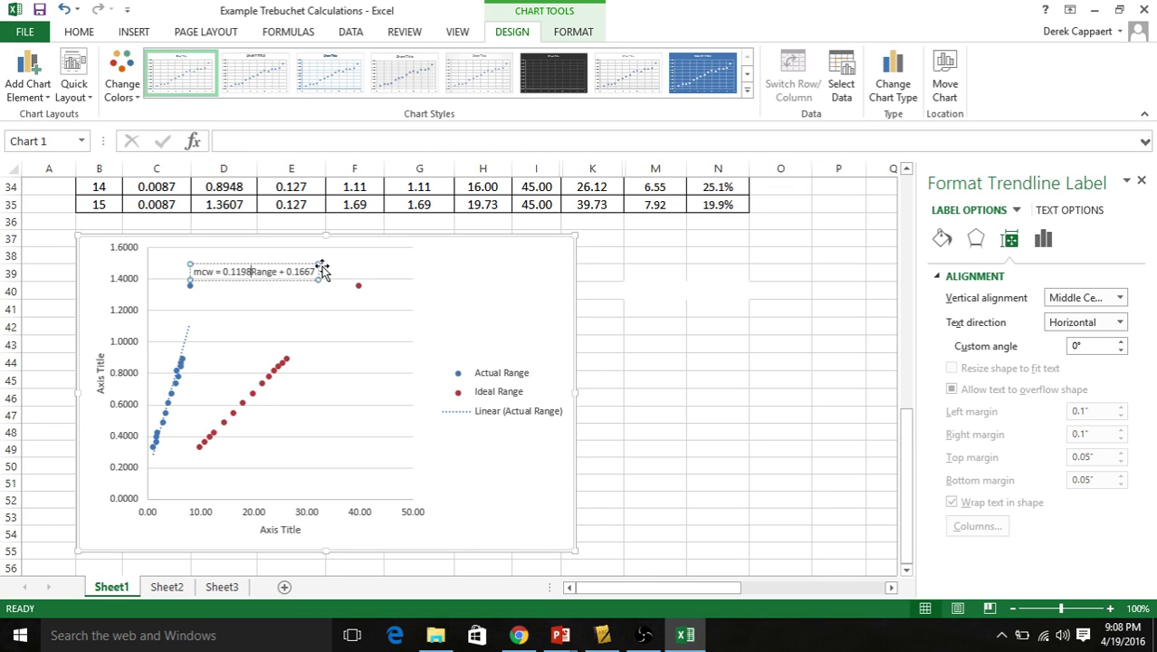
pyautogui.write('*')
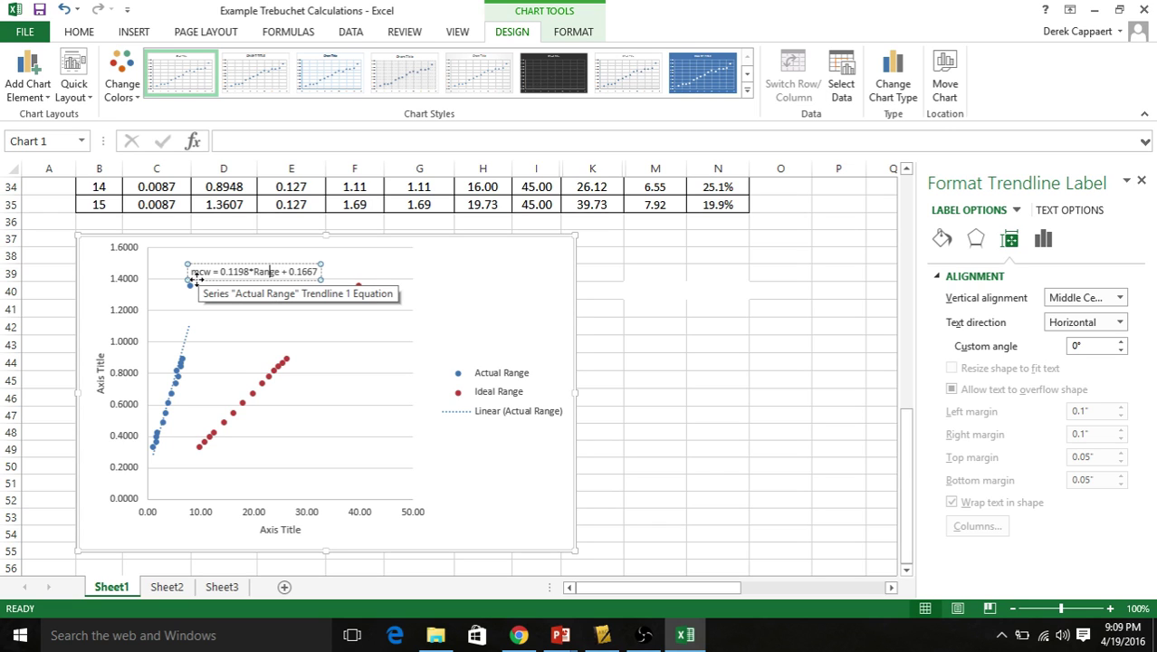
pyautogui.moveTo(260, 271)
pyautogui.mouseDown()
pyautogui.moveTo(266, 290)
pyautogui.moveTo(249, 297)
pyautogui.moveTo(253, 256)
pyautogui.mouseUp()
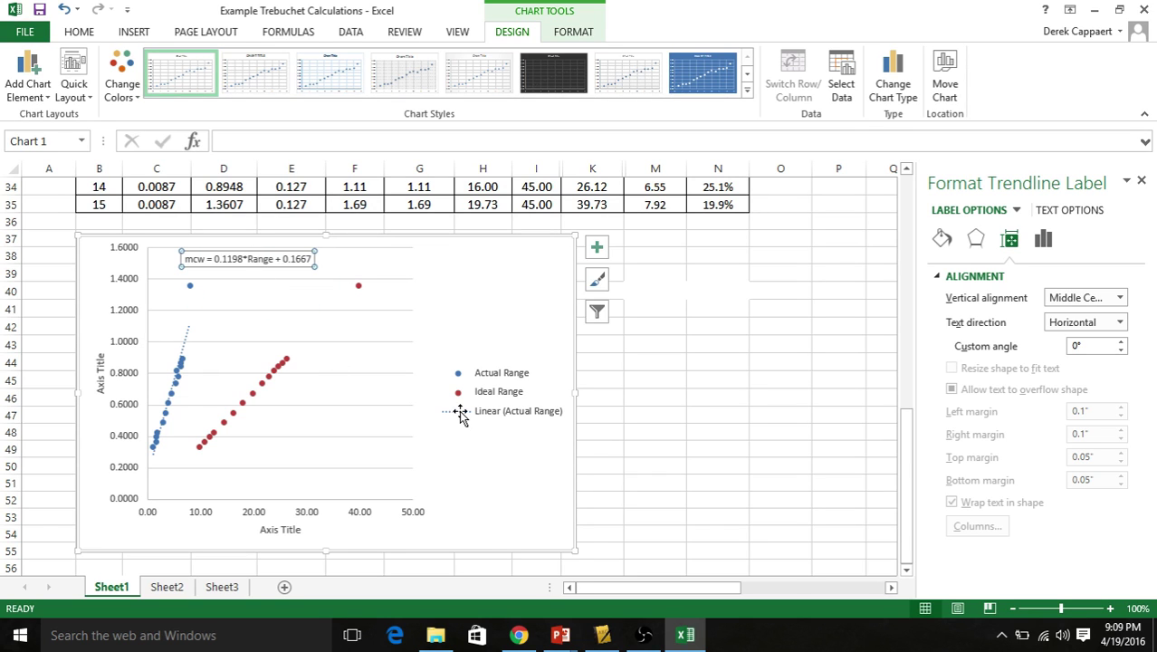
# - Add a chart title placeholder above the chart
pyautogui.scroll(1, 360, 307)
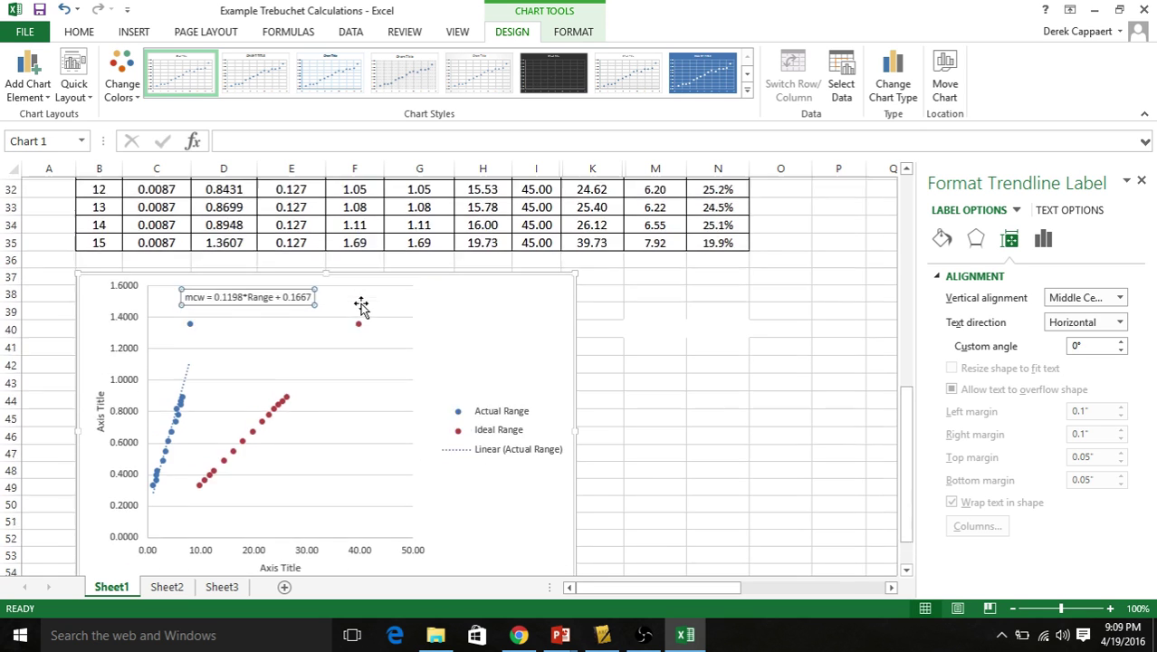
pyautogui.scroll(-1, 360, 306)
pyautogui.click(421, 258)
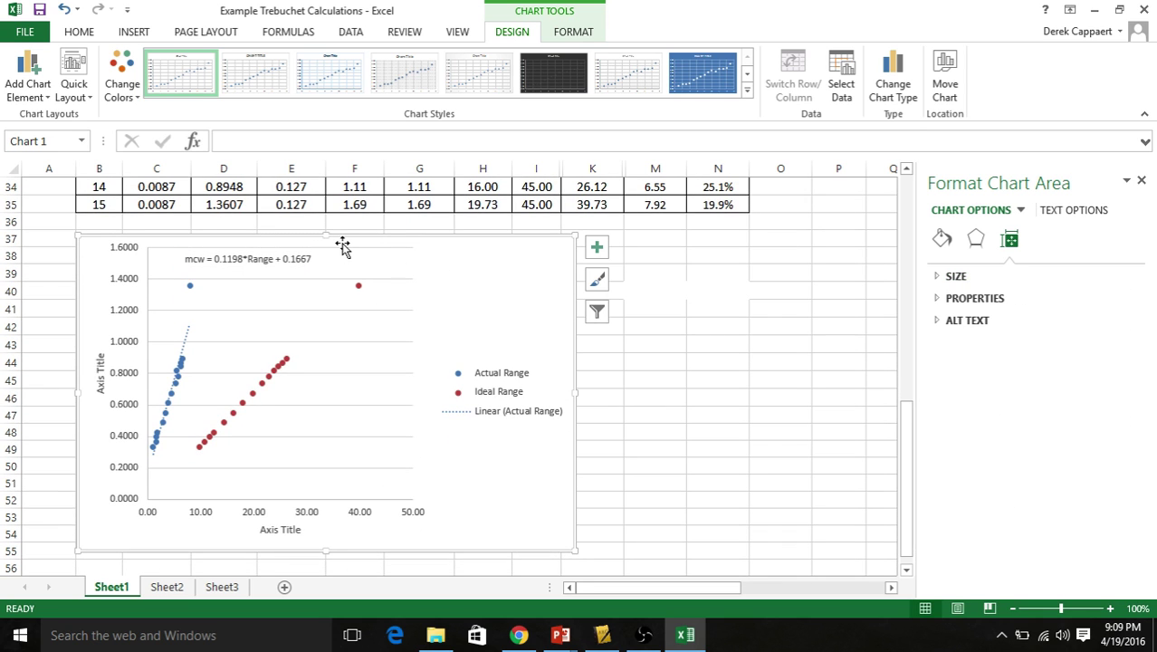
pyautogui.click(51, 94)
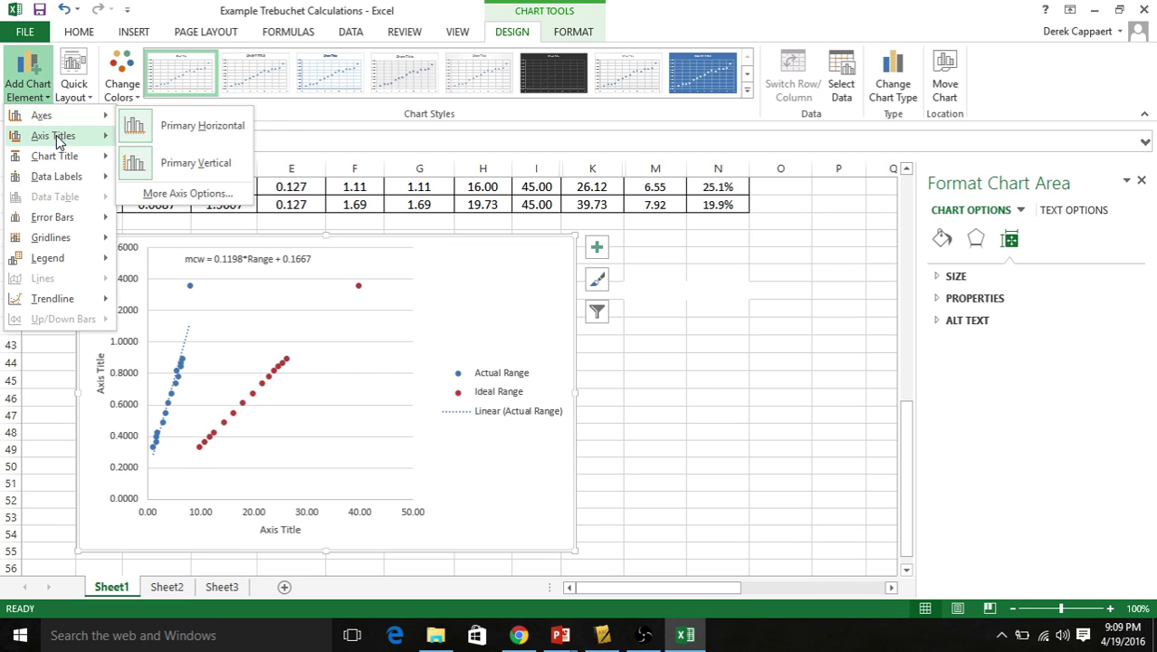
pyautogui.moveTo(58, 140)
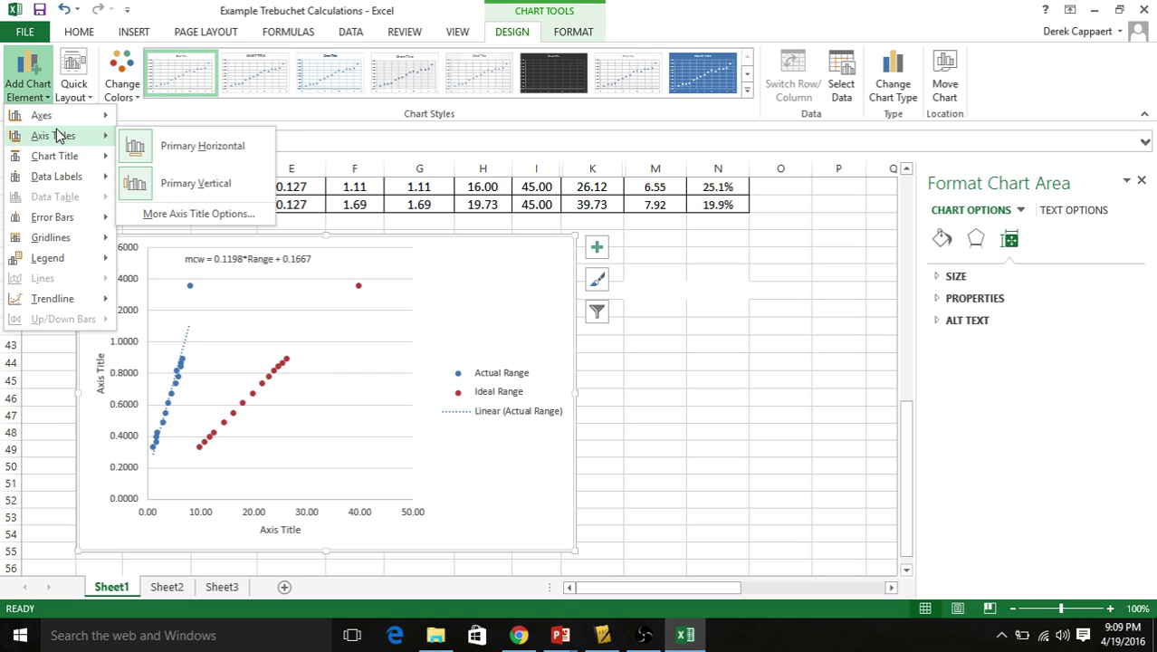
pyautogui.moveTo(56, 117)
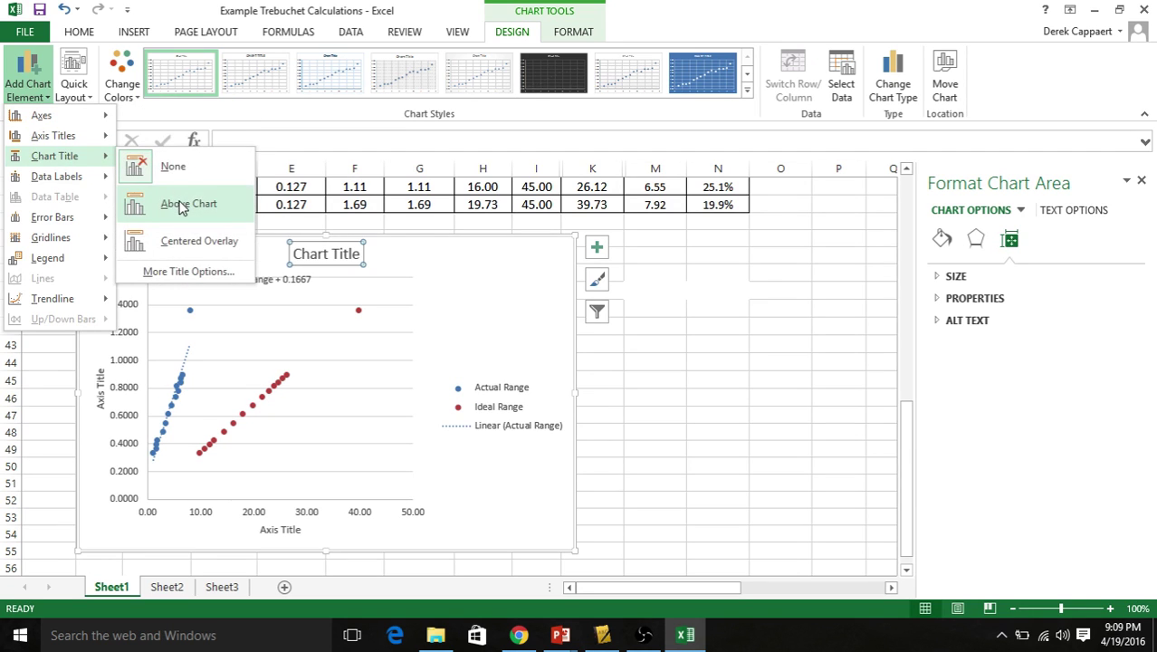
pyautogui.click(181, 207)
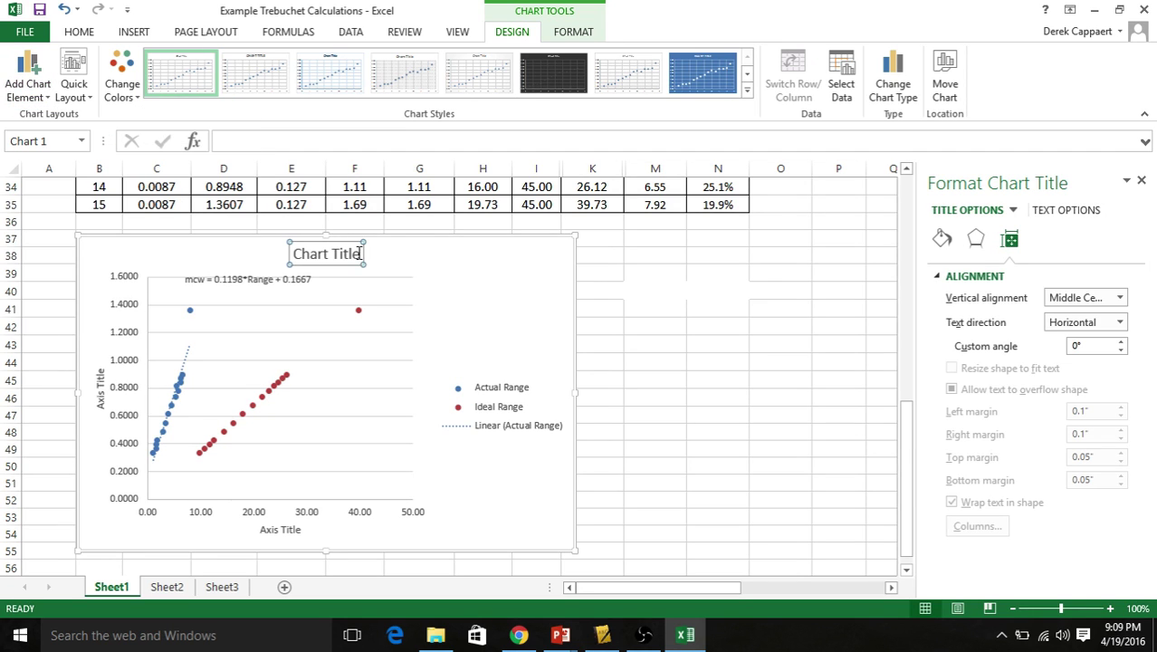
# - Replace the title placeholder with 'Range vs Counterweight Mass'
pyautogui.moveTo(358, 253); pyautogui.dragTo(303, 255)
pyautogui.write('Rn')
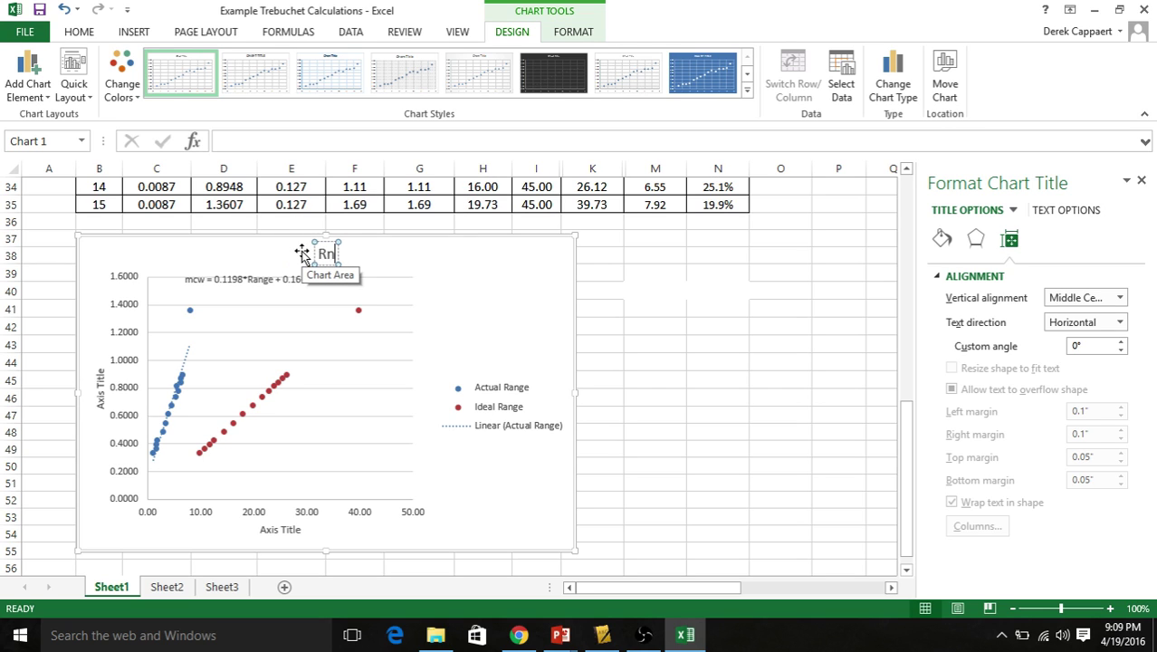
pyautogui.press('BackSpace')
pyautogui.write('ange')
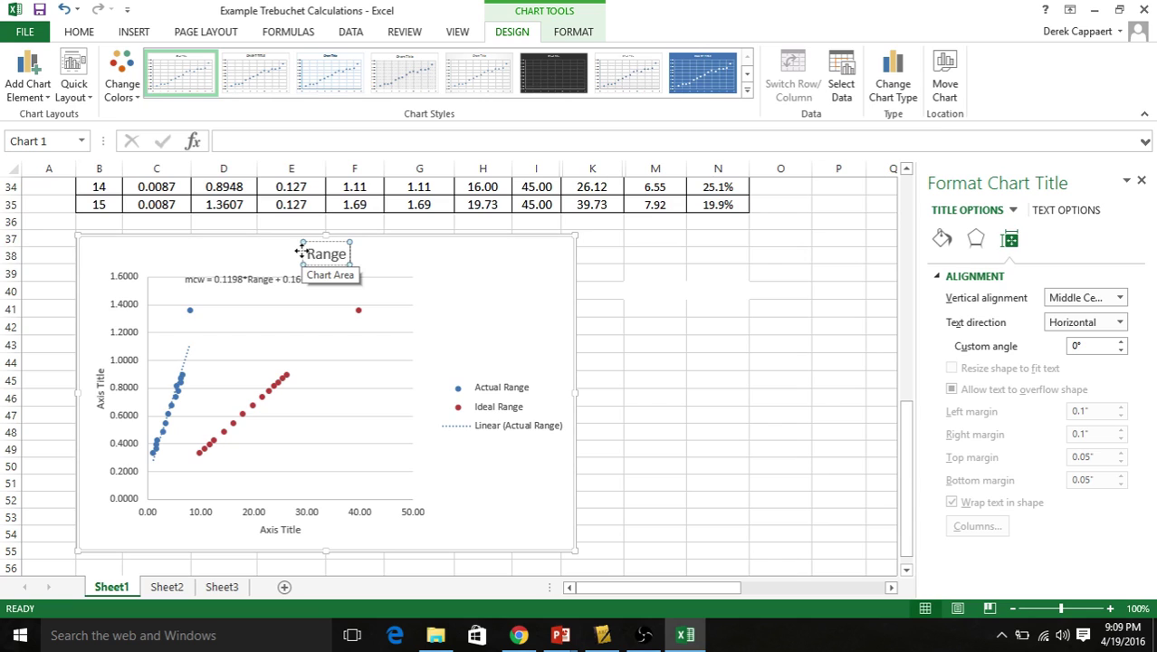
pyautogui.write(' vs C')
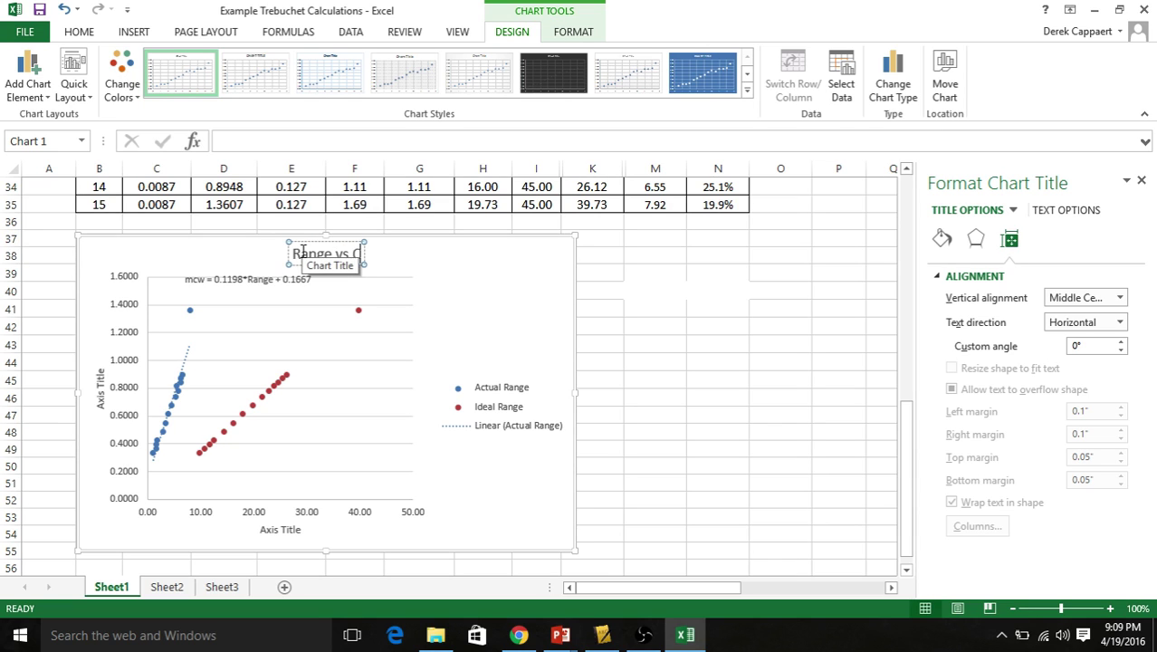
pyautogui.write('ounter')
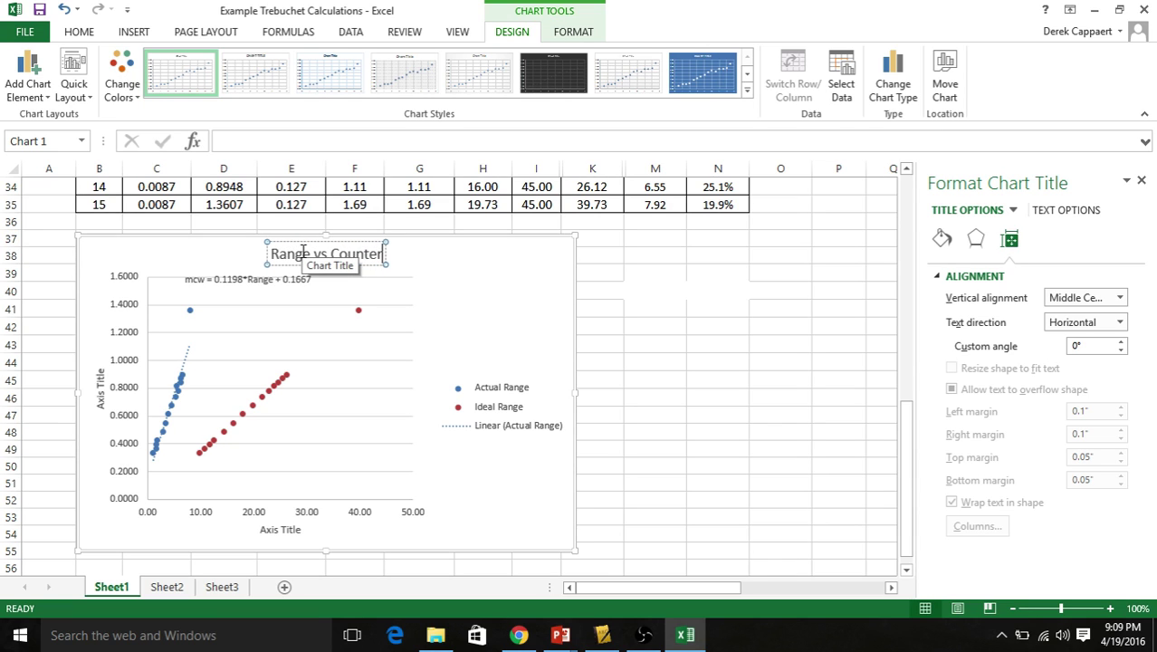
pyautogui.write('weight Mass')
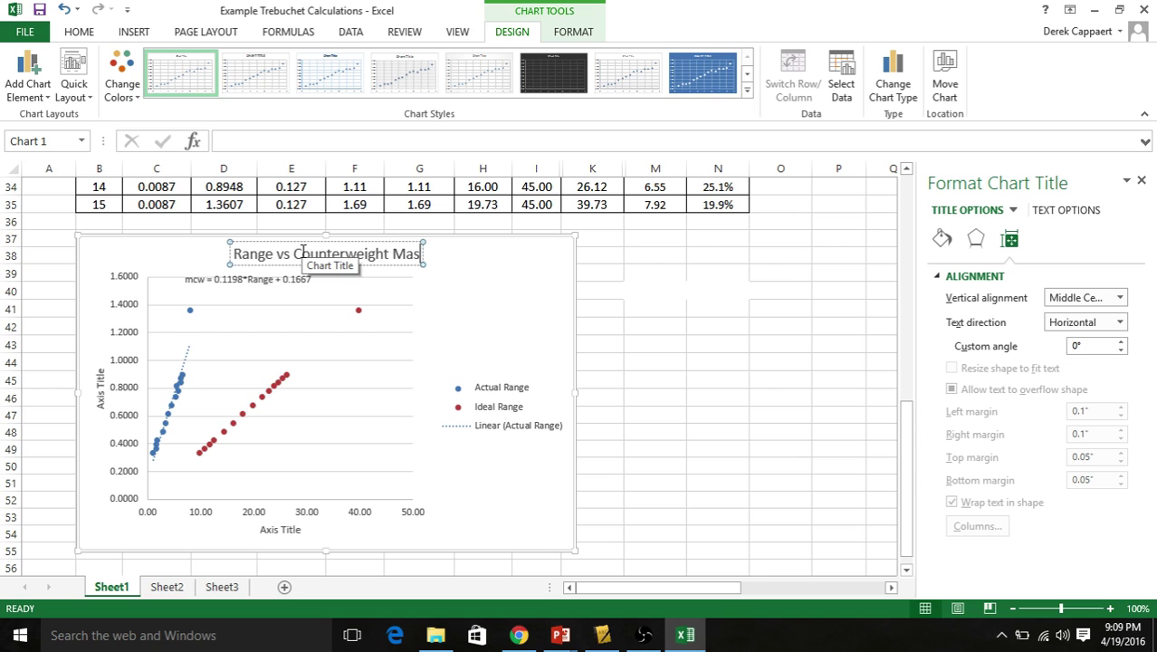
# - Title the horizontal axis 'Range (m)'
pyautogui.click(299, 531)
pyautogui.moveTo(299, 532); pyautogui.dragTo(260, 530)
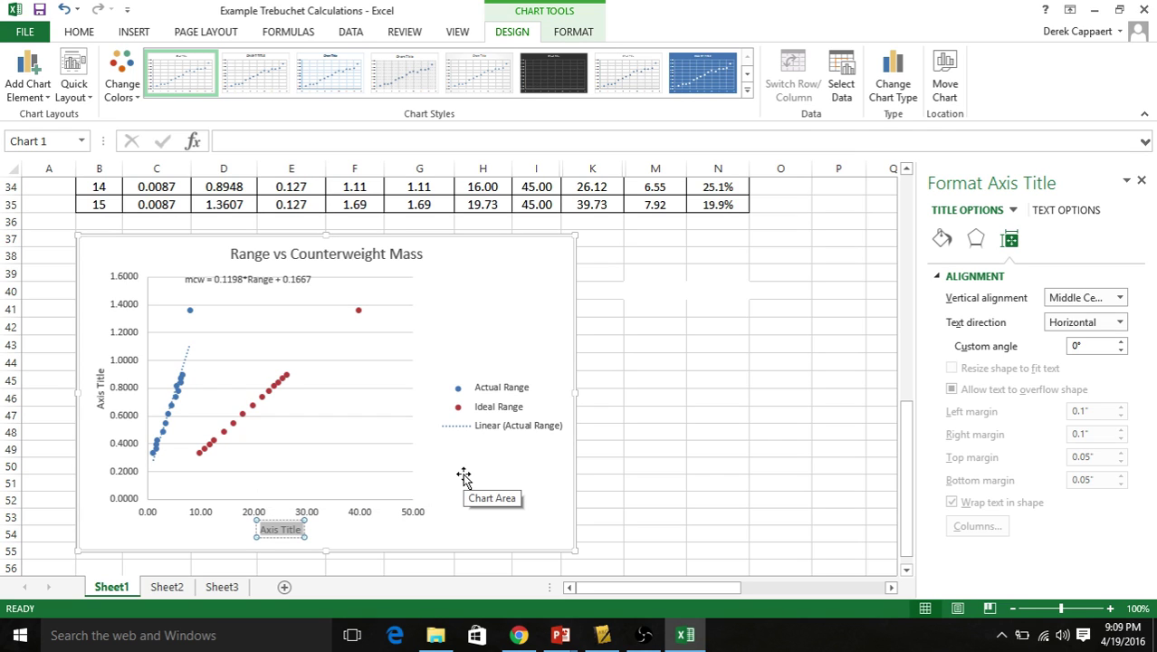
pyautogui.write('Range (')
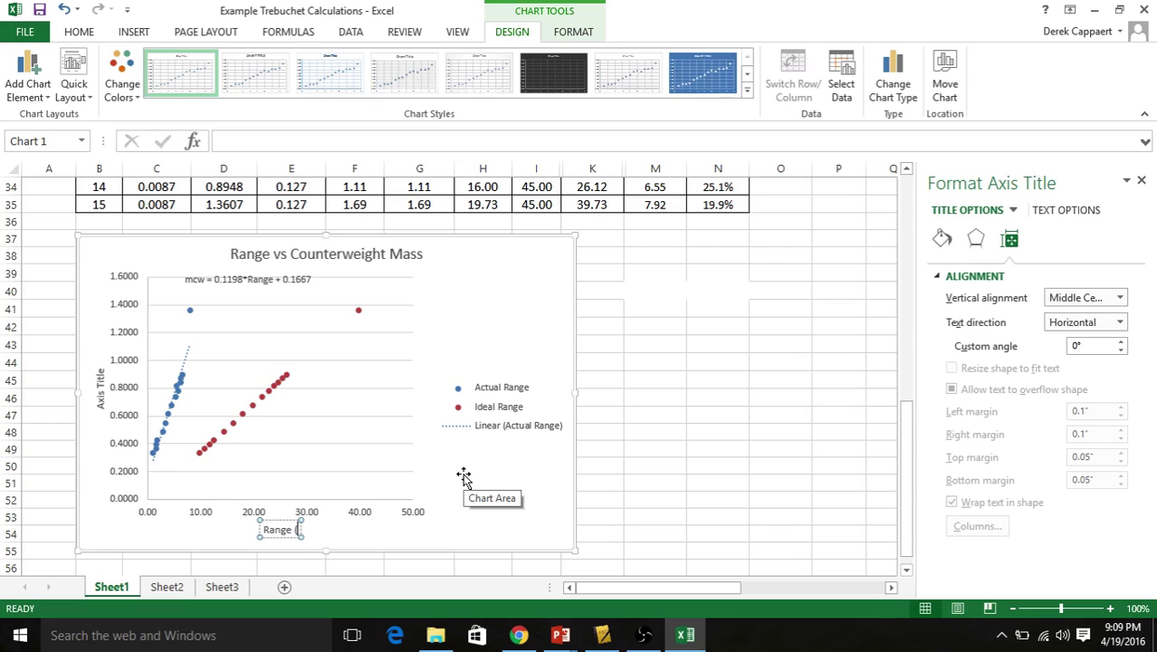
pyautogui.write('m)')
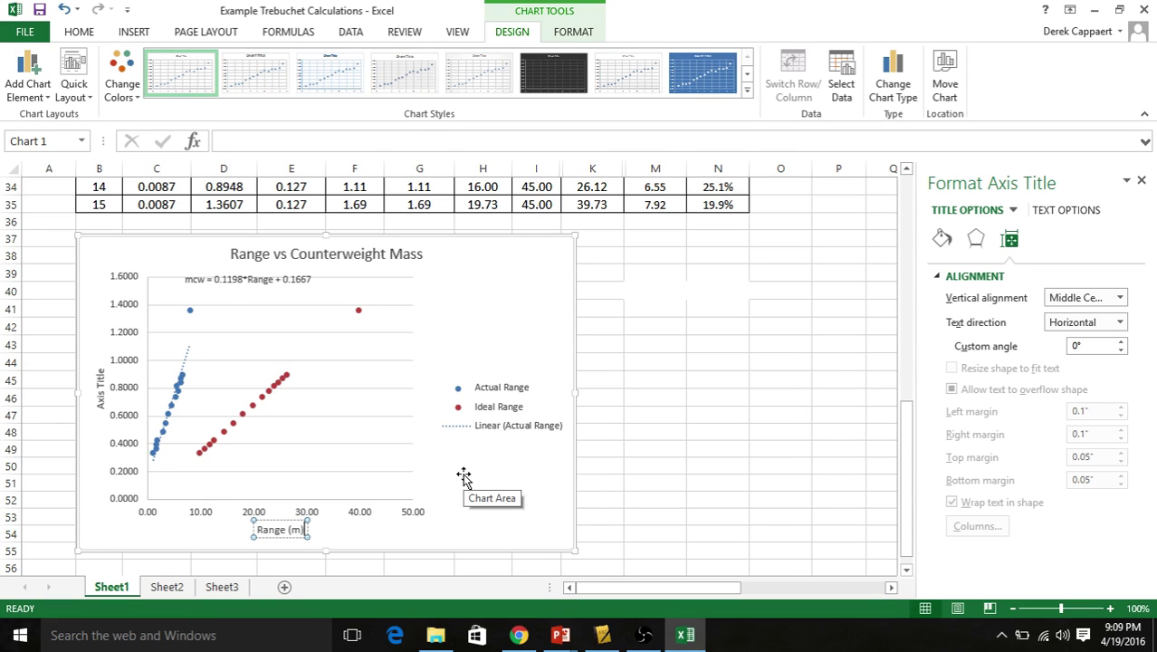
# - Title the vertical axis 'Counterweight Mass (kg)'
pyautogui.click(102, 389)
pyautogui.tripleClick(102, 384)
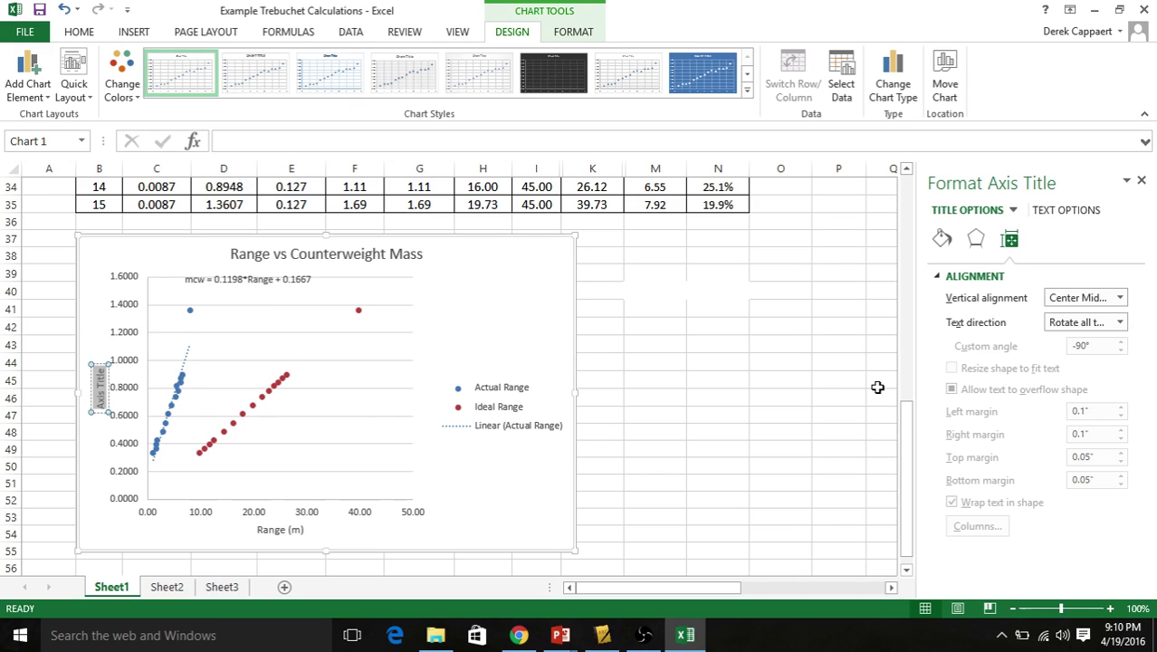
pyautogui.write('Count')
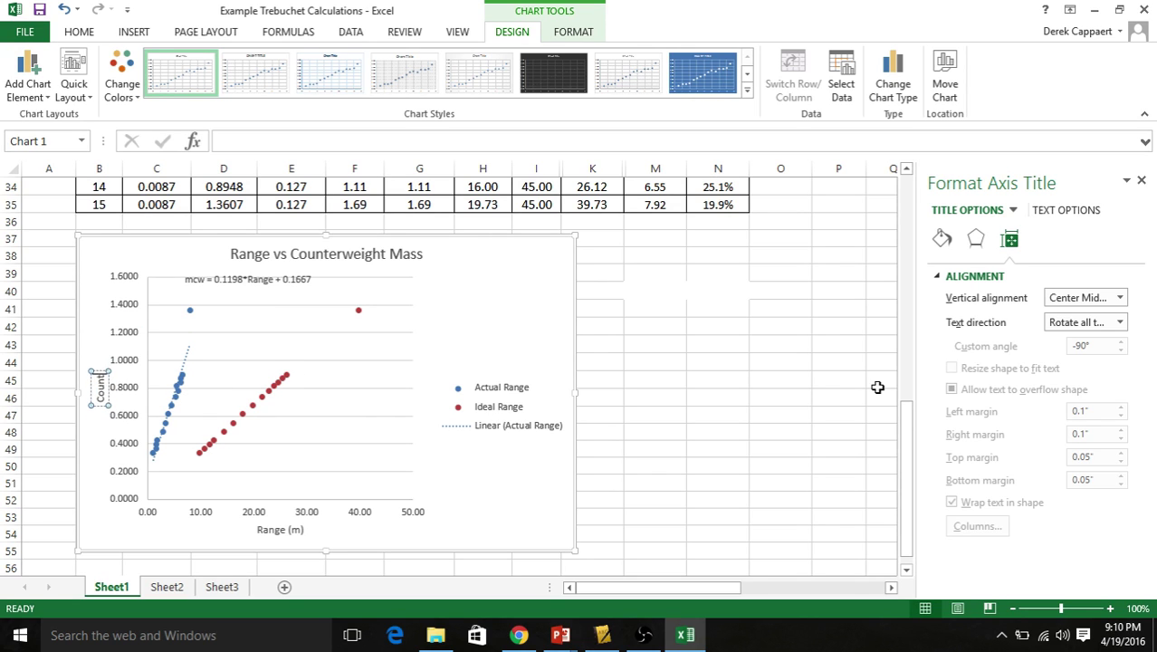
pyautogui.write('erwe')
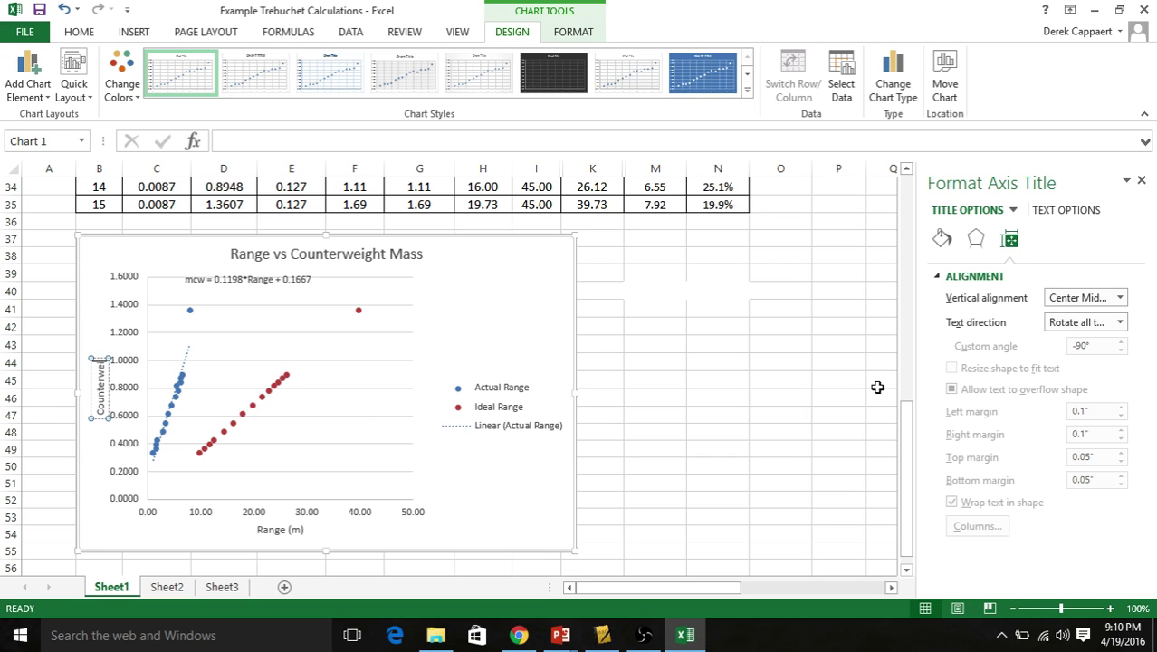
pyautogui.write('ight')
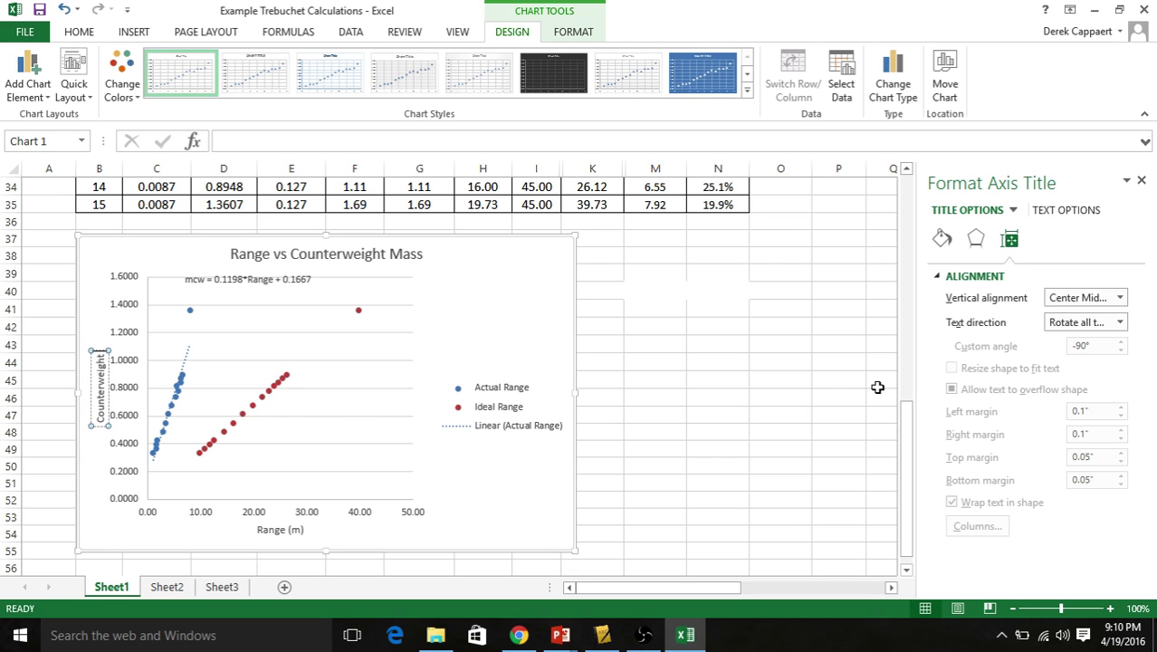
pyautogui.write(' Mass')
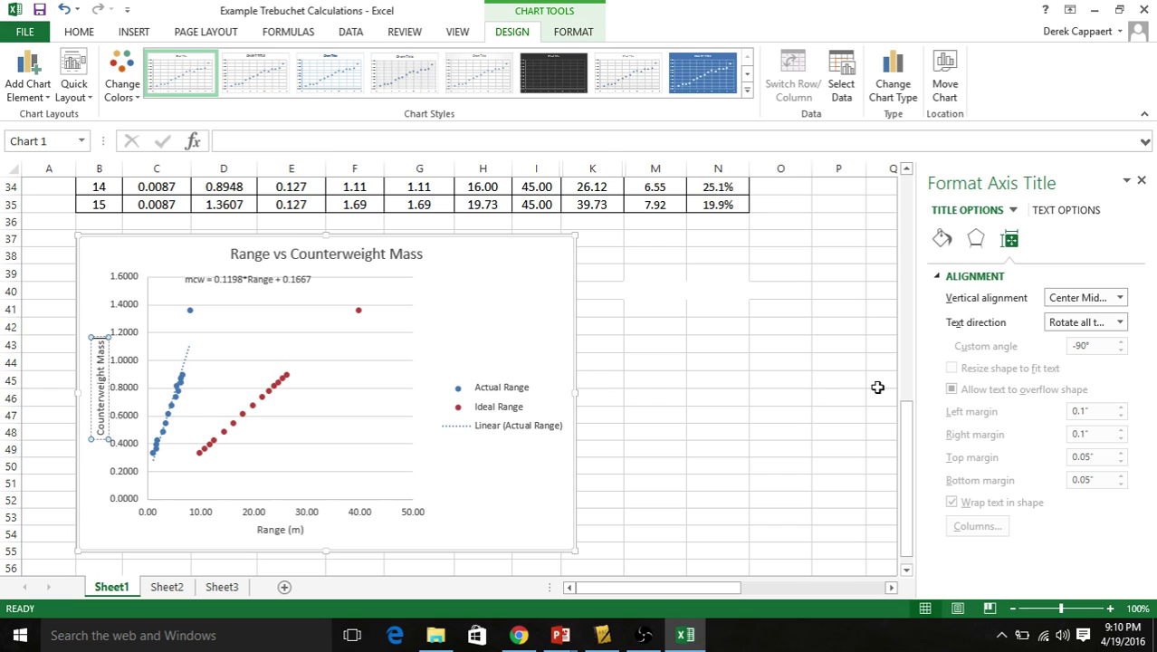
pyautogui.write(' (kg)')
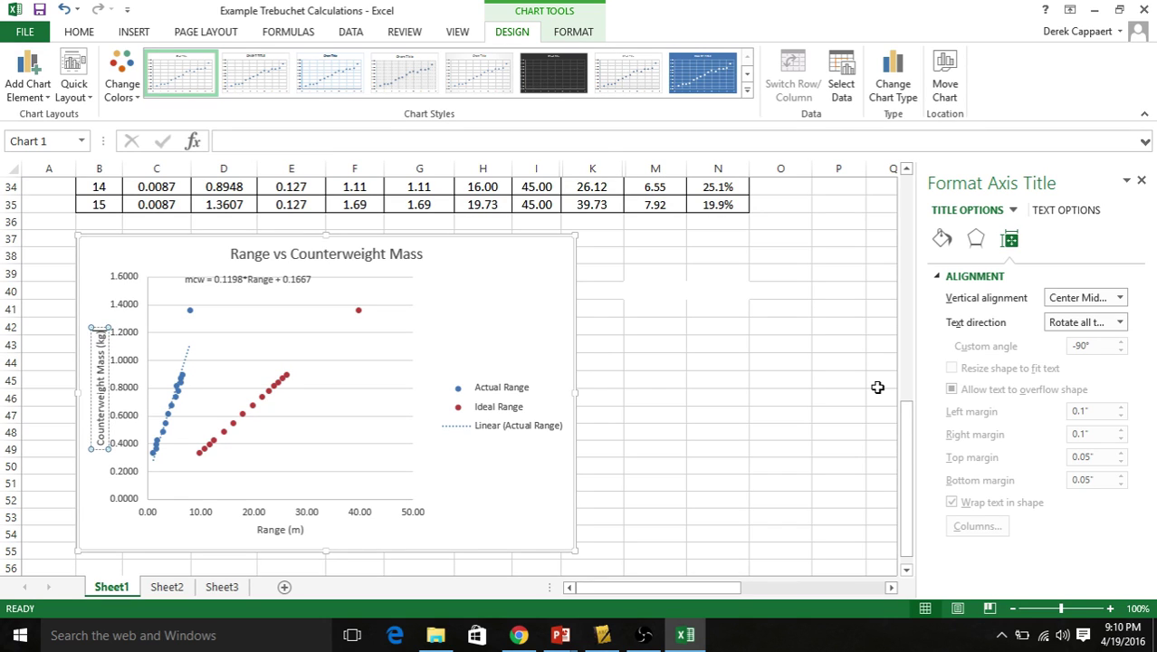
# - Move the trendline equation label slightly lower
pyautogui.click(525, 462)
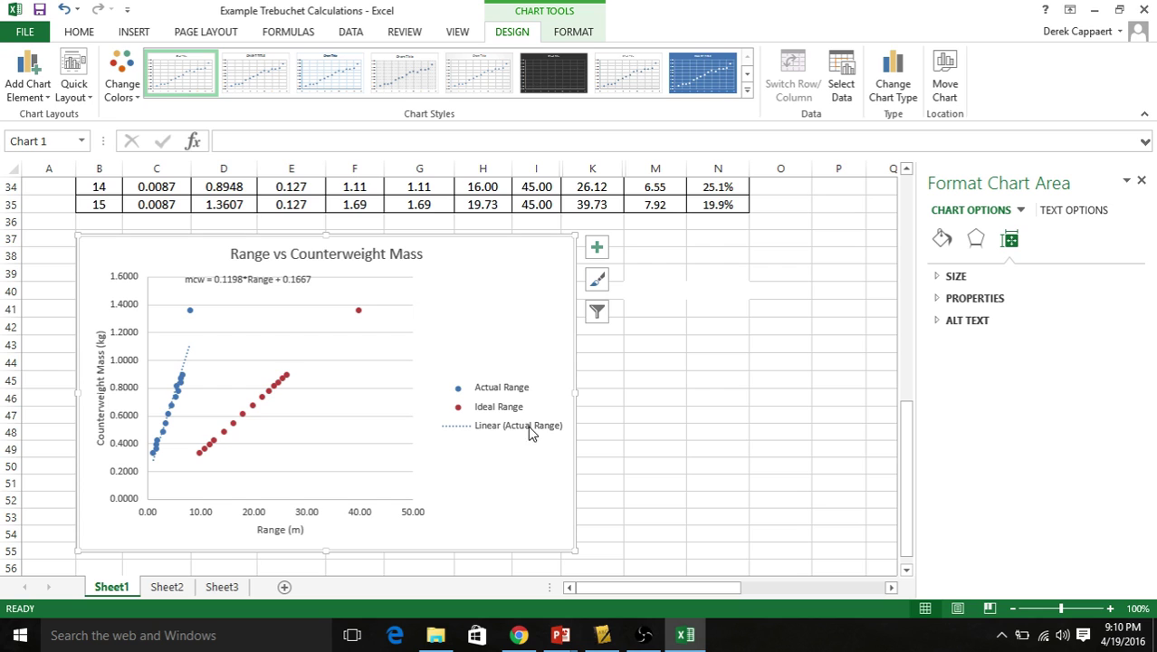
pyautogui.click(268, 286)
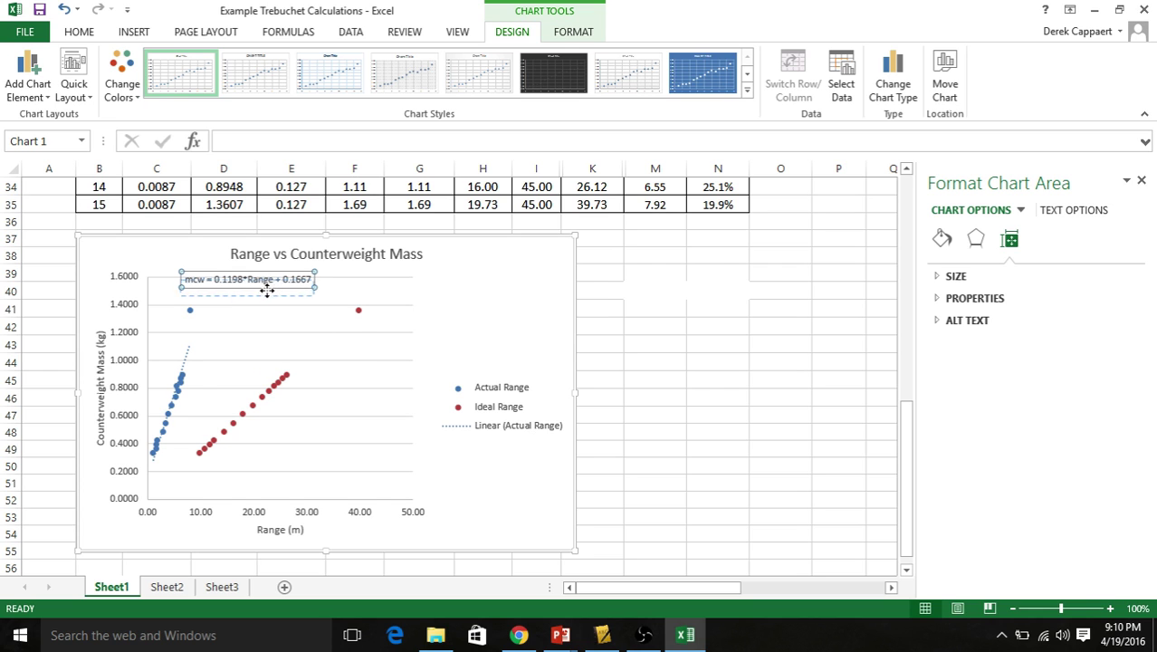
pyautogui.moveTo(267, 290); pyautogui.dragTo(265, 299)
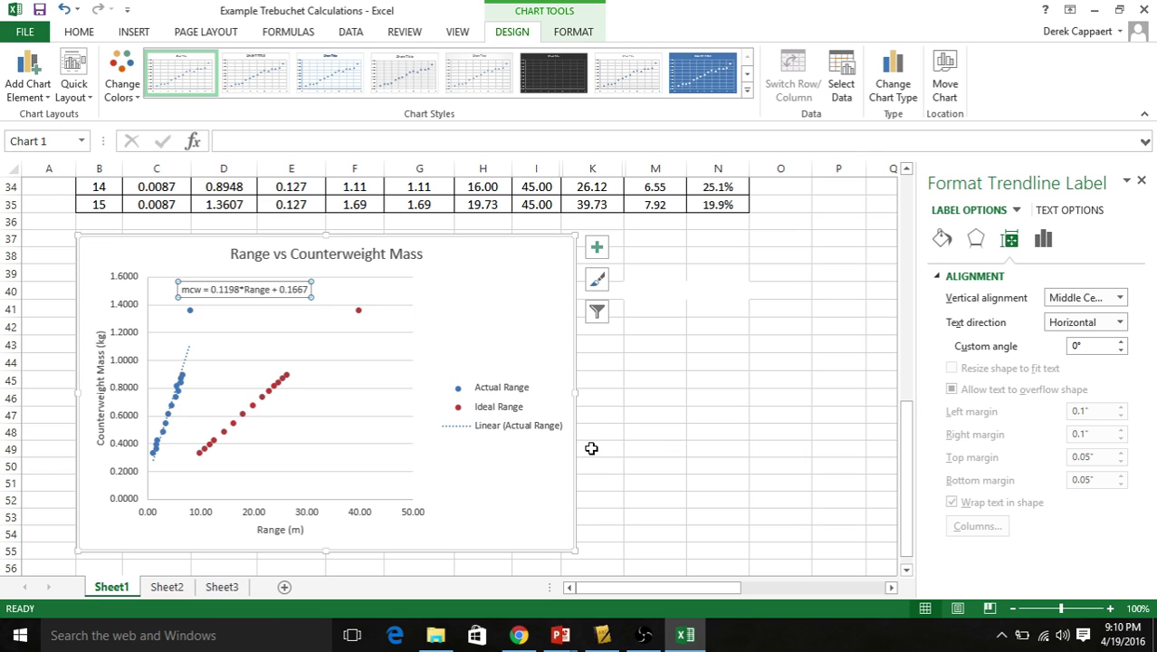
# - Enlarge the chart slightly upward and to the right
pyautogui.click(550, 478)
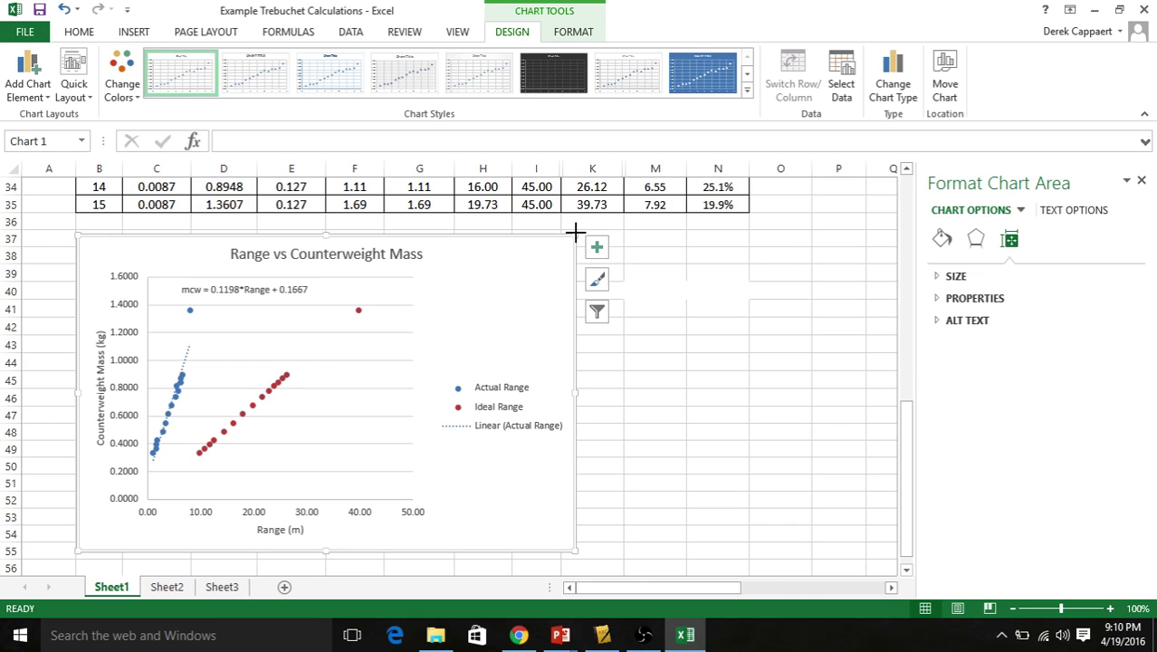
pyautogui.moveTo(574, 233)
pyautogui.mouseDown()
pyautogui.moveTo(596, 216)
pyautogui.moveTo(579, 228)
pyautogui.mouseUp()
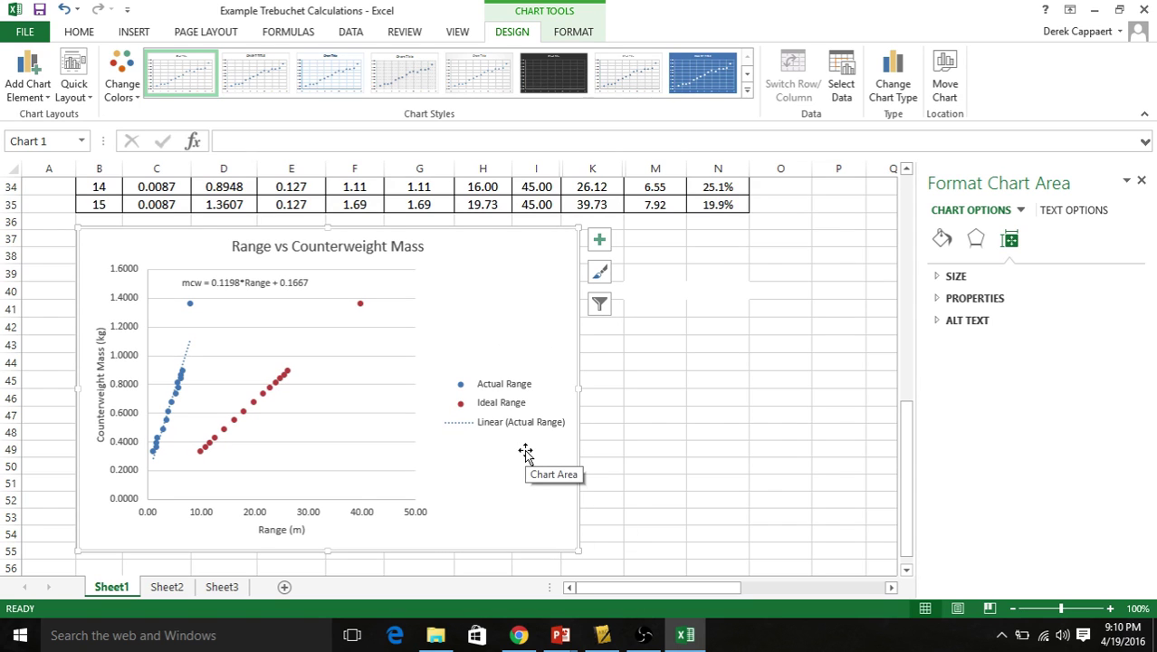
pyautogui.scroll(5, 525, 453)
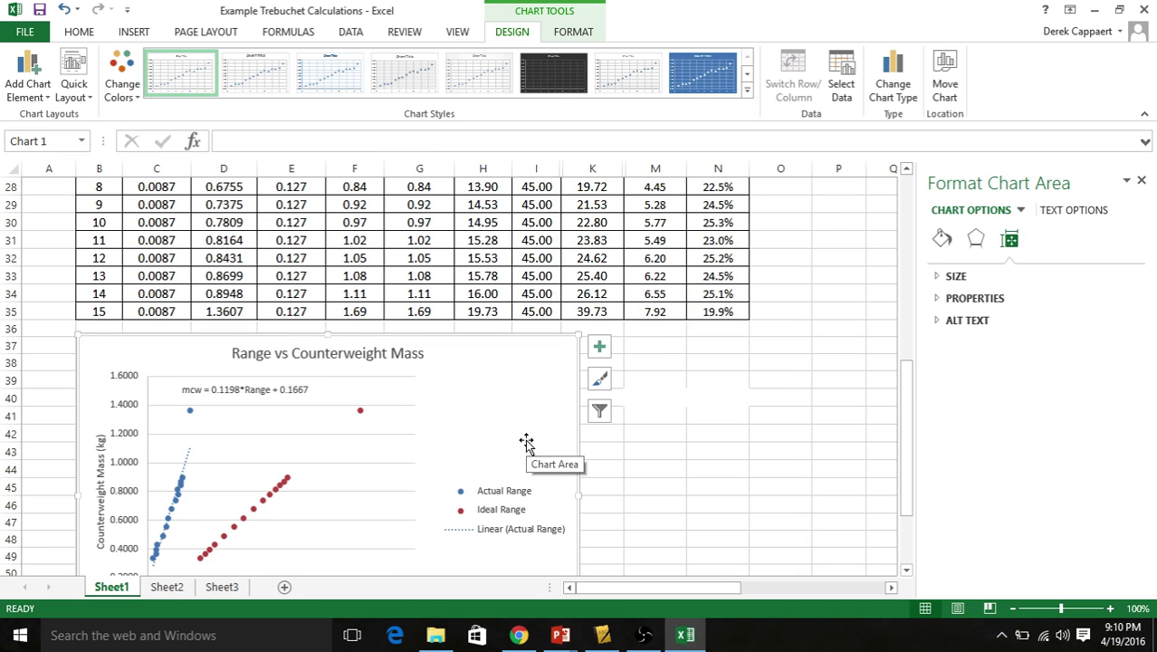
pyautogui.scroll(-2, 526, 444)
pyautogui.scroll(-3, 526, 443)
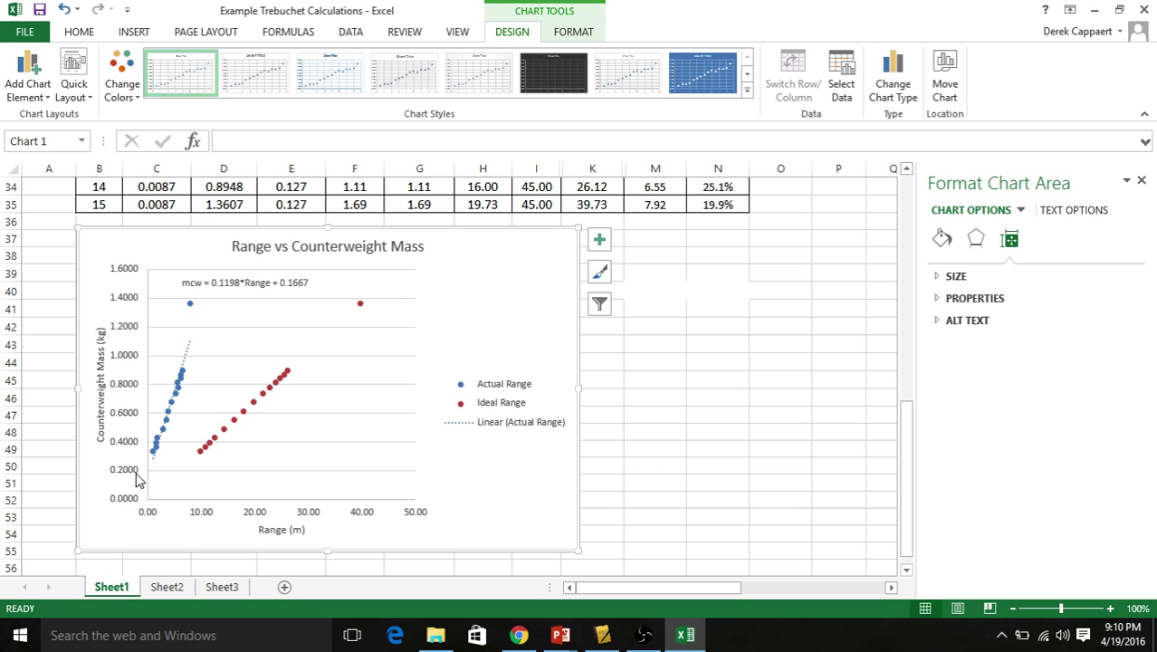
# - Bring up the Format Axis settings for the horizontal Range axis
pyautogui.rightClick(365, 513)
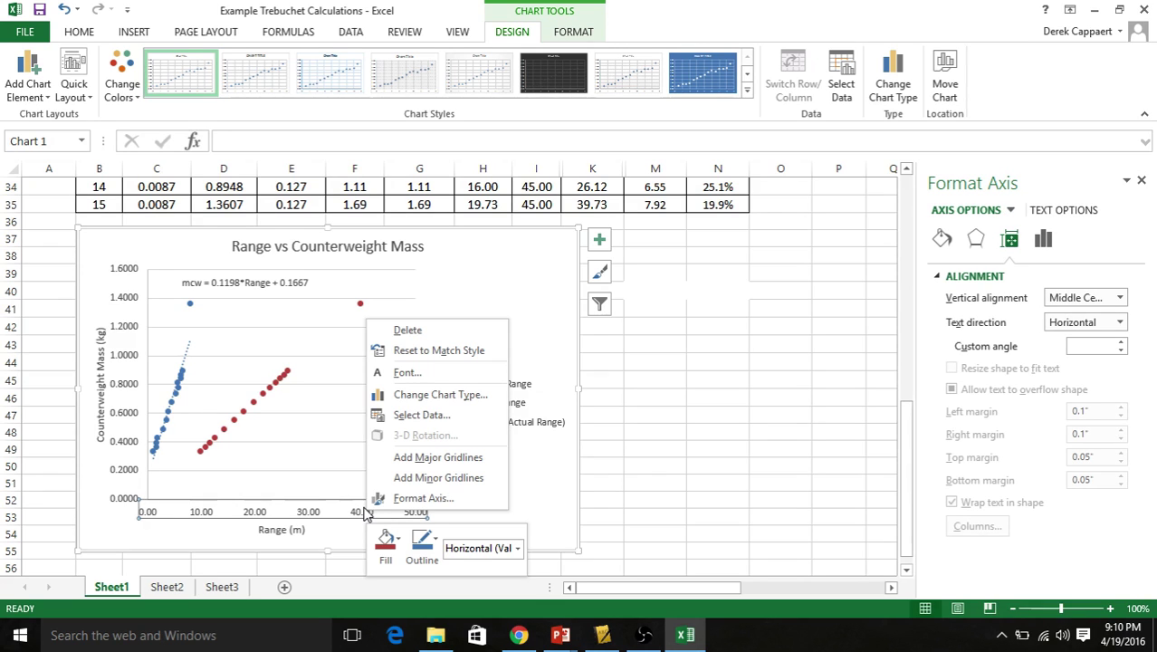
pyautogui.click(409, 498)
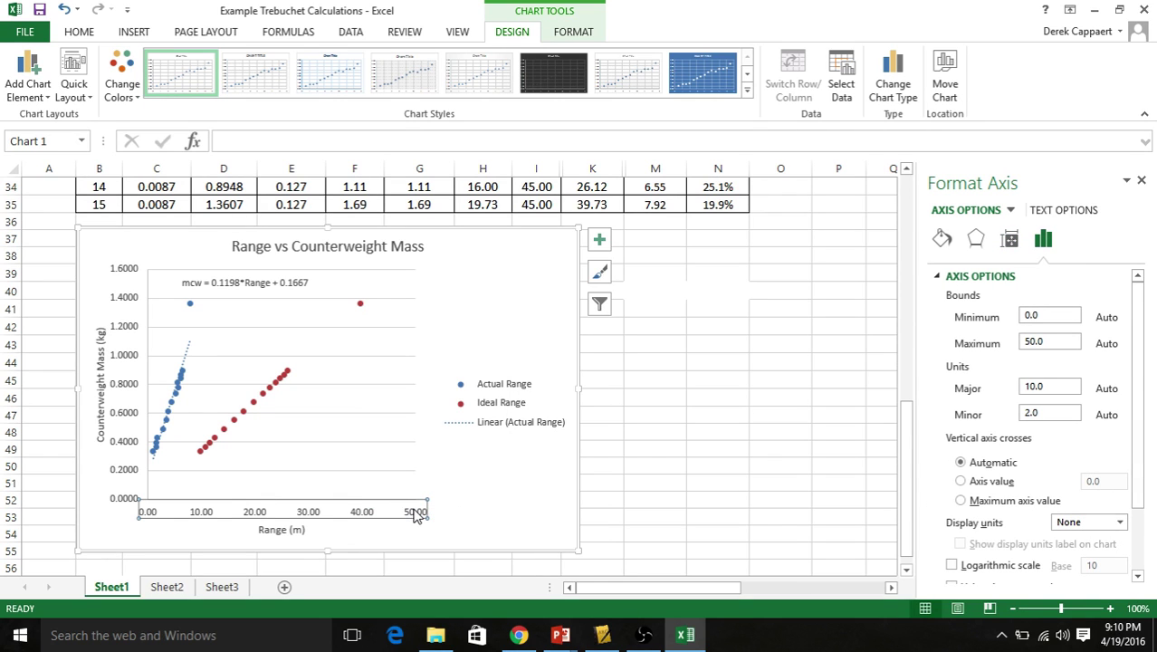
pyautogui.rightClick(415, 512)
pyautogui.click(448, 500)
pyautogui.scroll(-2, 1048, 412)
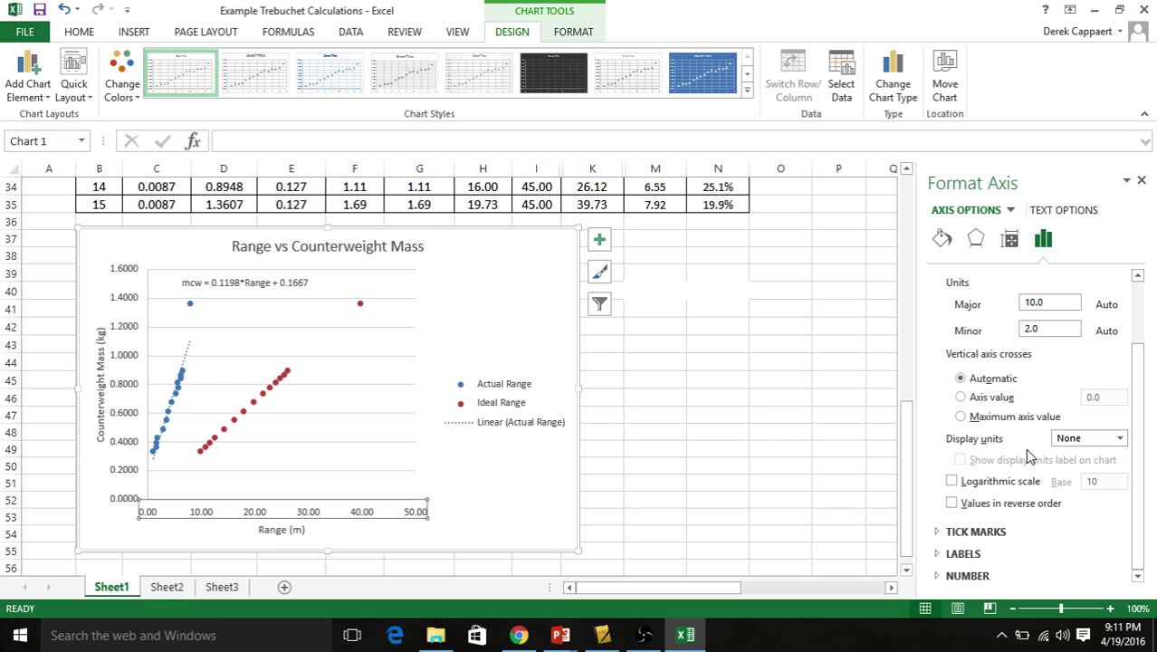
pyautogui.scroll(2, 1005, 445)
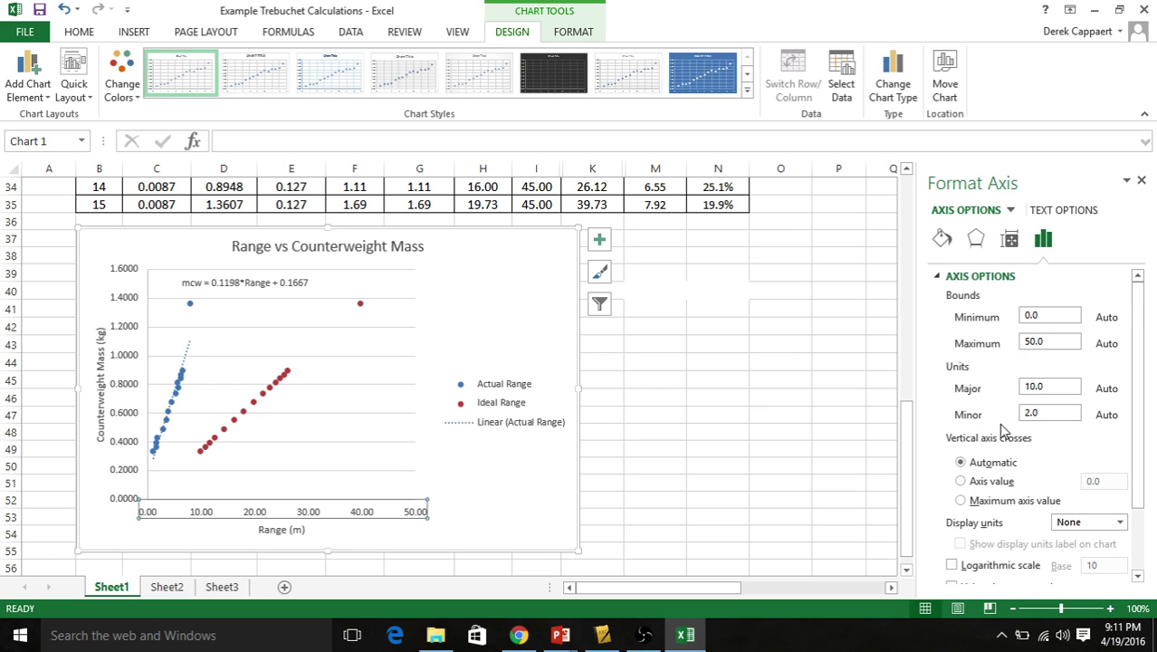
pyautogui.scroll(-2, 1001, 429)
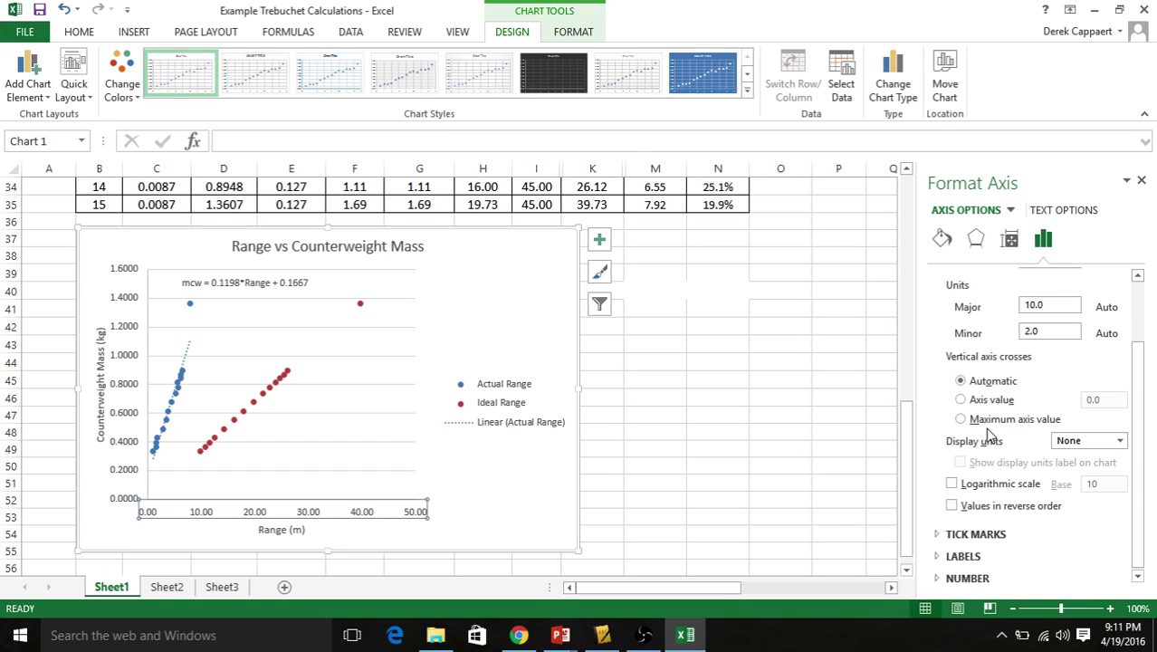
pyautogui.scroll(-1, 989, 494)
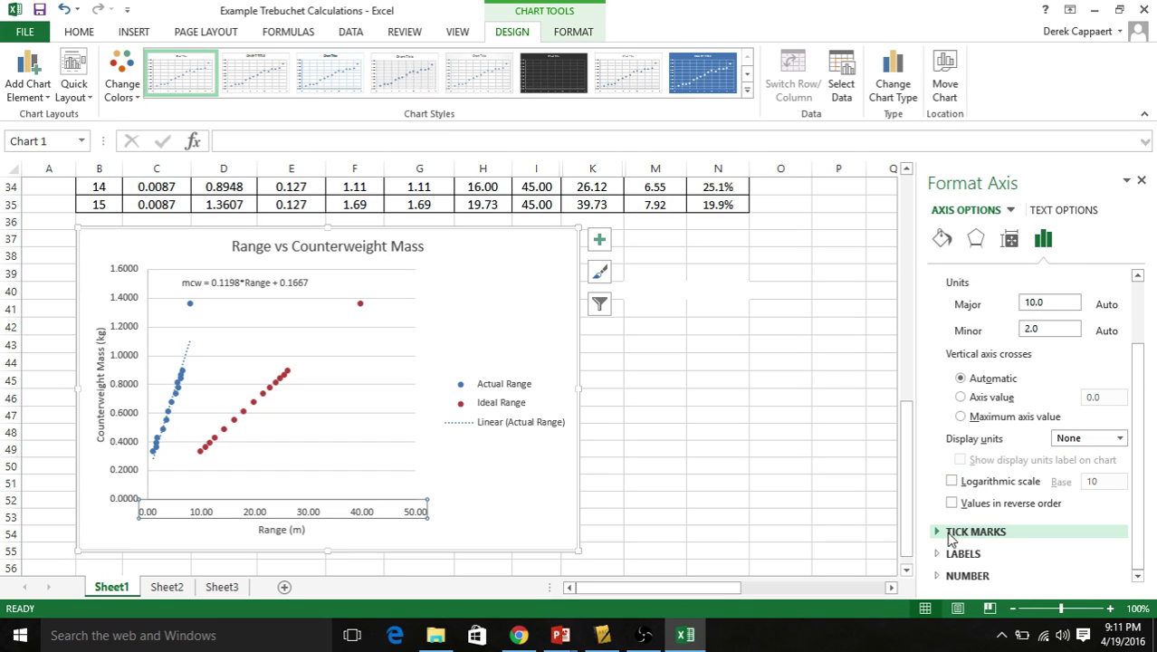
# - Set the horizontal axis number format to 0 decimal places, labelled 0 to 50
pyautogui.click(952, 575)
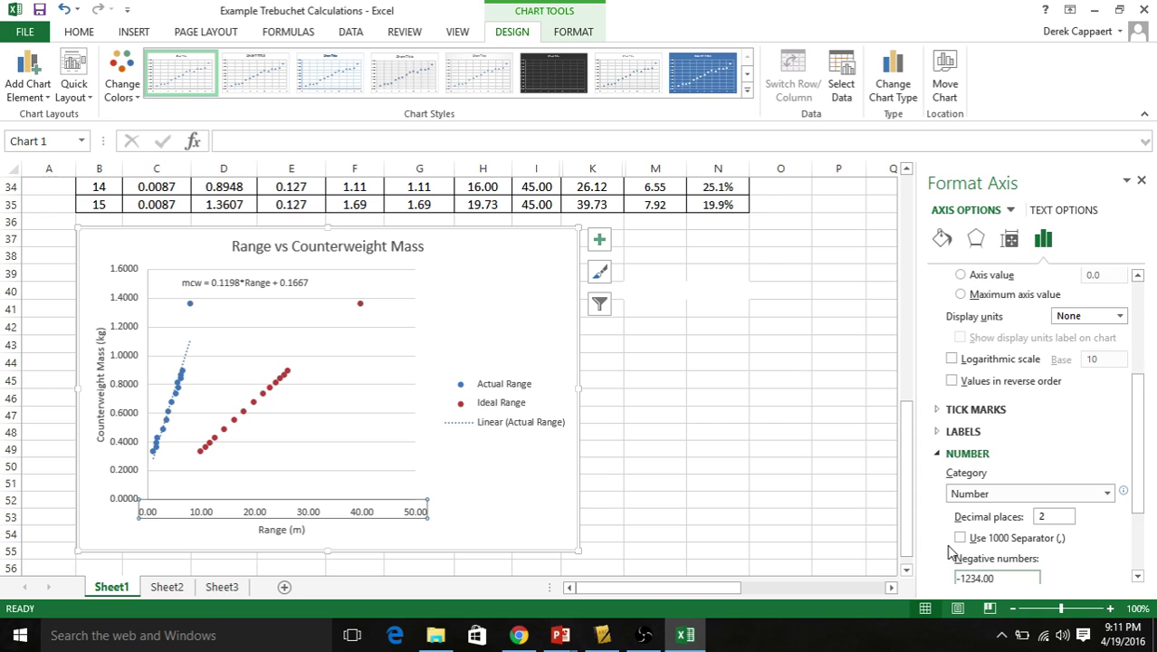
pyautogui.click(1039, 477)
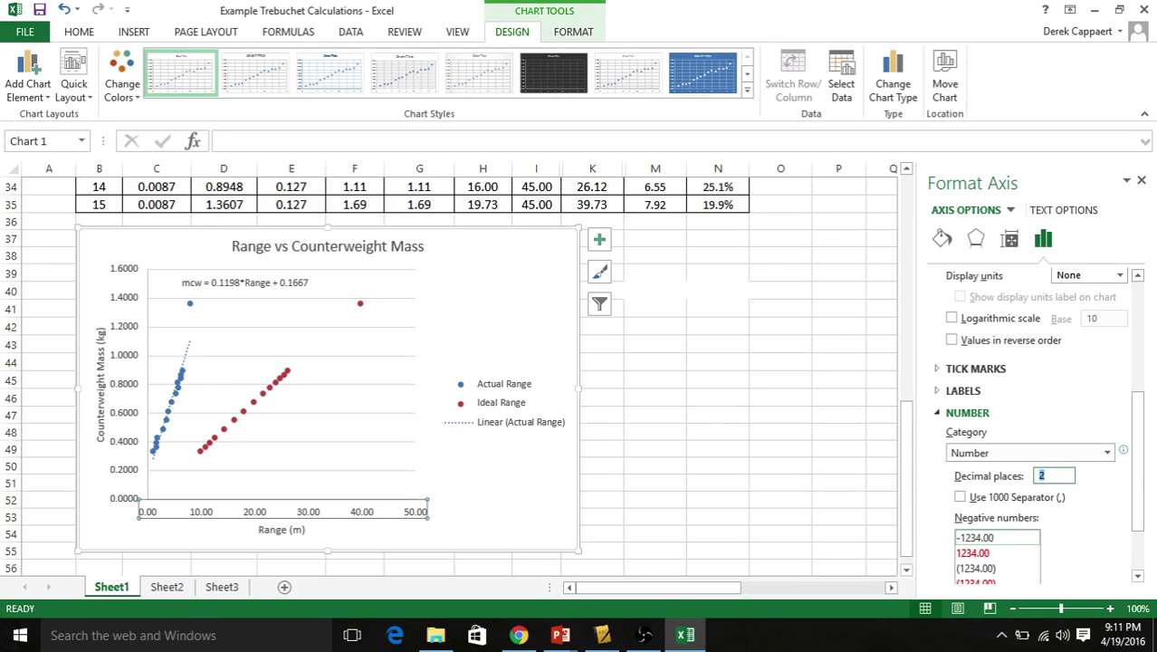
pyautogui.write('0')
pyautogui.press('Return')
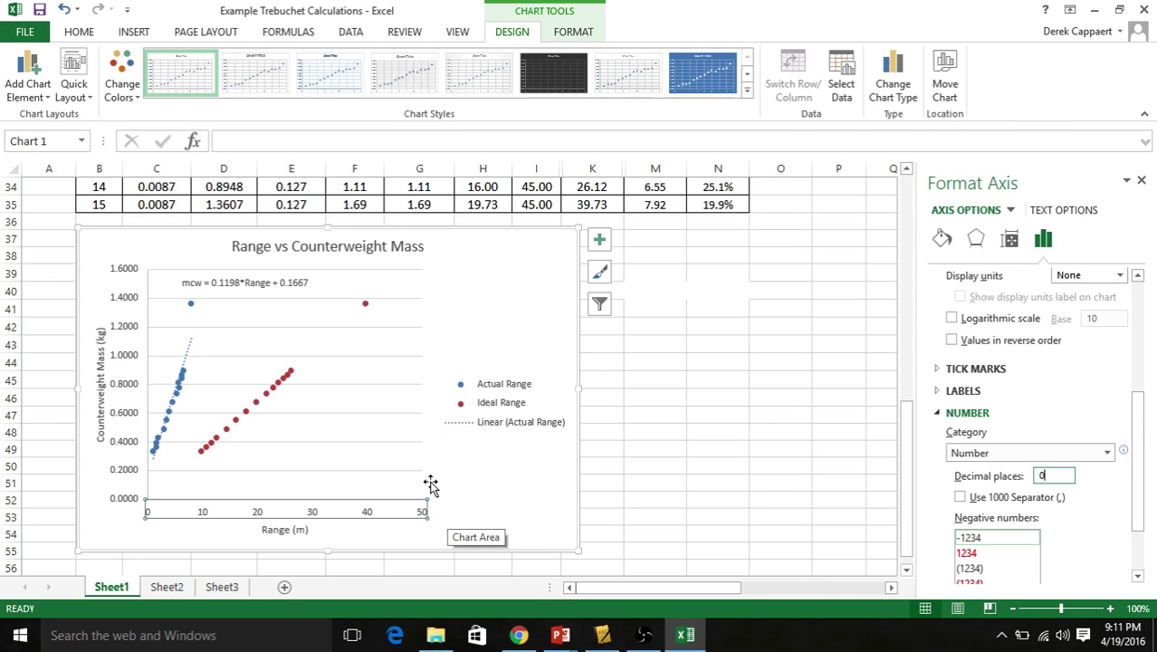
pyautogui.scroll(5, 429, 482)
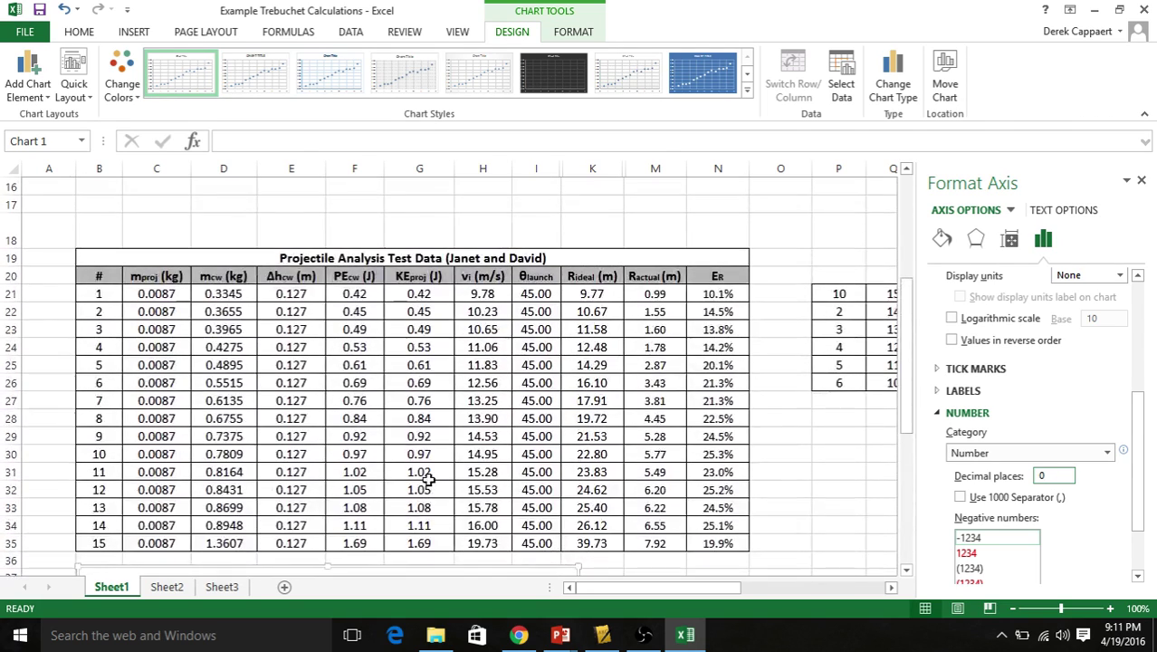
pyautogui.scroll(-2, 429, 483)
pyautogui.scroll(-2, 429, 483)
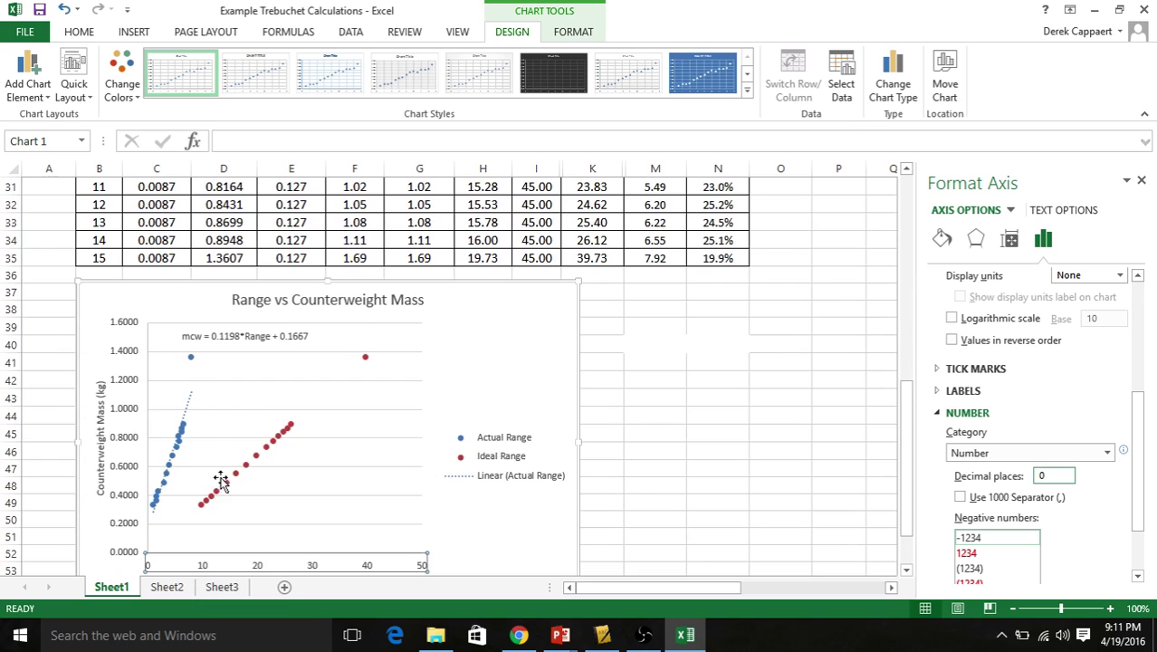
# - Change the vertical axis decimal places from 4 to 1, labelled 0.0 to 1.6
pyautogui.click(134, 383)
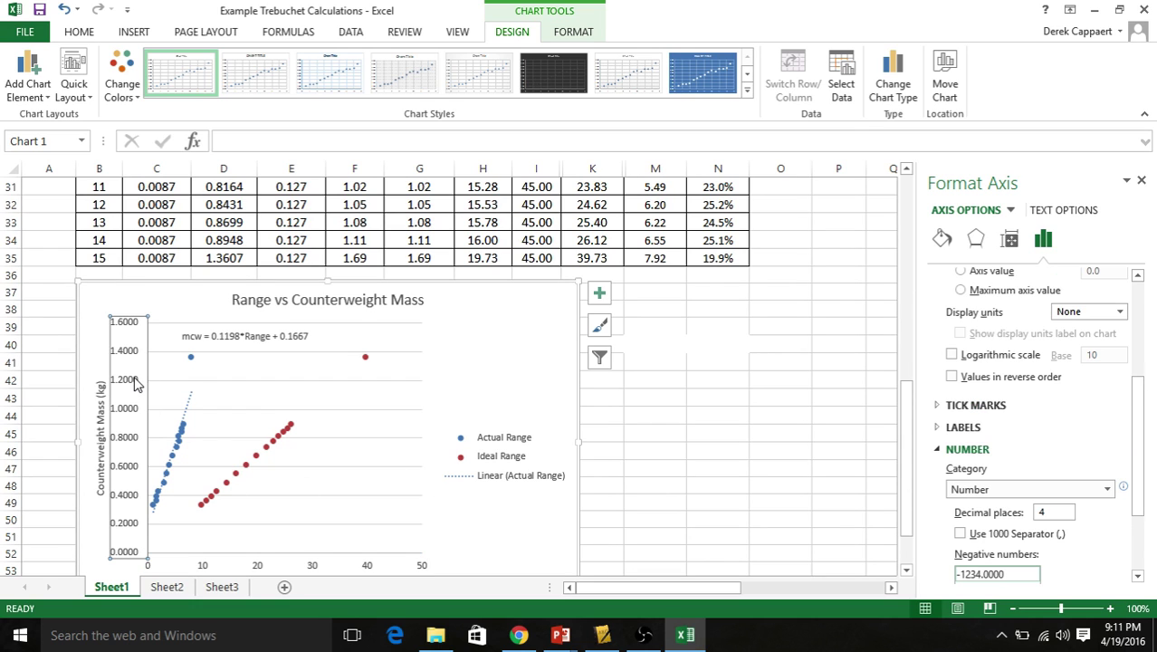
pyautogui.click(1061, 509)
pyautogui.write('1')
pyautogui.click(594, 495)
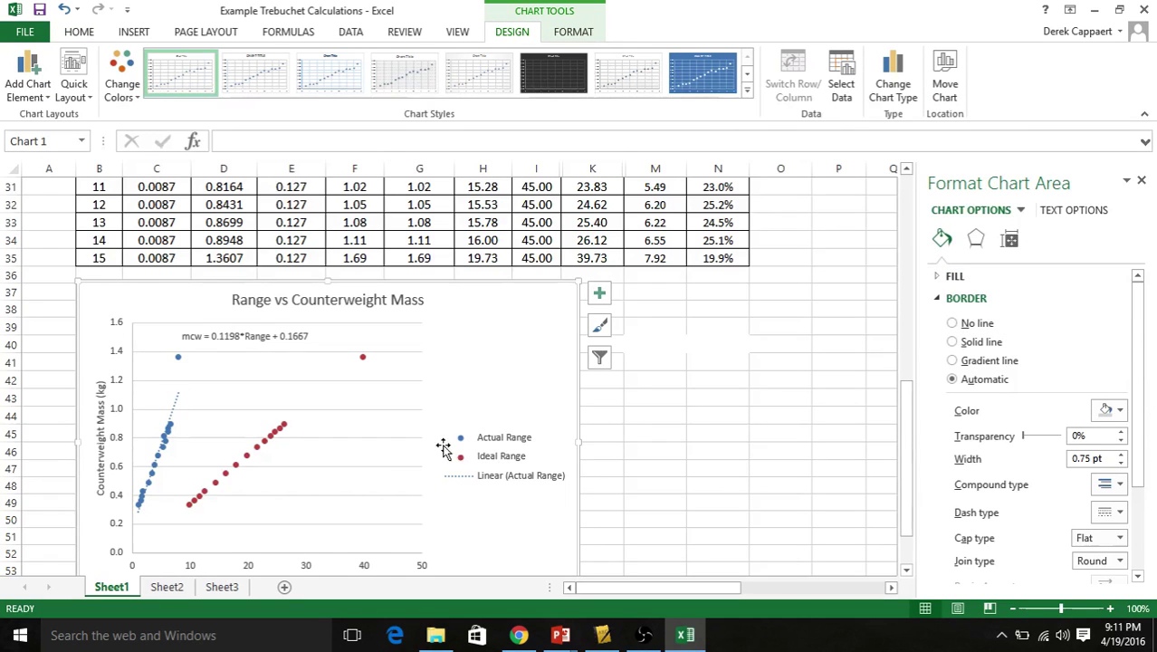
pyautogui.scroll(-2, 141, 391)
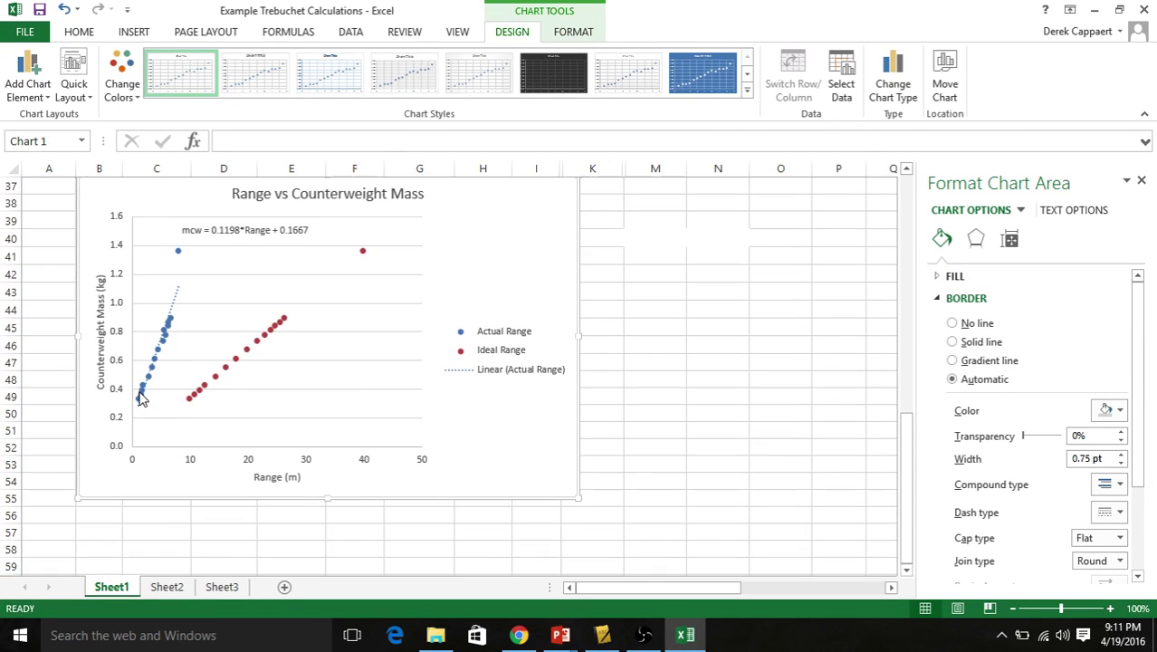
pyautogui.scroll(1, 141, 396)
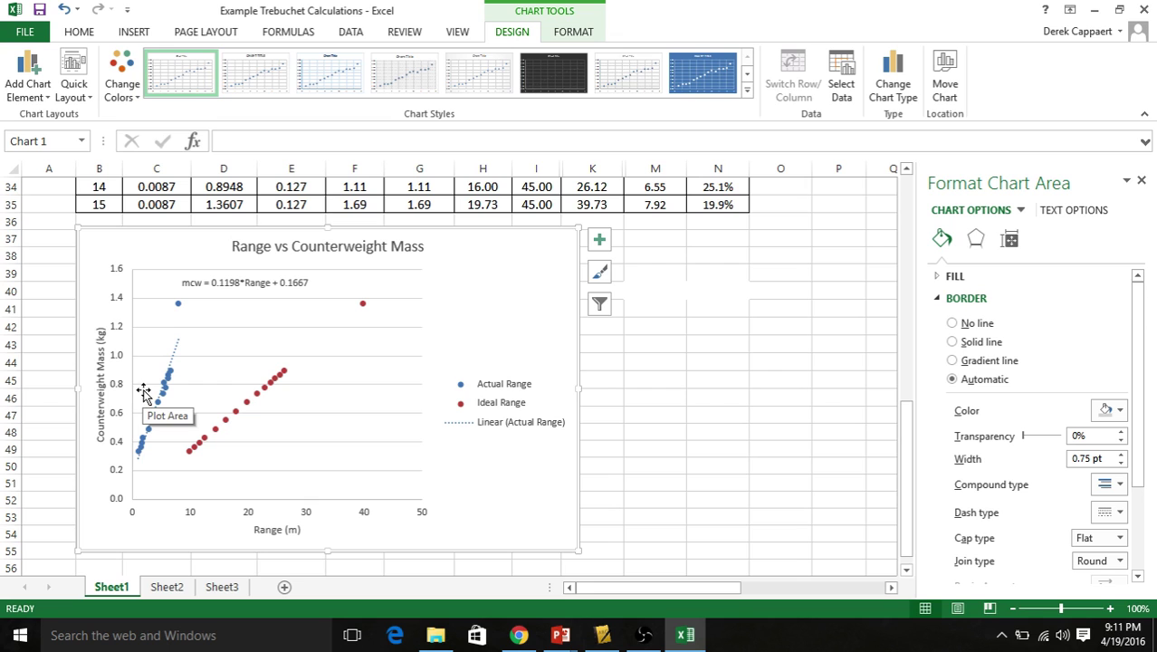